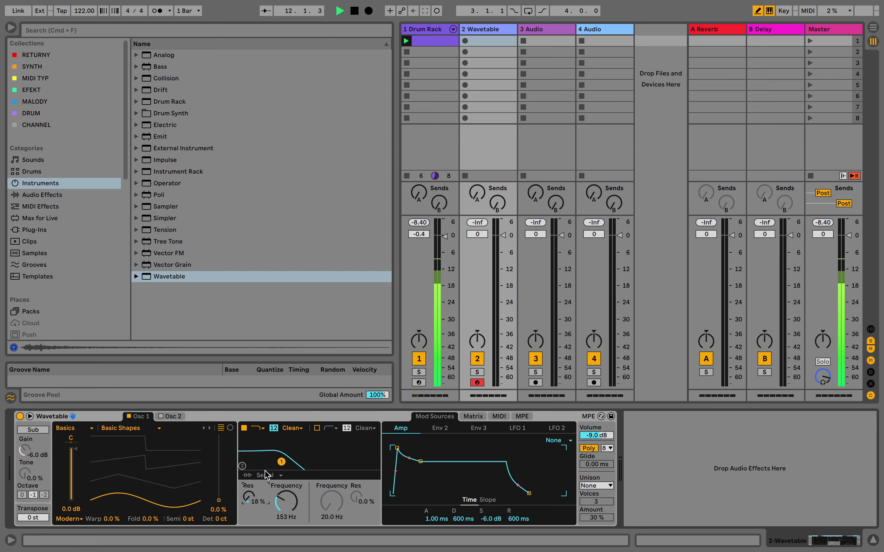
# Set Wavetable's first filter slope to 24 and apply Env 2 modulation to Filter 1 Freq in the modulation matrix
pyautogui.click(273, 428)
pyautogui.click(438, 431)
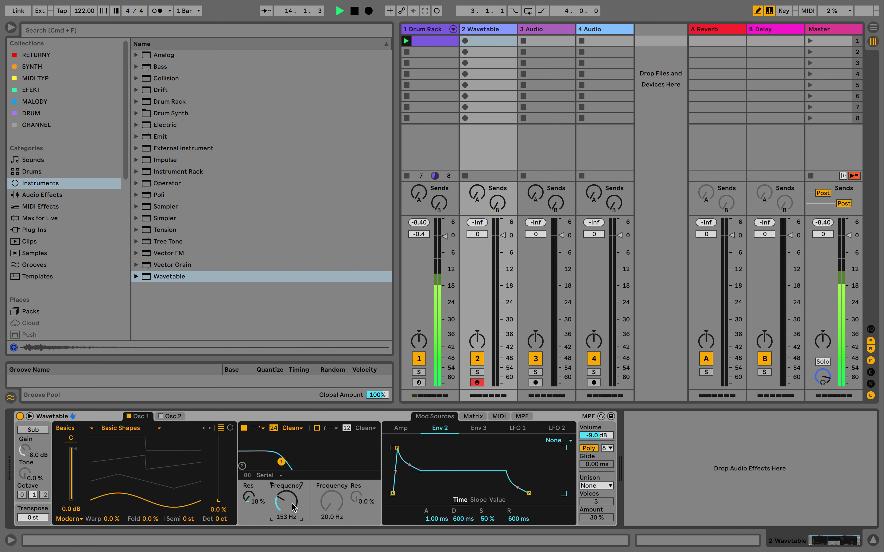
pyautogui.click(471, 419)
pyautogui.moveTo(471, 488); pyautogui.dragTo(470, 479)
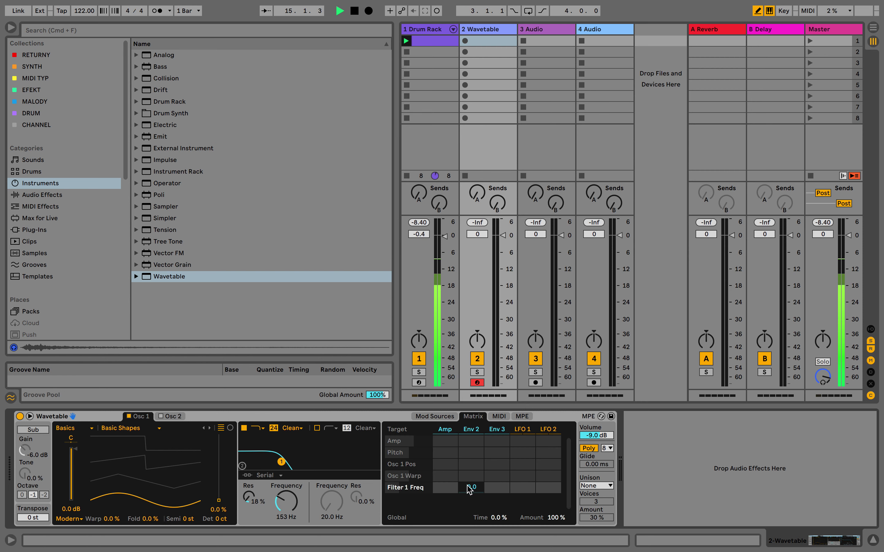
# Create empty MIDI clips in the Wavetable track's second and first slots, and set the first slot's clip scale to D Minor
pyautogui.doubleClick(490, 47)
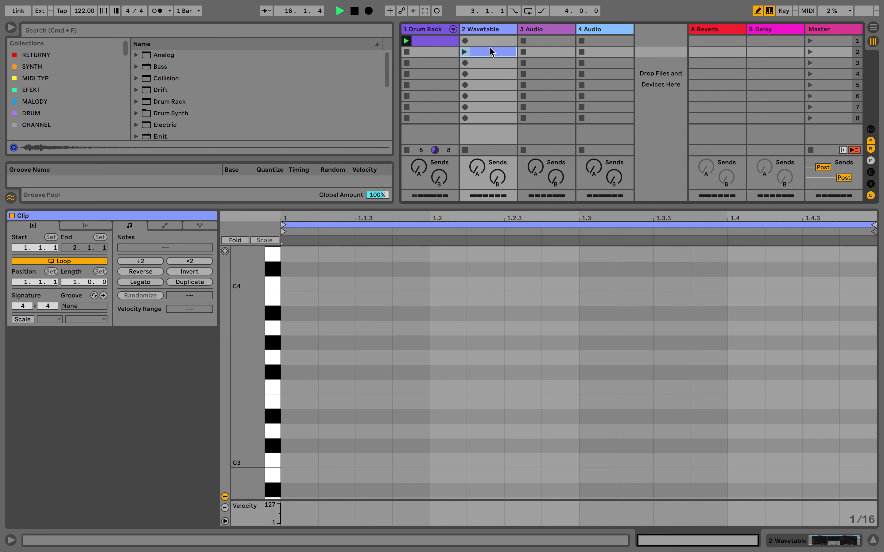
pyautogui.doubleClick(492, 42)
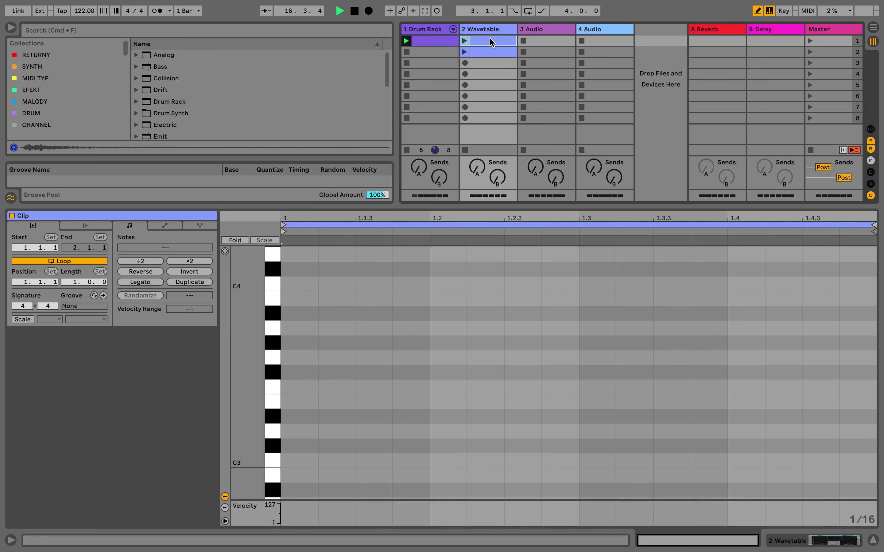
pyautogui.click(23, 320)
pyautogui.click(45, 320)
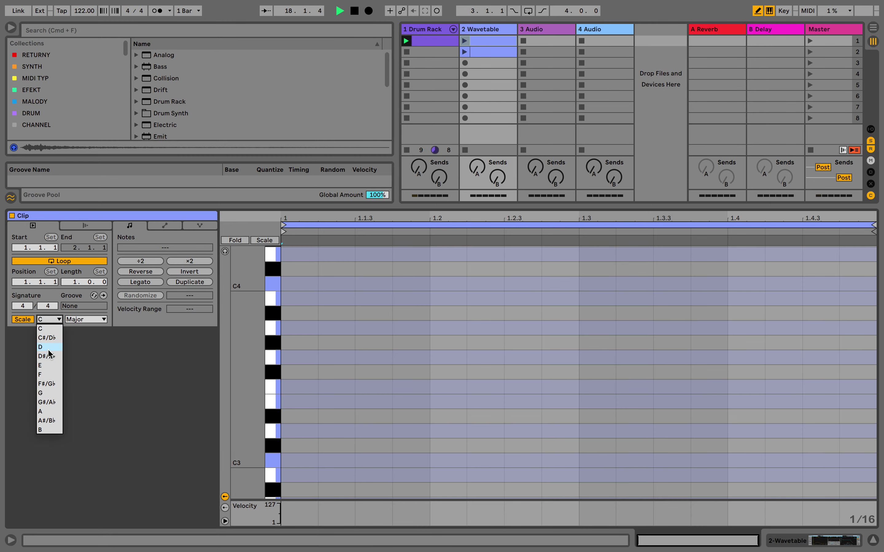
pyautogui.click(47, 347)
pyautogui.click(85, 320)
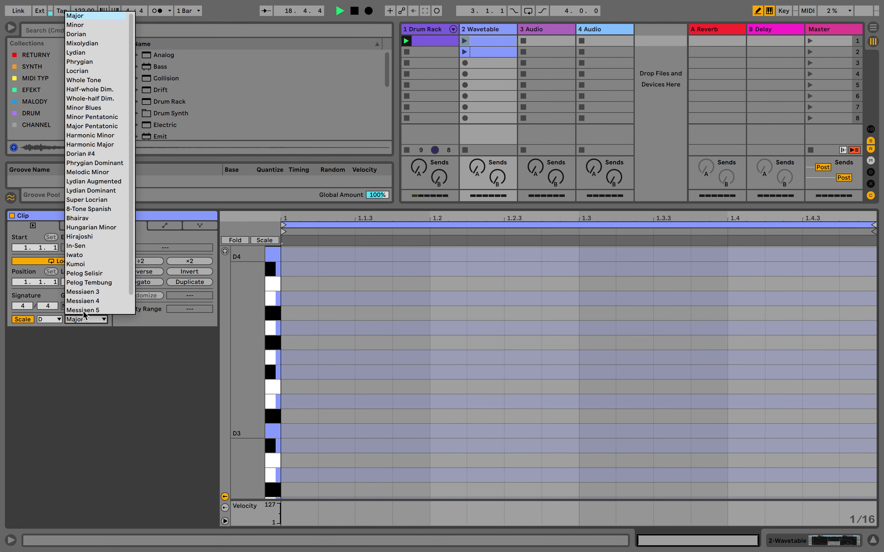
pyautogui.click(97, 27)
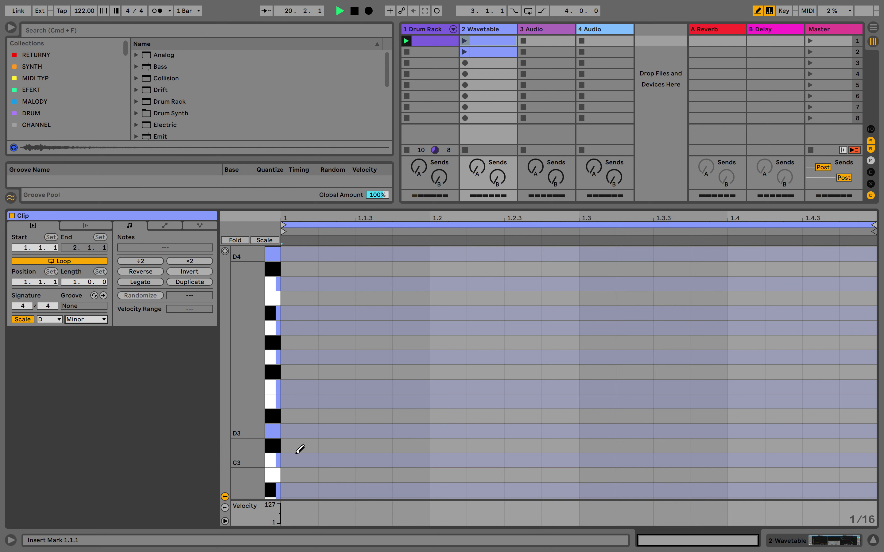
# Show only the scale's keys and draw a sixteenth-note chord of D2, F2, A2, C3, E3 and G3 at the clip start
pyautogui.scroll(-5, 300, 436)
pyautogui.click(300, 473)
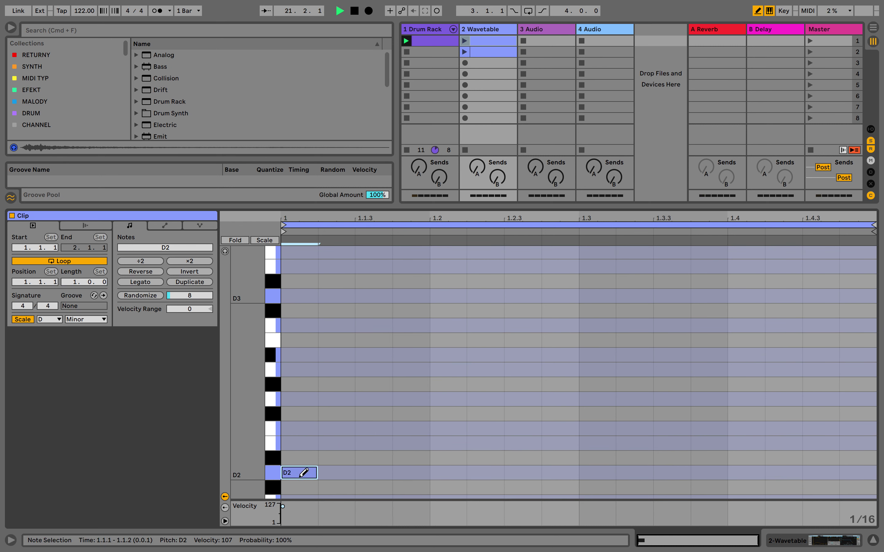
pyautogui.click(269, 241)
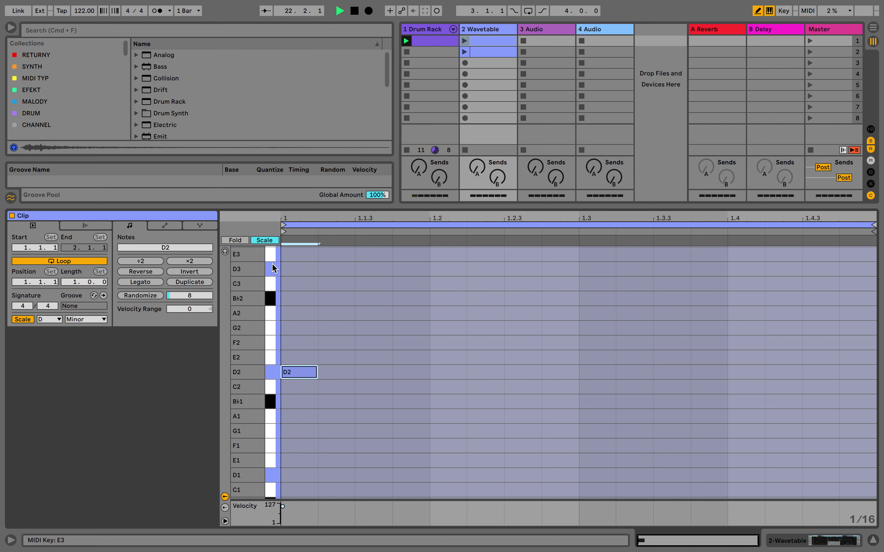
pyautogui.click(304, 342)
pyautogui.click(305, 313)
pyautogui.click(305, 284)
pyautogui.scroll(1, 308, 279)
pyautogui.click(308, 279)
pyautogui.scroll(2, 308, 279)
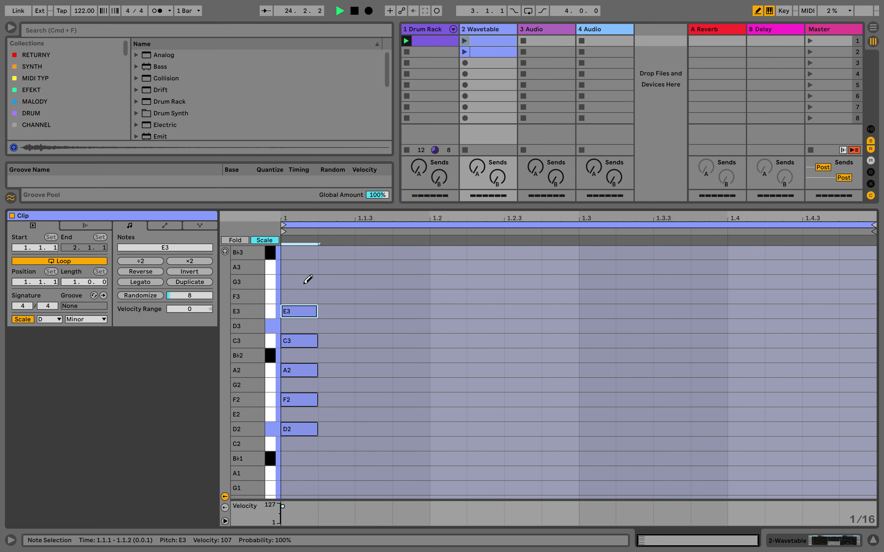
pyautogui.click(307, 280)
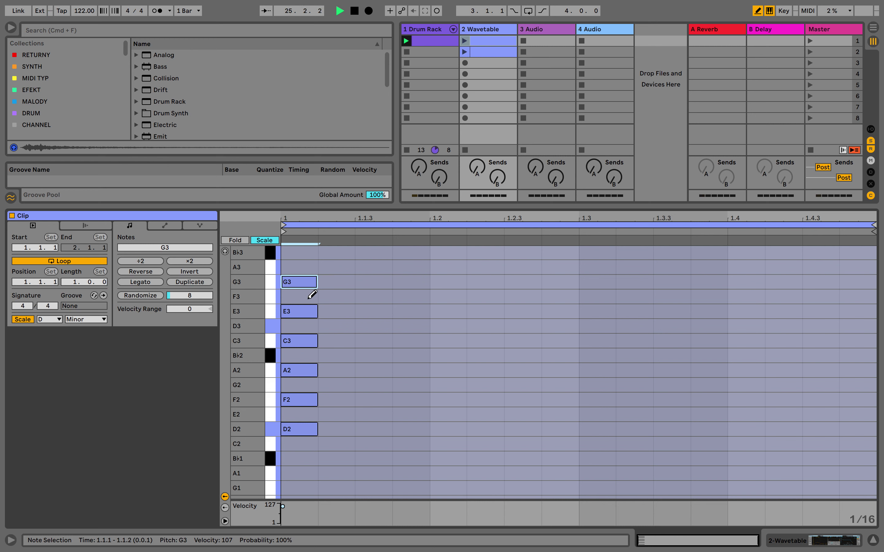
# Leave draw mode and repeat the chord every three sixteenths through the end of the first bar
pyautogui.press('b')
pyautogui.moveTo(388, 266); pyautogui.dragTo(285, 445)
pyautogui.press('super+d')
pyautogui.press('super+d')
pyautogui.press('super+d')
pyautogui.press('super+d')
pyautogui.press('super+d')
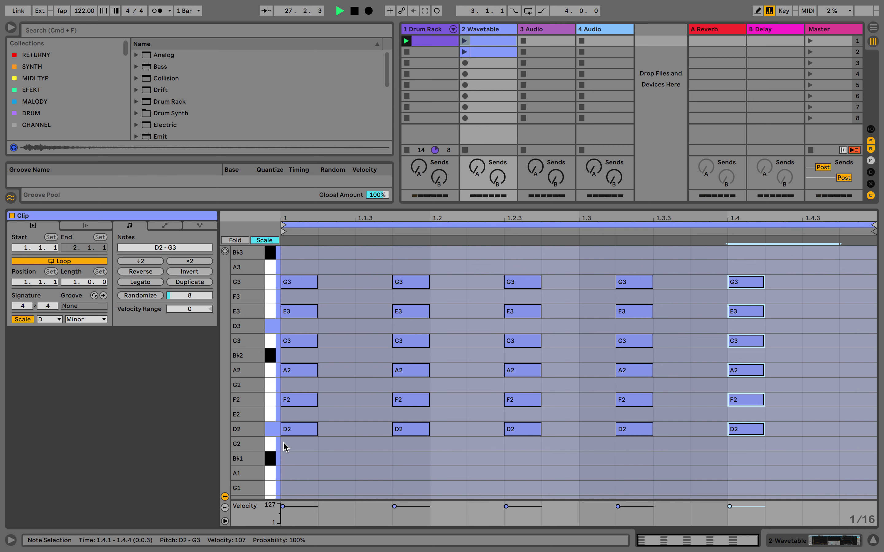
# Lengthen the clip's loop to two bars without duplicating its notes
pyautogui.click(192, 282)
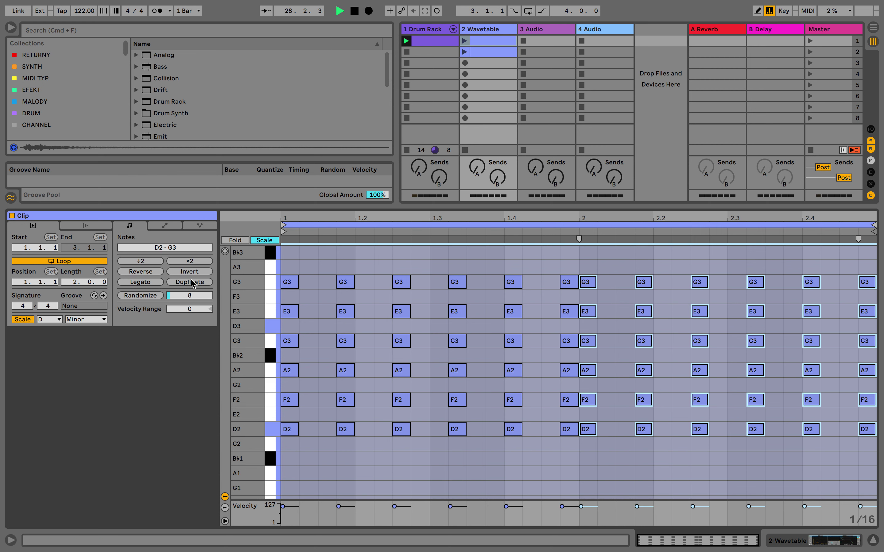
pyautogui.press('super+z')
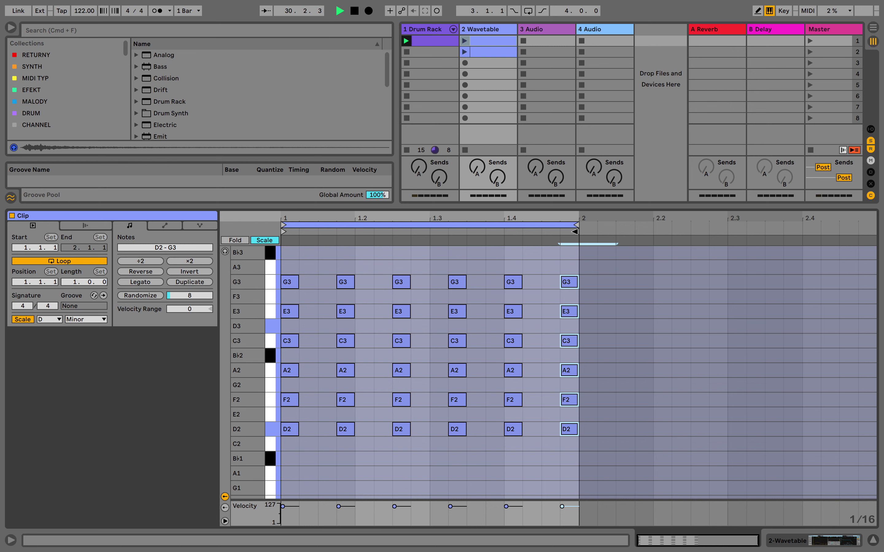
pyautogui.moveTo(576, 227)
pyautogui.mouseDown()
pyautogui.moveTo(872, 228)
pyautogui.moveTo(789, 230)
pyautogui.moveTo(803, 231)
pyautogui.mouseUp()
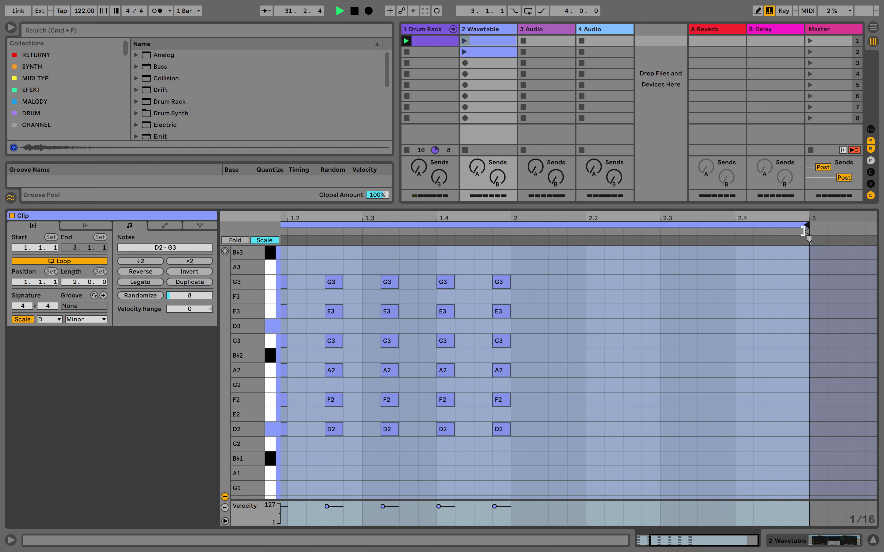
# Continue the chord every three sixteenths through the second bar, from 2.1.3 up to 2.4.3
pyautogui.moveTo(548, 265); pyautogui.dragTo(469, 457)
pyautogui.press('super+d')
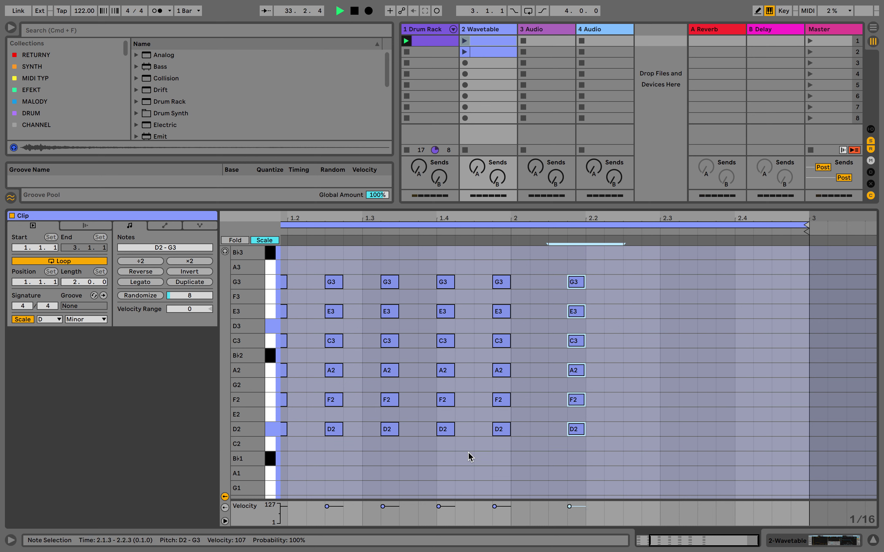
pyautogui.press('Left')
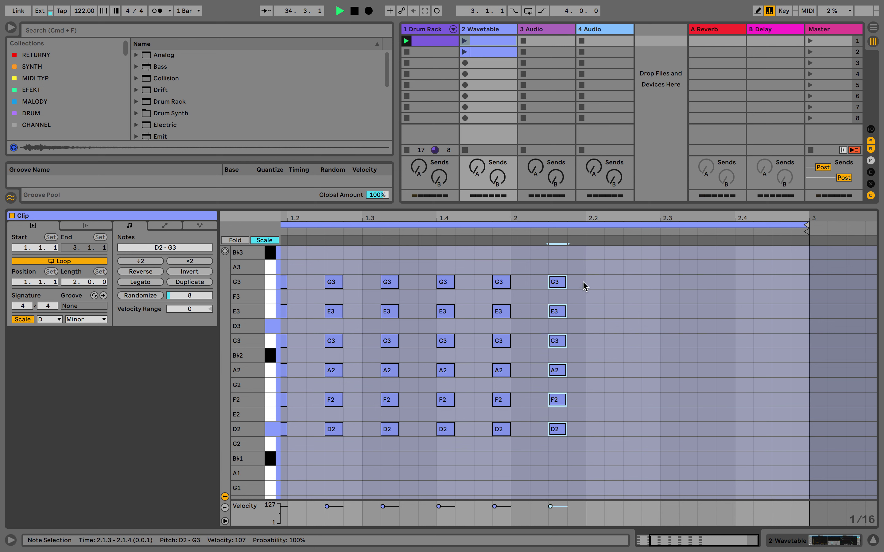
pyautogui.moveTo(603, 269); pyautogui.dragTo(558, 442)
pyautogui.press('super+d')
pyautogui.press('super+d')
pyautogui.press('super+d')
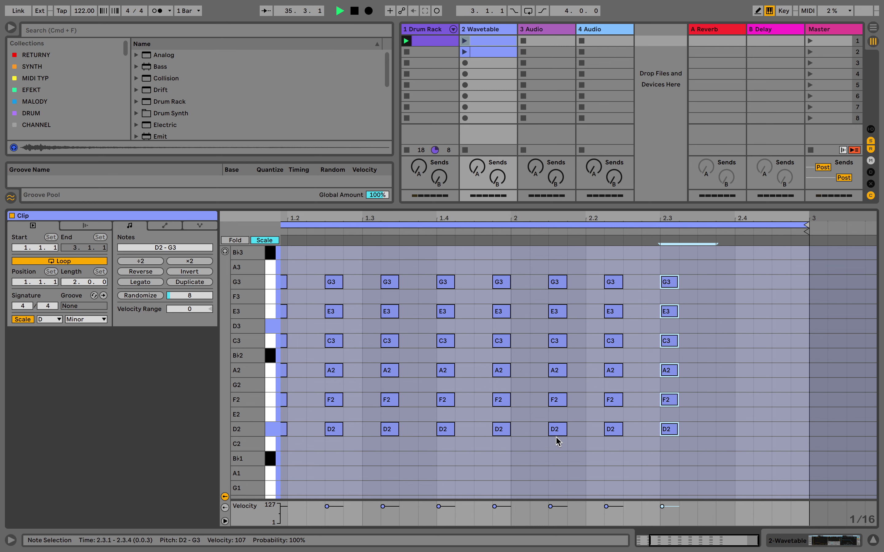
pyautogui.press('super+d')
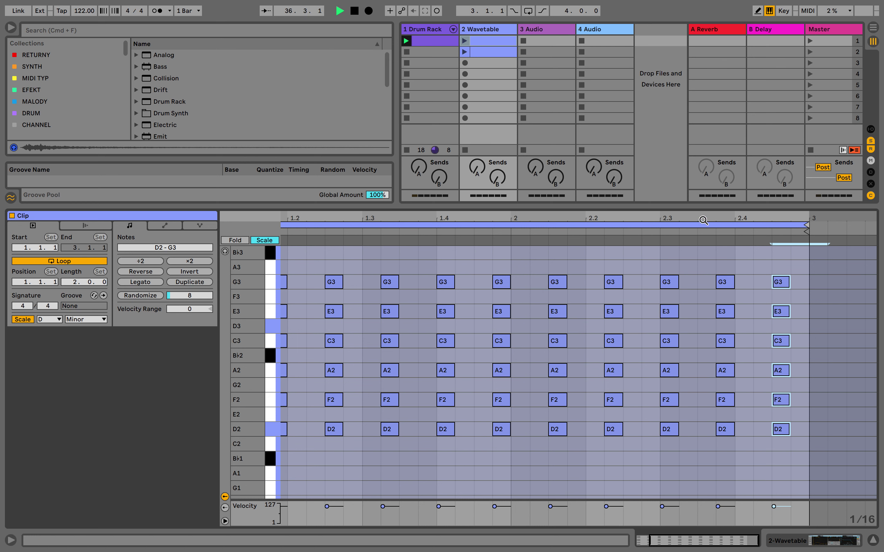
# Move all chords from the fourth onward two sixteenths earlier, then those from the fifth and from the sixth onward one more sixteenth each
pyautogui.moveTo(702, 220); pyautogui.dragTo(719, 218)
pyautogui.moveTo(805, 266); pyautogui.dragTo(442, 468)
pyautogui.press('Left')
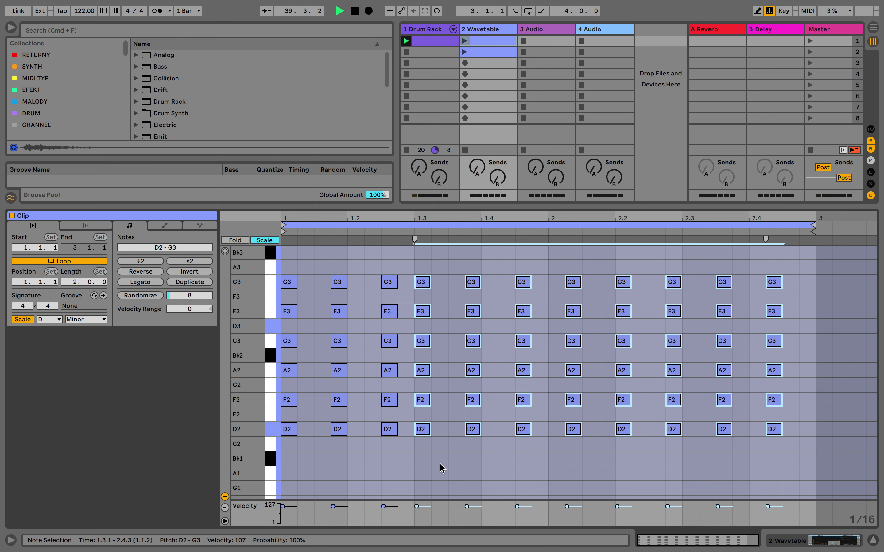
pyautogui.press('Left')
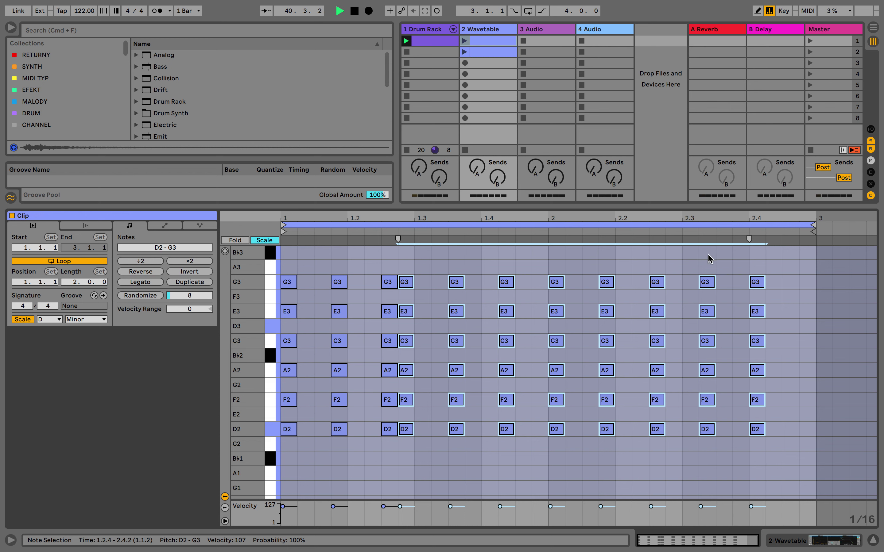
pyautogui.moveTo(802, 257); pyautogui.dragTo(441, 435)
pyautogui.press('Left')
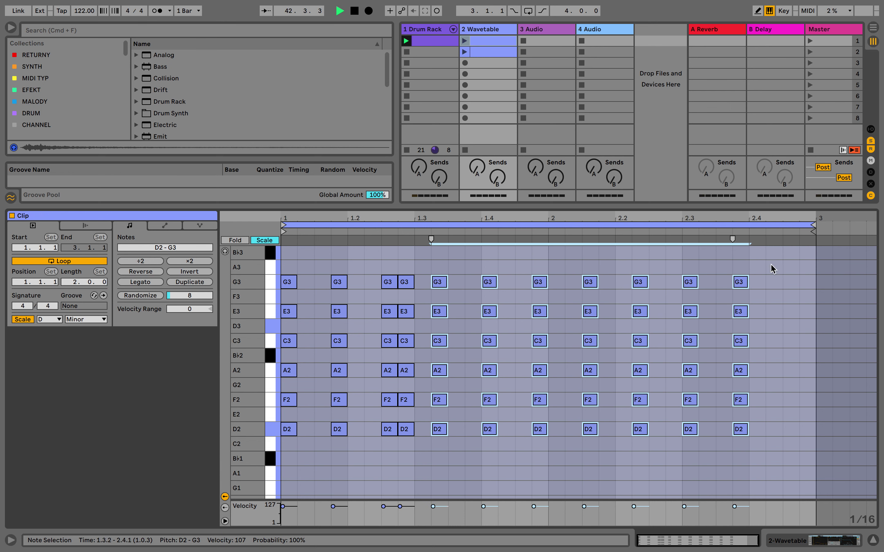
pyautogui.moveTo(784, 261); pyautogui.dragTo(475, 445)
pyautogui.press('Left')
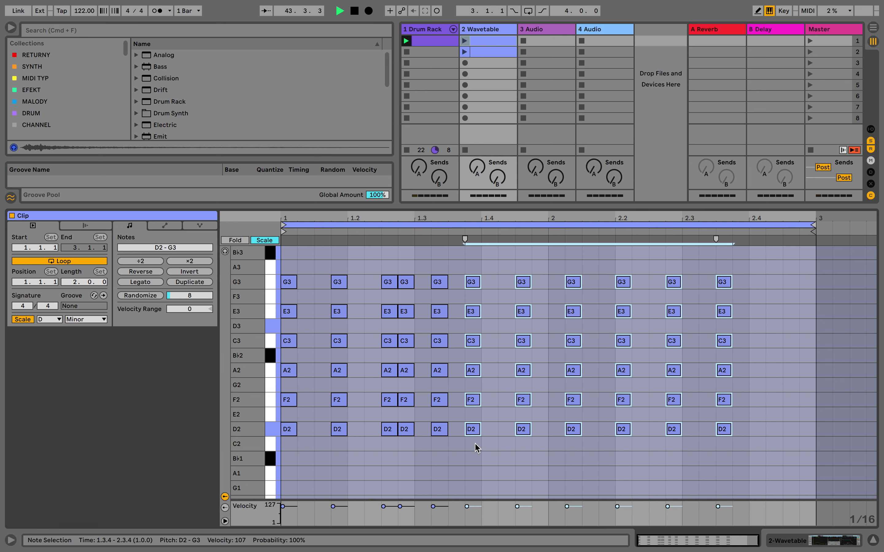
# Shorten the third chord at 1.2.3 to about half a sixteenth and lengthen the chord at 1.4.3 to about one and a half sixteenths
pyautogui.moveTo(393, 222)
pyautogui.mouseDown()
pyautogui.moveTo(392, 250)
pyautogui.moveTo(467, 278)
pyautogui.moveTo(464, 449)
pyautogui.moveTo(469, 430)
pyautogui.mouseUp()
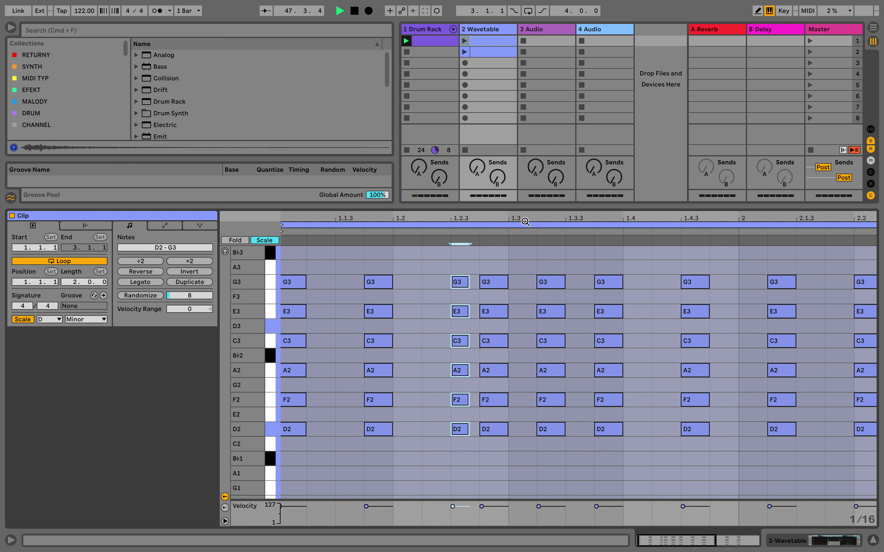
pyautogui.moveTo(525, 222); pyautogui.dragTo(442, 221)
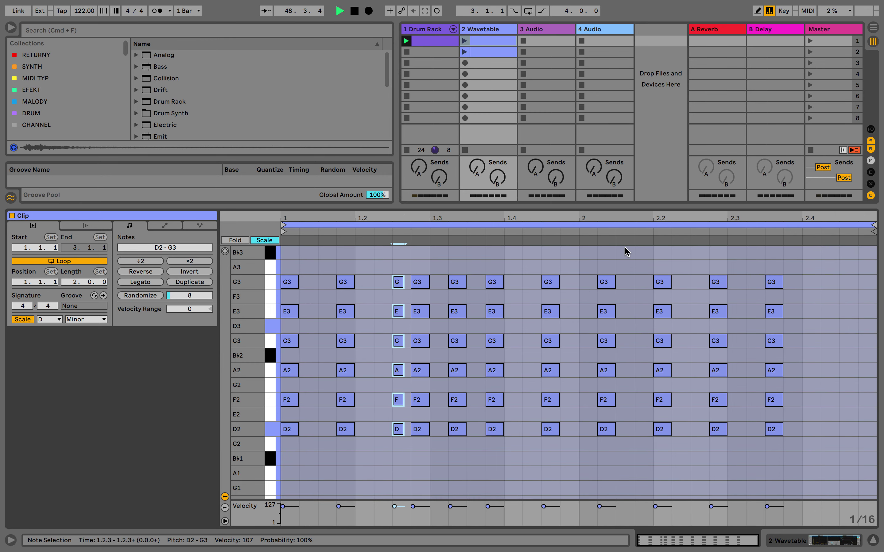
pyautogui.moveTo(574, 262); pyautogui.dragTo(540, 478)
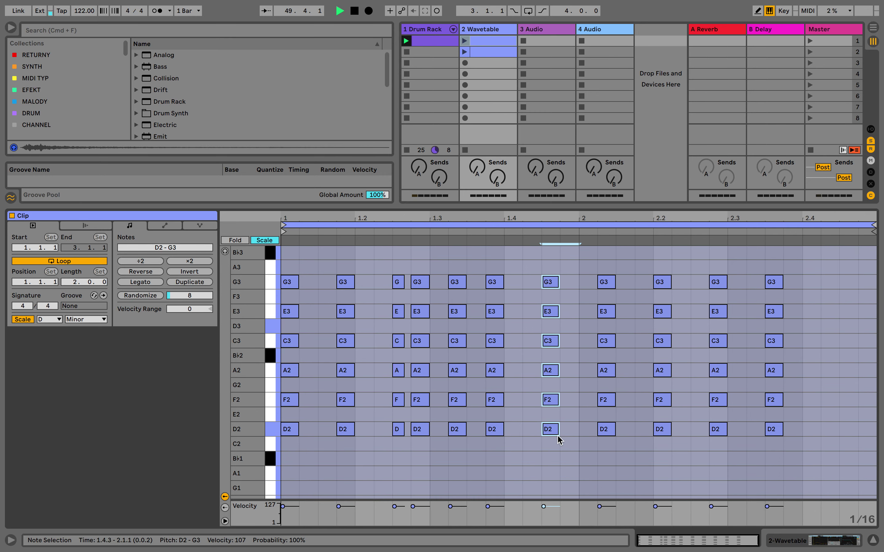
pyautogui.moveTo(557, 430); pyautogui.dragTo(569, 430)
# Move the last three chords, starting at 2.2.1, one sixteenth earlier, and the final two of them another sixteenth earlier
pyautogui.moveTo(797, 265); pyautogui.dragTo(646, 451)
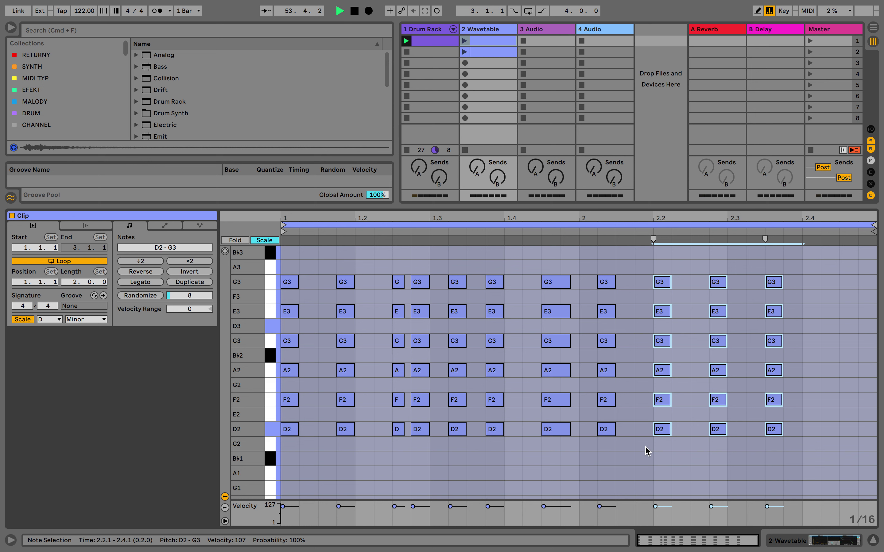
pyautogui.press('Left')
pyautogui.moveTo(822, 252); pyautogui.dragTo(665, 434)
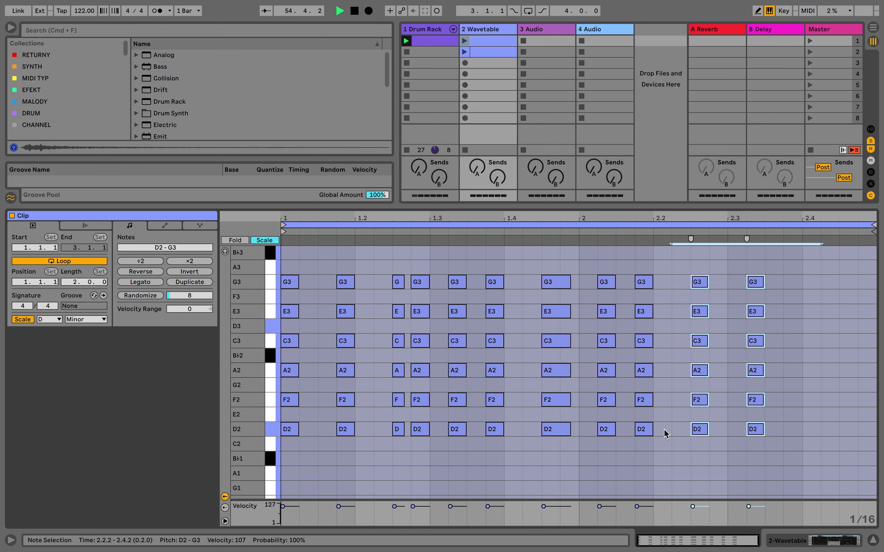
pyautogui.press('Left')
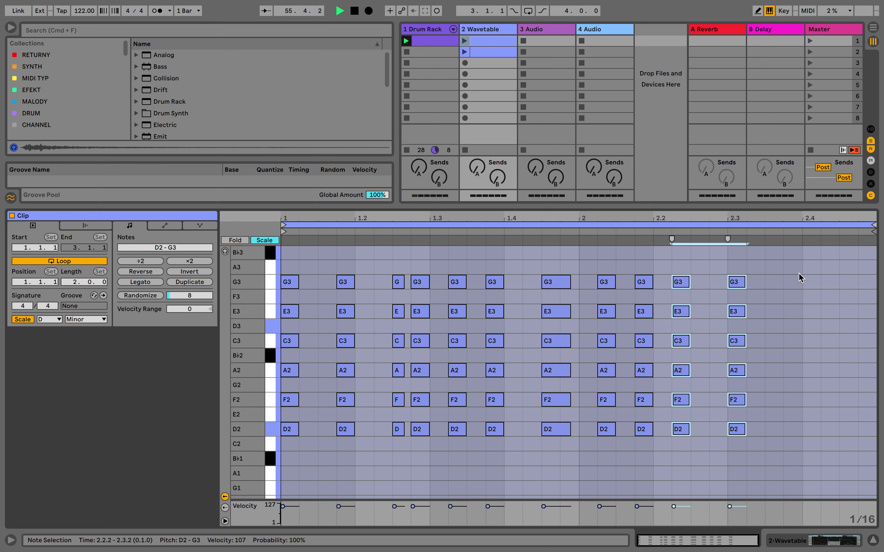
# Repeat the chord at 2.3.1 twice at three-sixteenth spacing, and duplicate the whole clip to a length of four bars
pyautogui.moveTo(779, 271); pyautogui.dragTo(719, 456)
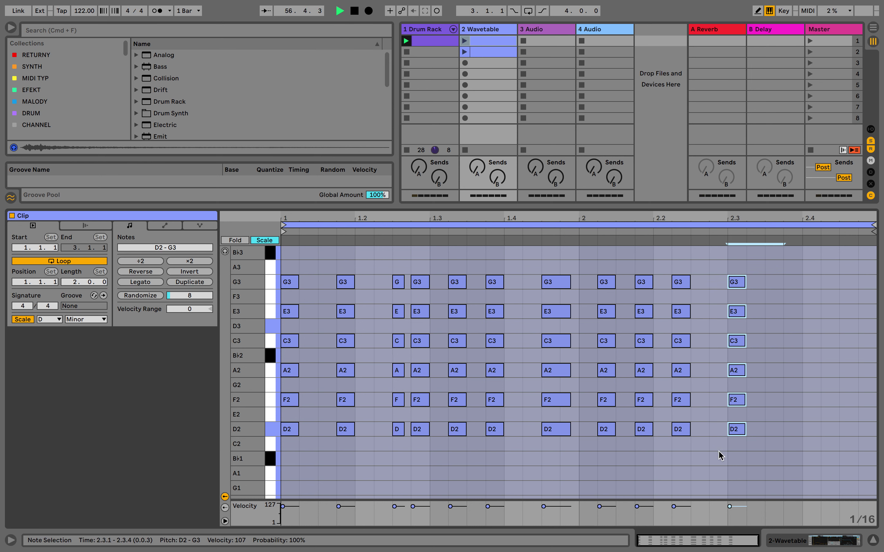
pyautogui.press('super+d')
pyautogui.press('super+d')
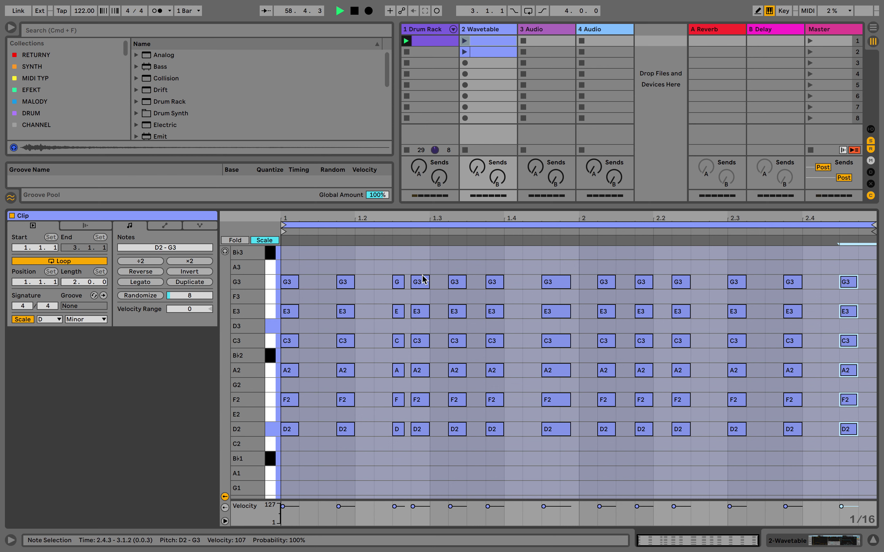
pyautogui.click(189, 282)
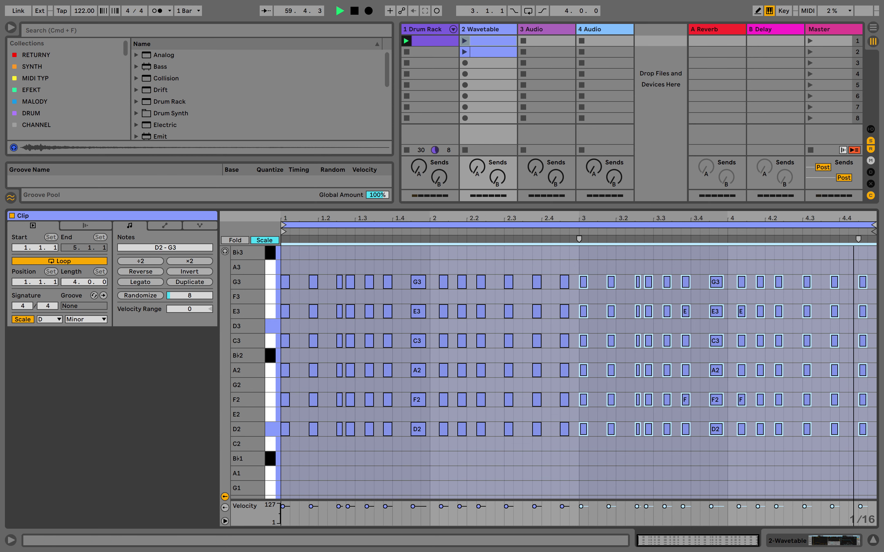
# Duplicate the chord at 4.3.4 onto 4.4.1 and lower the copy's velocity to 59
pyautogui.moveTo(847, 222); pyautogui.dragTo(788, 447)
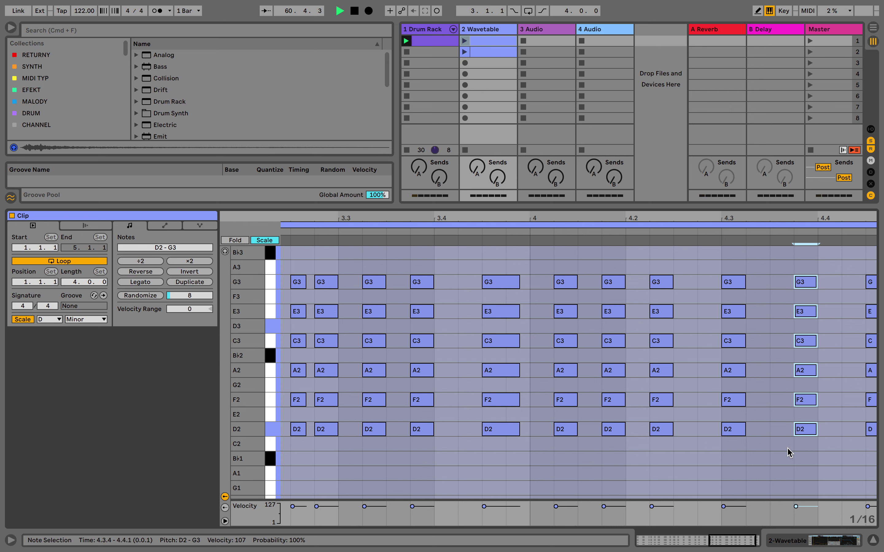
pyautogui.press('super+d')
pyautogui.moveTo(833, 429); pyautogui.dragTo(833, 462)
# Lengthen the chord at 4.3.1 to two sixteenths
pyautogui.moveTo(831, 222); pyautogui.dragTo(834, 199)
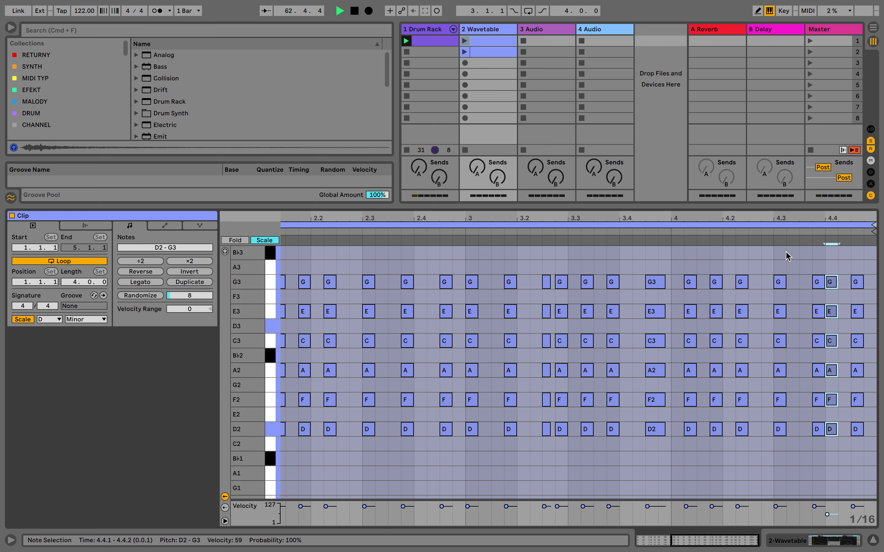
pyautogui.moveTo(787, 255); pyautogui.dragTo(798, 427)
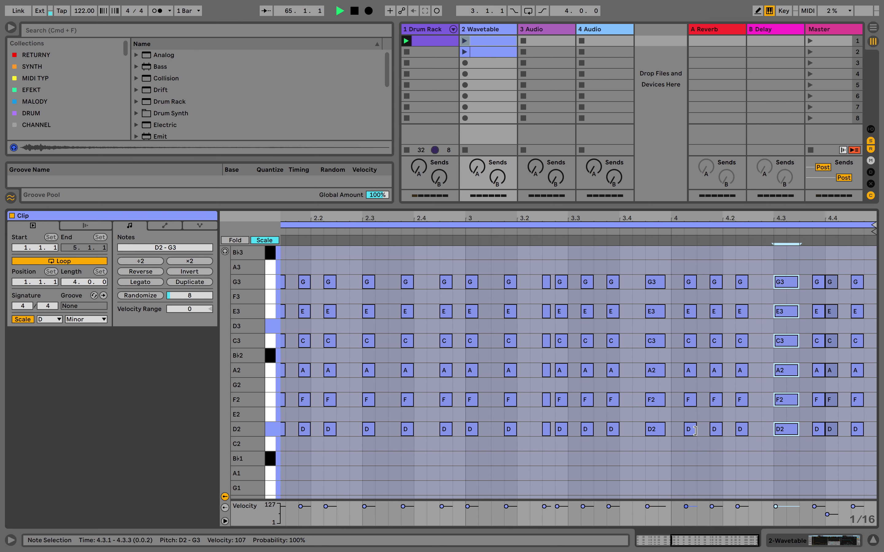
# Lengthen D2 and F2 at 4.1.2 to four and three sixteenths, and D2 and F2 at 2.1.2 to six and five sixteenths
pyautogui.moveTo(695, 431); pyautogui.dragTo(728, 431)
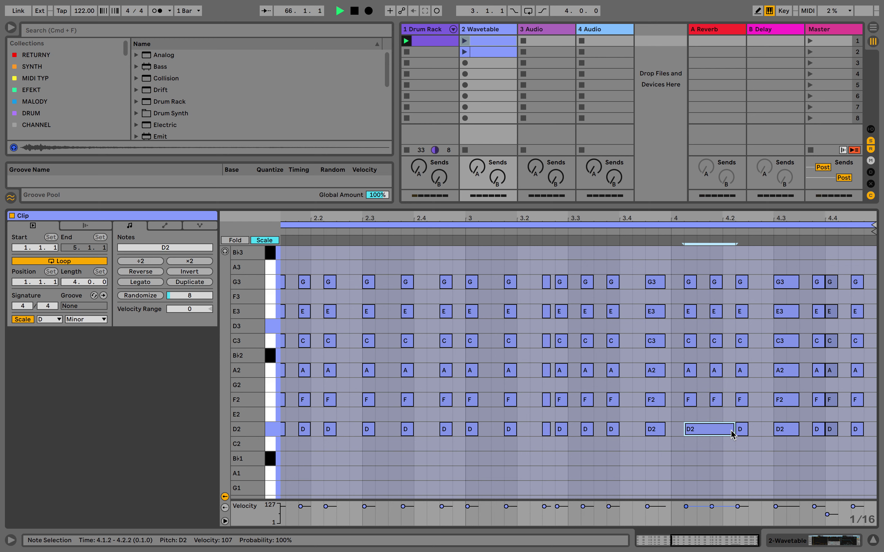
pyautogui.moveTo(695, 398); pyautogui.dragTo(721, 397)
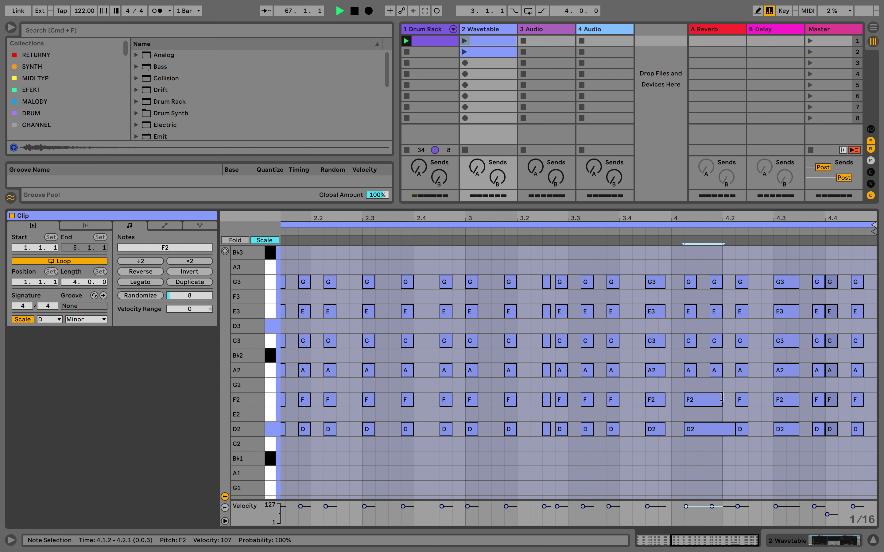
pyautogui.hscroll(-10, 556, 403)
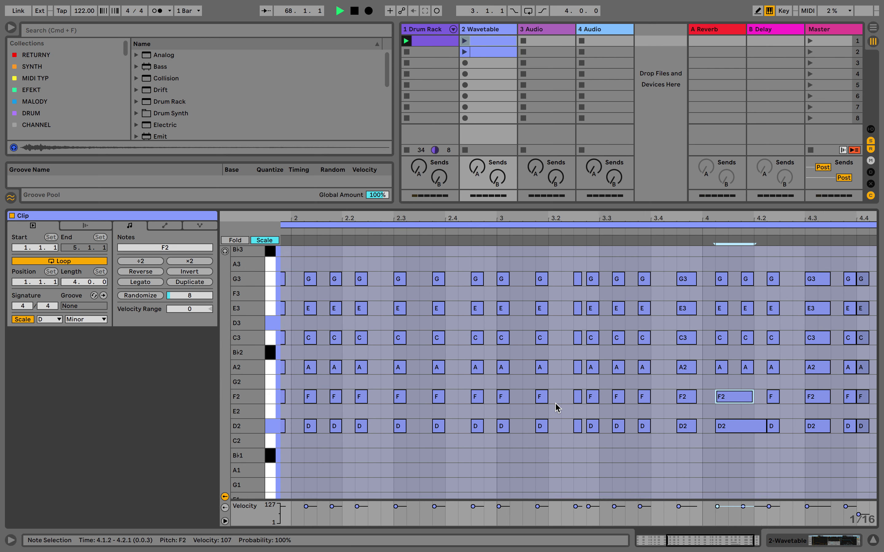
pyautogui.moveTo(434, 403); pyautogui.dragTo(484, 403)
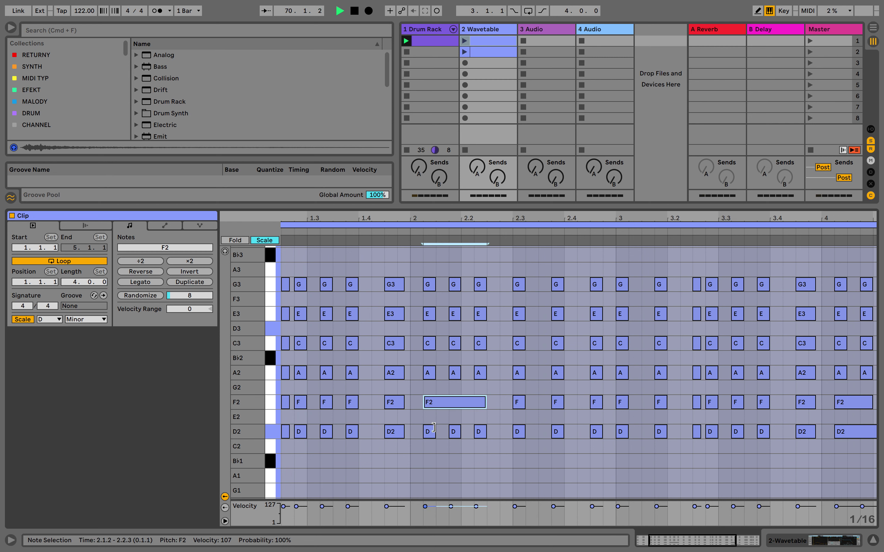
pyautogui.moveTo(434, 431); pyautogui.dragTo(499, 431)
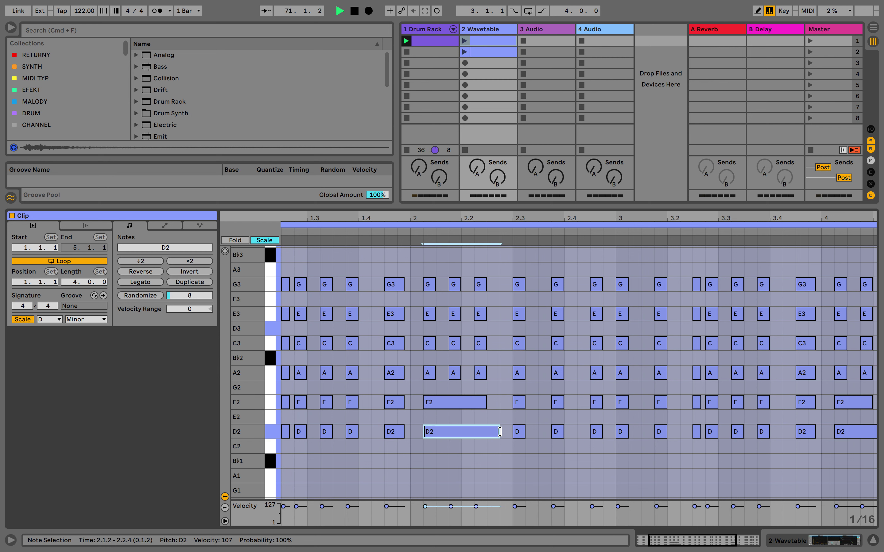
# Launch the chord clip on the Wavetable track and lower that track's volume to -4.3 dB
pyautogui.click(501, 35)
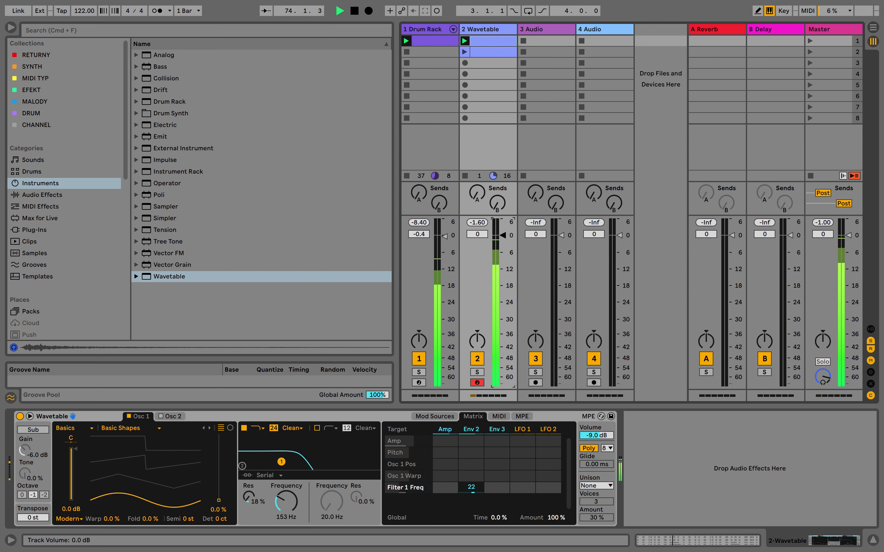
pyautogui.moveTo(503, 235); pyautogui.dragTo(503, 240)
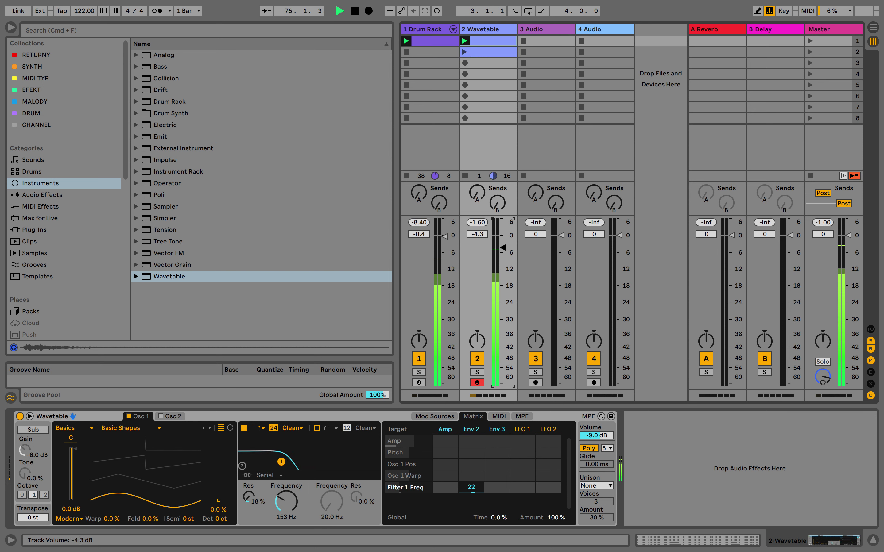
# Shorten the amp envelope's release to 26.2 ms and raise filter 1's resonance to 26%
pyautogui.click(444, 416)
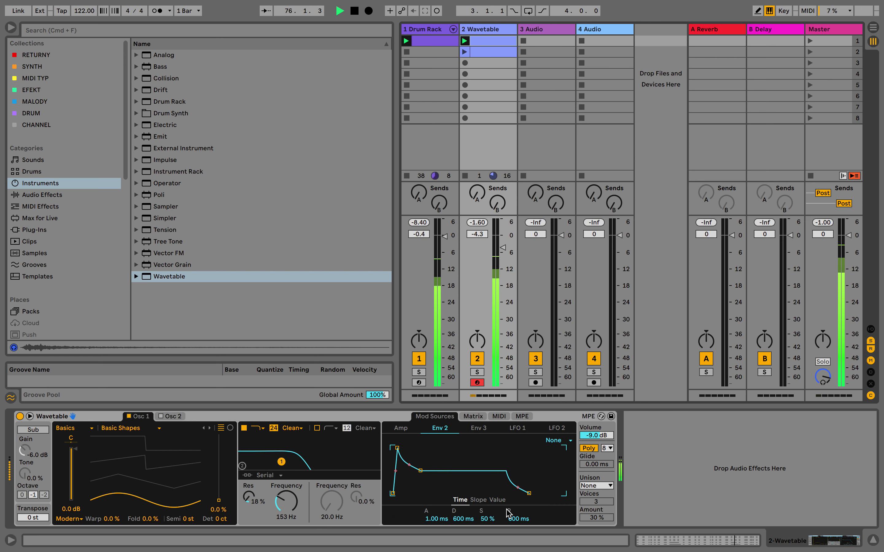
pyautogui.click(408, 430)
pyautogui.moveTo(518, 522)
pyautogui.mouseDown()
pyautogui.moveTo(518, 548)
pyautogui.moveTo(517, 518)
pyautogui.mouseUp()
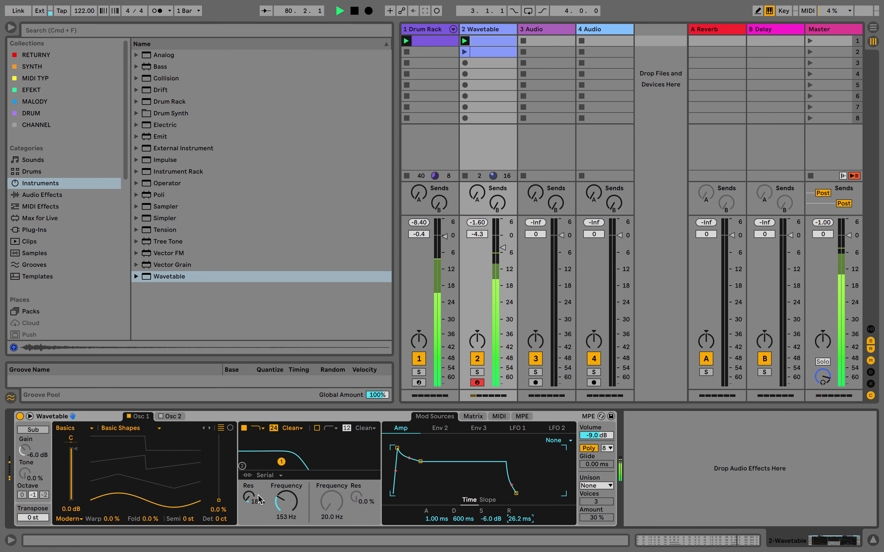
pyautogui.moveTo(260, 500); pyautogui.dragTo(260, 492)
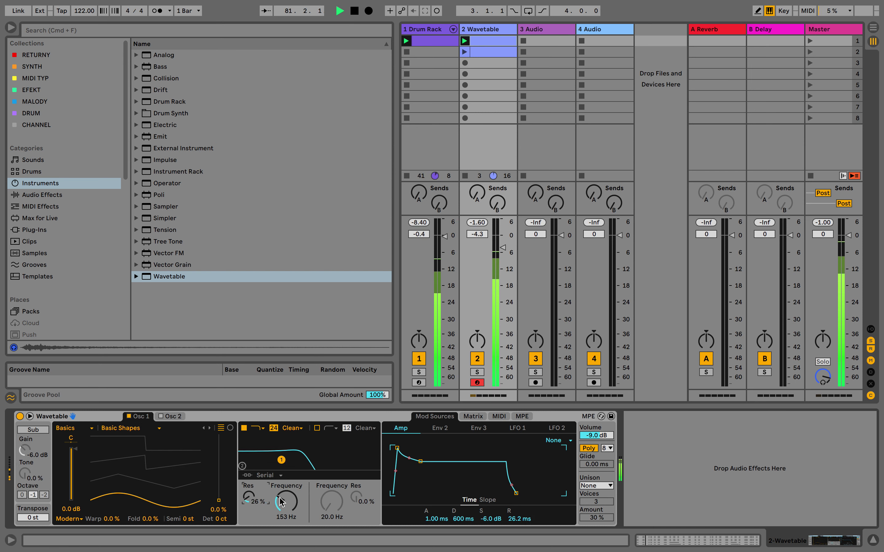
# Lower the amp envelope's sustain to -20 dB
pyautogui.moveTo(482, 517); pyautogui.dragTo(482, 528)
pyautogui.moveTo(409, 468); pyautogui.dragTo(409, 463)
pyautogui.moveTo(490, 519); pyautogui.dragTo(489, 522)
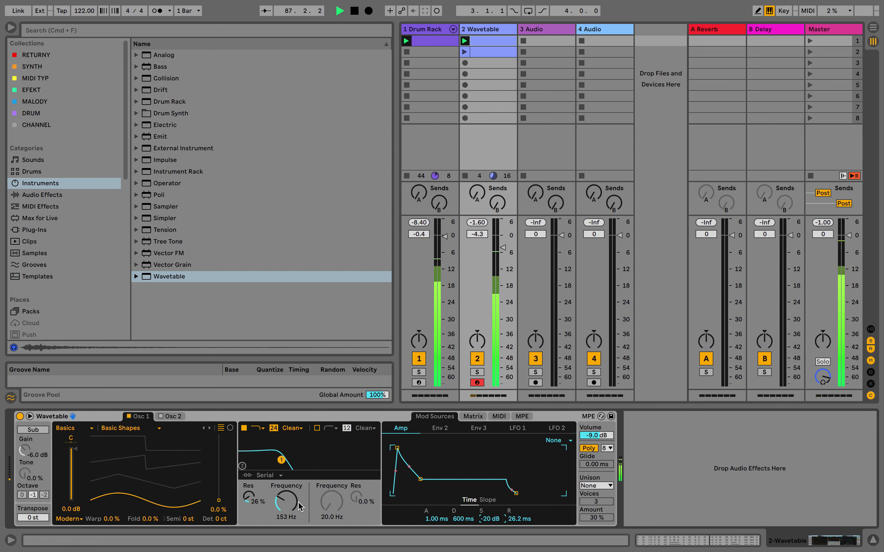
# Turn on the synth's second oscillator and detune it by 21 ct
pyautogui.click(473, 416)
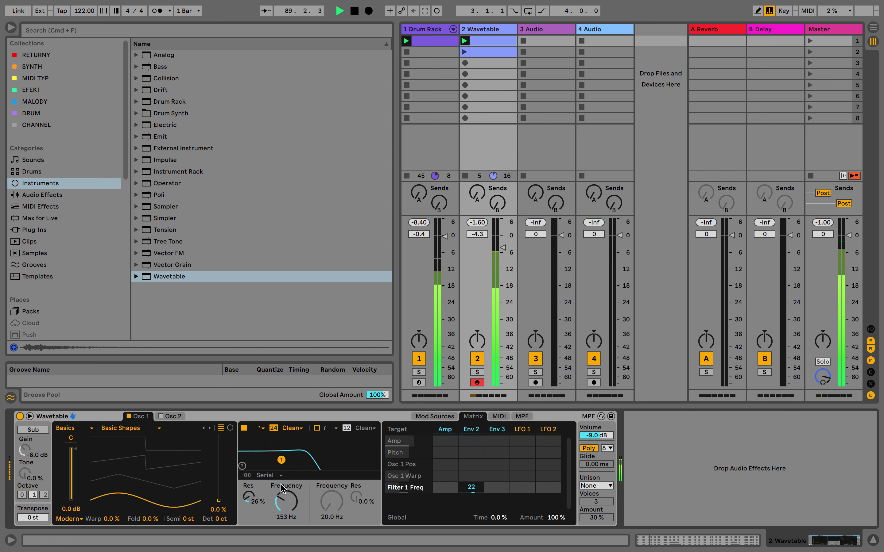
pyautogui.click(162, 417)
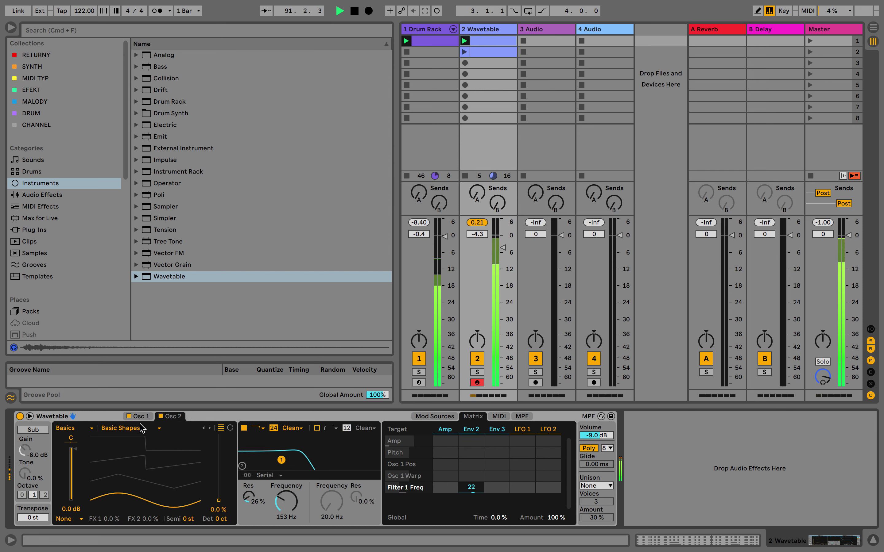
pyautogui.click(140, 416)
pyautogui.moveTo(218, 500)
pyautogui.mouseDown()
pyautogui.moveTo(219, 458)
pyautogui.moveTo(219, 500)
pyautogui.mouseUp()
pyautogui.click(176, 417)
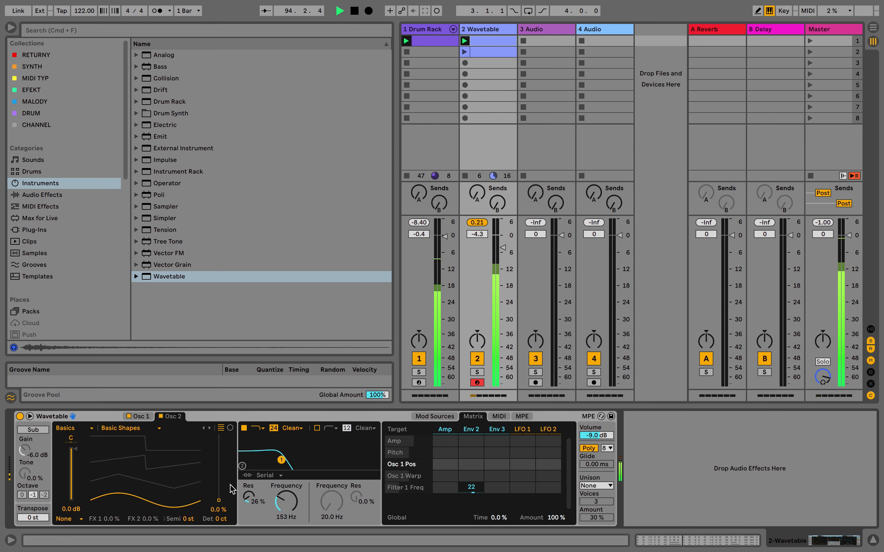
pyautogui.click(217, 519)
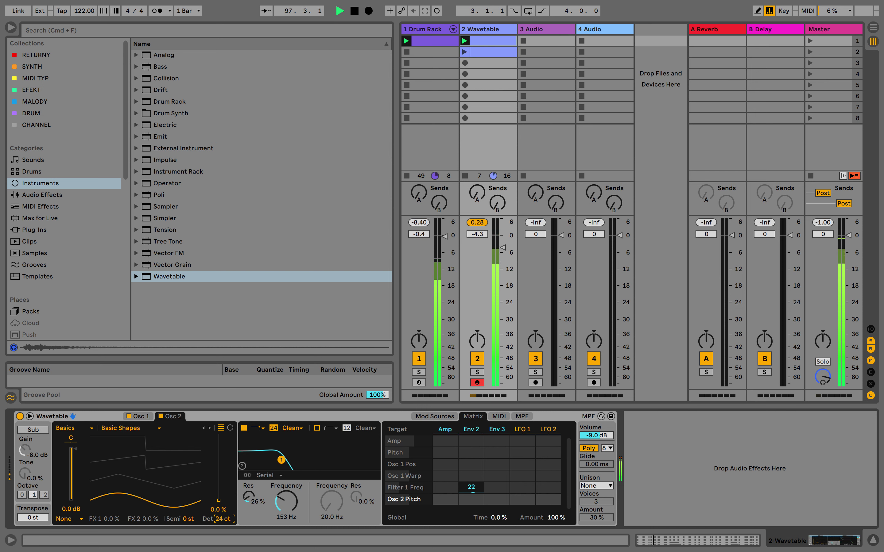
# Set oscillator 2's effect mode to Modern with 84% warp, and its wavetable position to 3.7%
pyautogui.moveTo(165, 508)
pyautogui.mouseDown()
pyautogui.moveTo(165, 474)
pyautogui.moveTo(178, 500)
pyautogui.mouseUp()
pyautogui.click(69, 521)
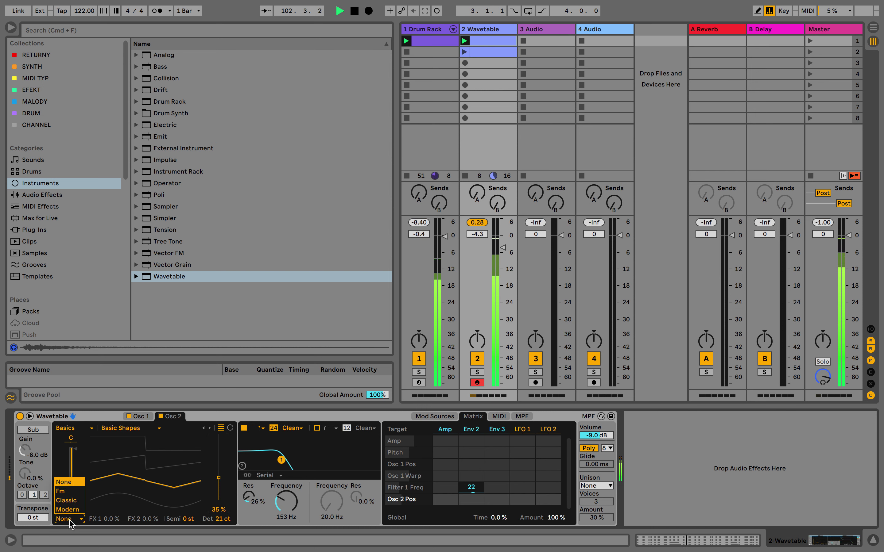
pyautogui.click(67, 510)
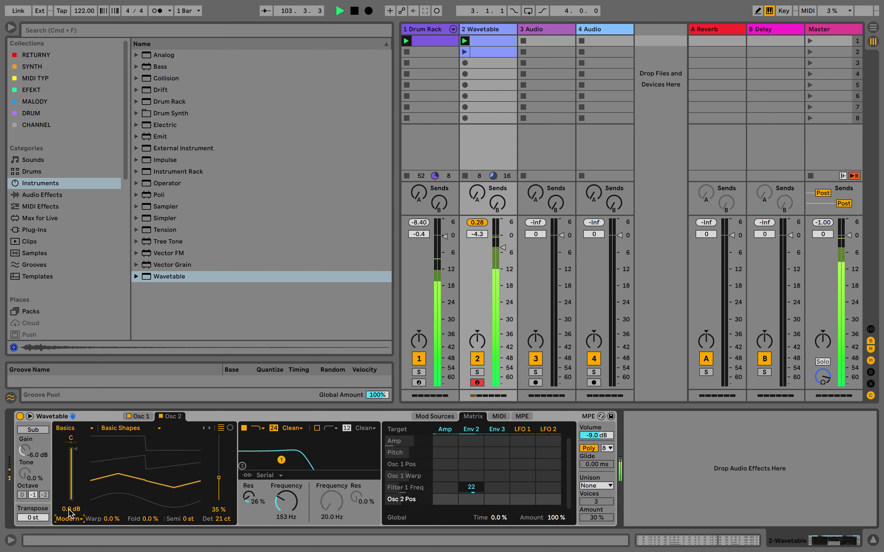
pyautogui.moveTo(110, 519); pyautogui.dragTo(109, 482)
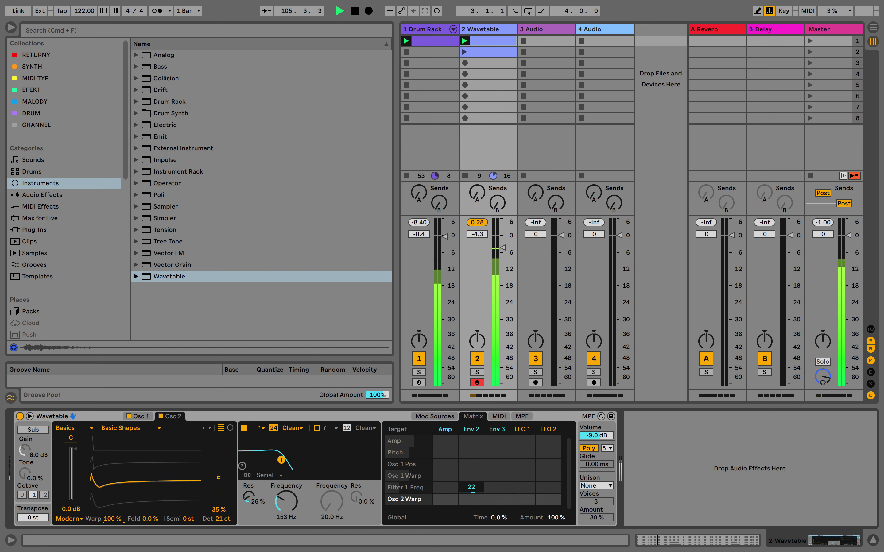
pyautogui.moveTo(109, 482); pyautogui.dragTo(122, 520)
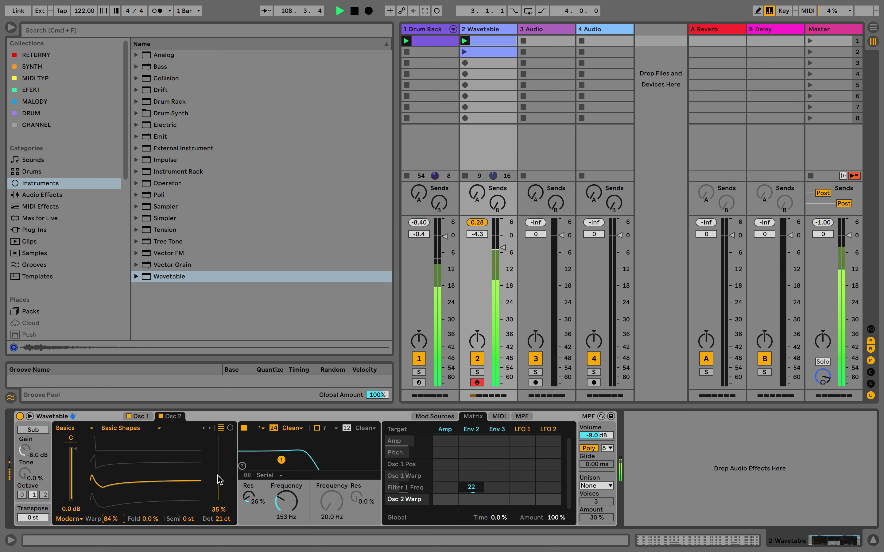
pyautogui.moveTo(219, 480); pyautogui.dragTo(218, 496)
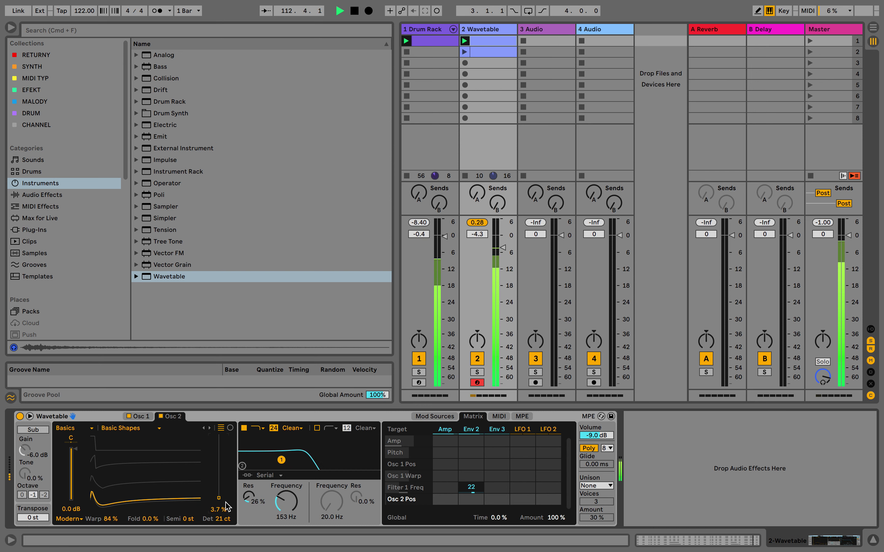
# Modulate oscillator 2's wavetable position with Env 2 at 80 and LFO 1 at 12
pyautogui.click(471, 498)
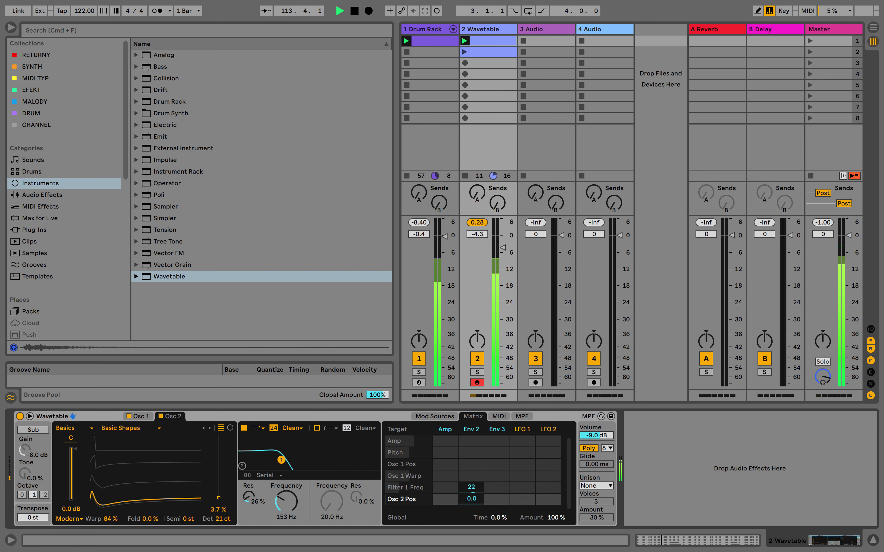
pyautogui.moveTo(471, 498); pyautogui.dragTo(471, 492)
pyautogui.click(523, 499)
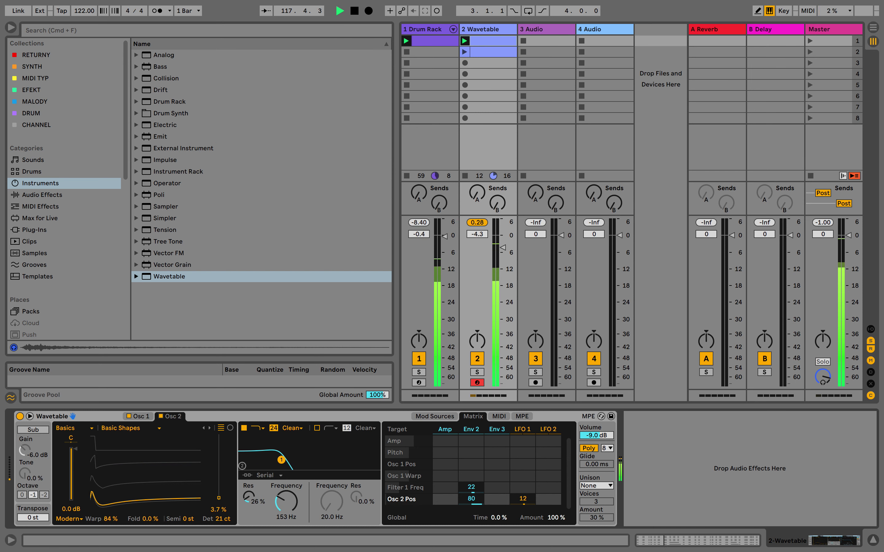
# Slow the rate of LFO 1 to below 0.1 Hz
pyautogui.click(434, 417)
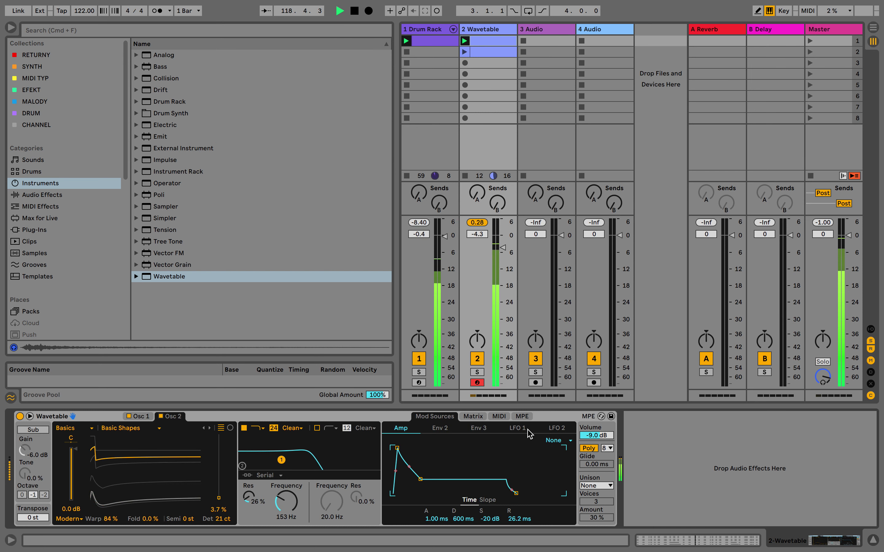
pyautogui.click(518, 428)
pyautogui.moveTo(440, 521); pyautogui.dragTo(437, 520)
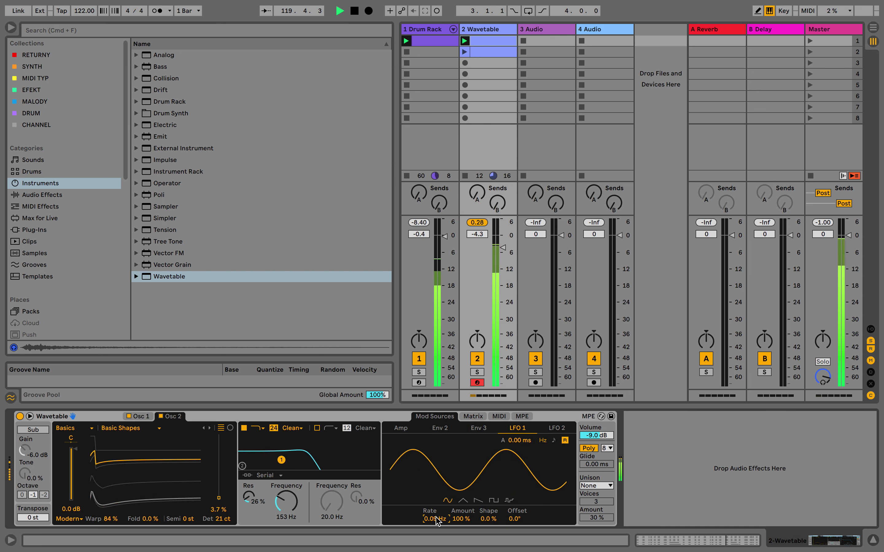
# Add oscillator 2's warp as a modulation target and modulate it with LFO 1 at 41
pyautogui.click(473, 416)
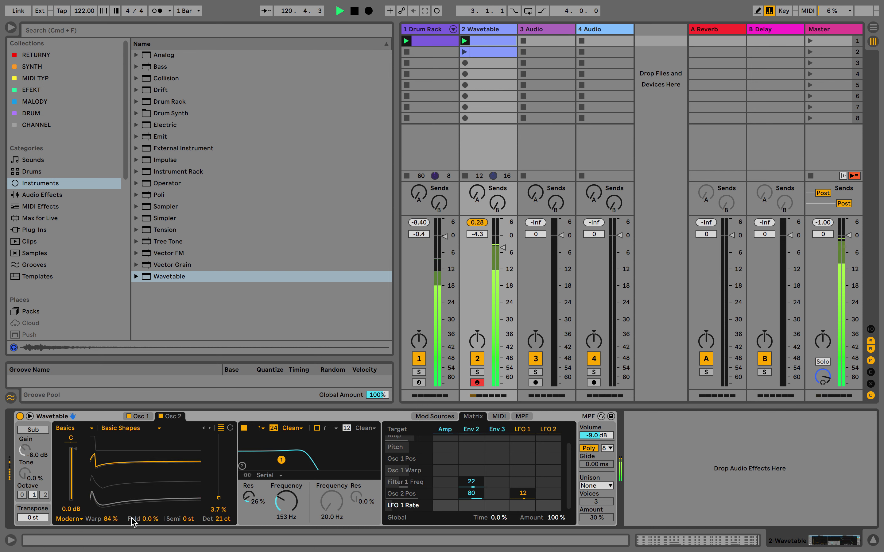
pyautogui.click(109, 518)
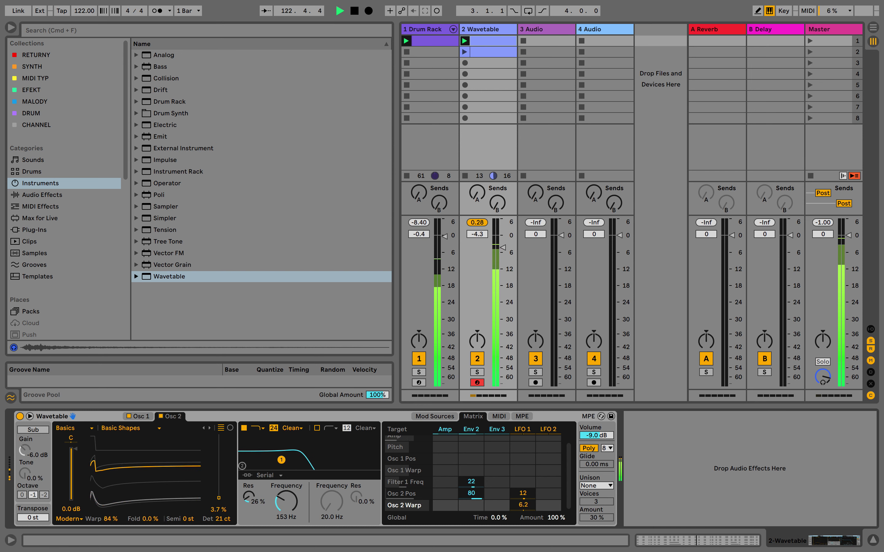
pyautogui.moveTo(518, 505); pyautogui.dragTo(518, 505)
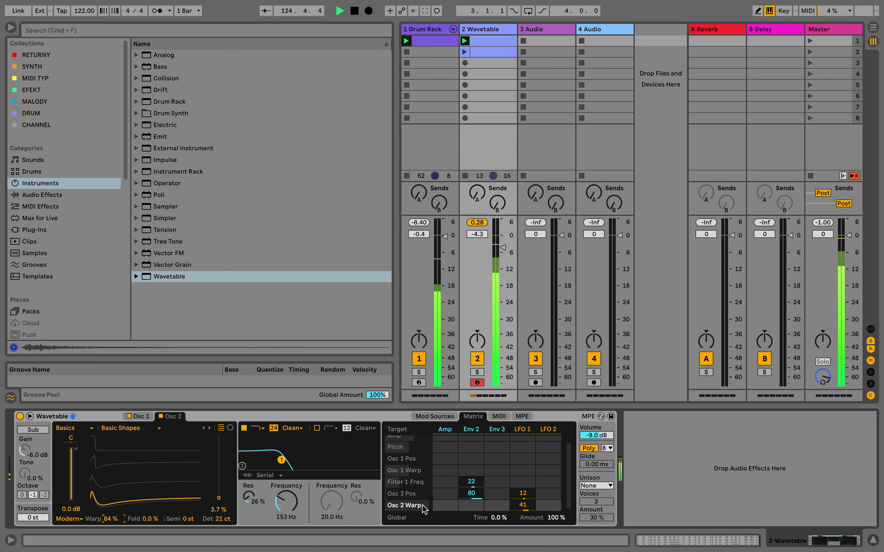
# Try modulating oscillator 2's warp with Env 2 at -56, and remove that modulation
pyautogui.moveTo(465, 507); pyautogui.dragTo(466, 505)
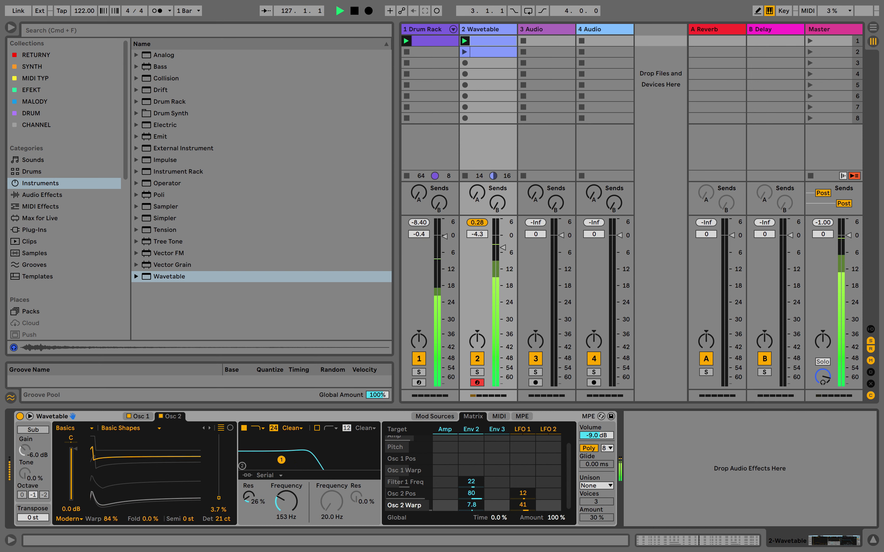
pyautogui.moveTo(471, 506)
pyautogui.mouseDown()
pyautogui.moveTo(468, 519)
pyautogui.moveTo(468, 504)
pyautogui.mouseUp()
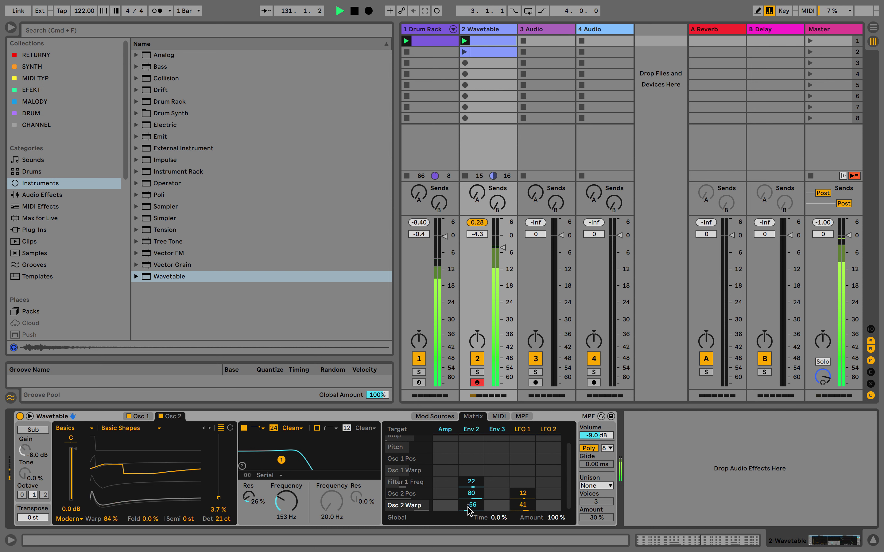
pyautogui.press('Delete')
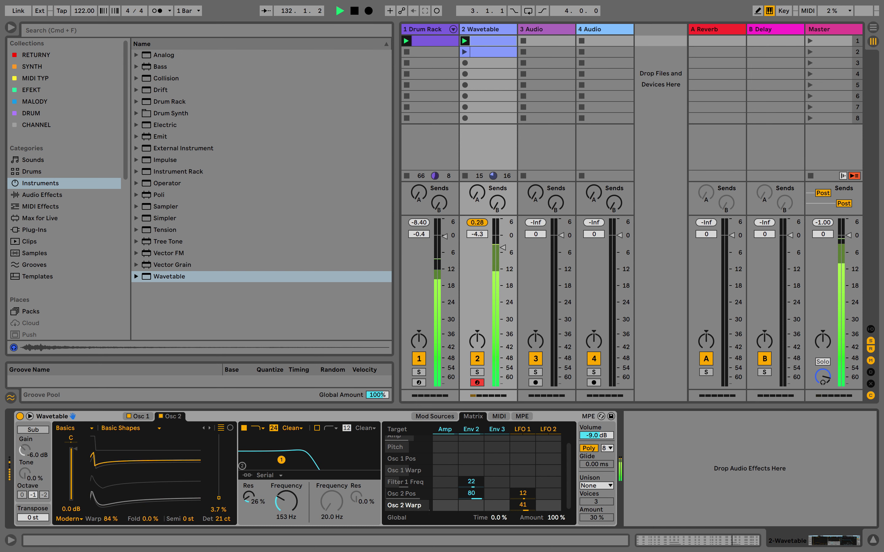
# Change LFO 1's modulation amount on oscillator 2's warp to -12
pyautogui.moveTo(523, 504); pyautogui.dragTo(523, 512)
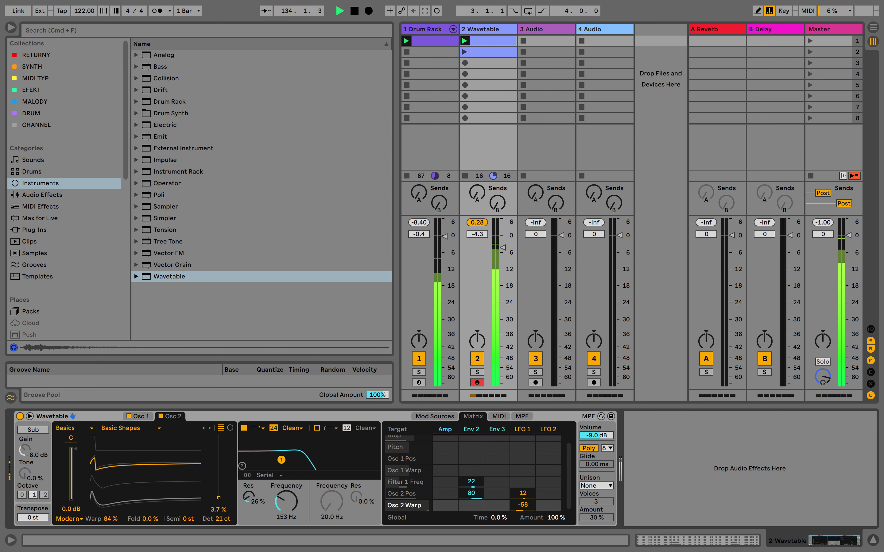
pyautogui.moveTo(523, 510); pyautogui.dragTo(523, 509)
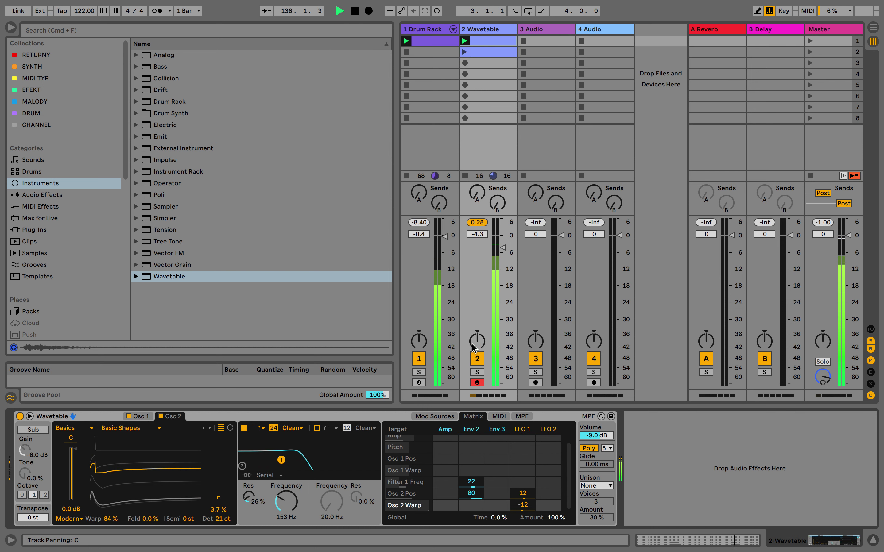
# Add an EQ Eight from the EQ & Filters audio effects after Wavetable on track 2
pyautogui.click(66, 193)
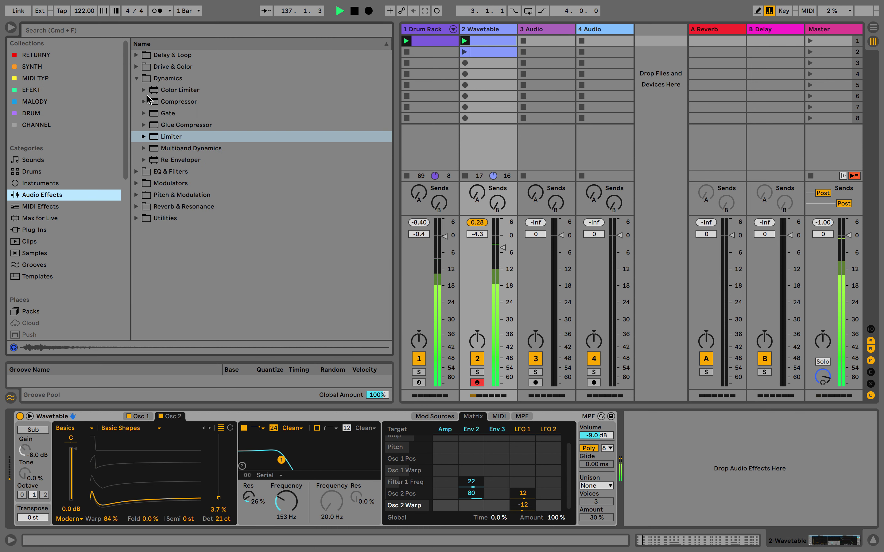
pyautogui.click(137, 78)
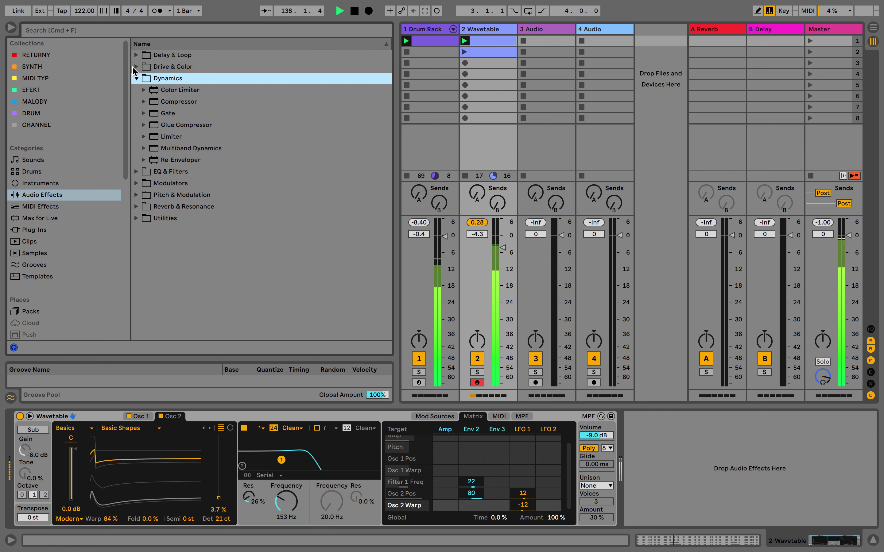
pyautogui.click(136, 67)
pyautogui.click(136, 67)
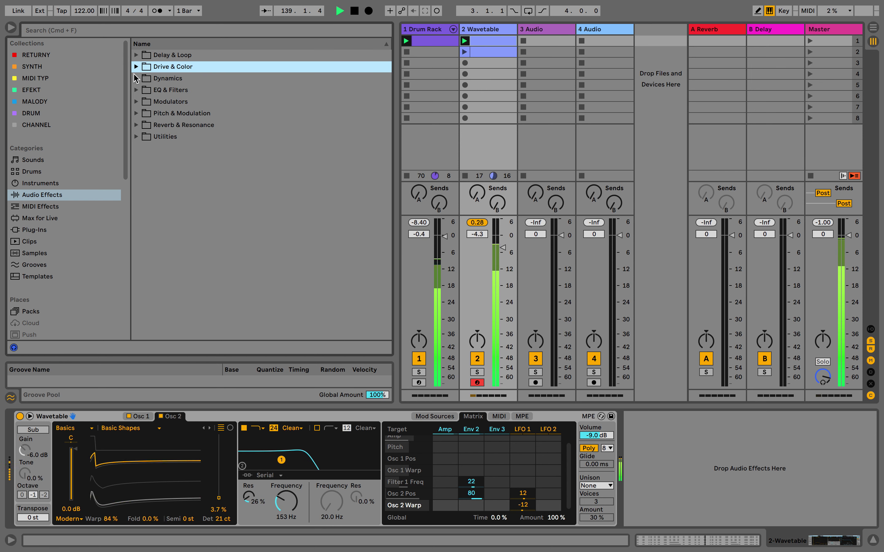
pyautogui.click(136, 90)
pyautogui.moveTo(174, 125); pyautogui.dragTo(697, 471)
# Change band 1 of the EQ Eight to the steep low cut and set its frequency to 108 Hz
pyautogui.click(619, 510)
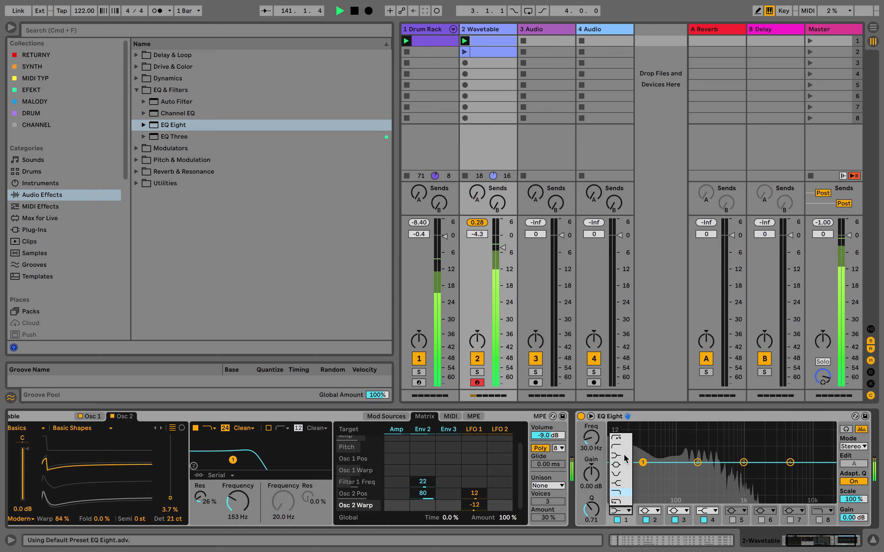
pyautogui.click(621, 439)
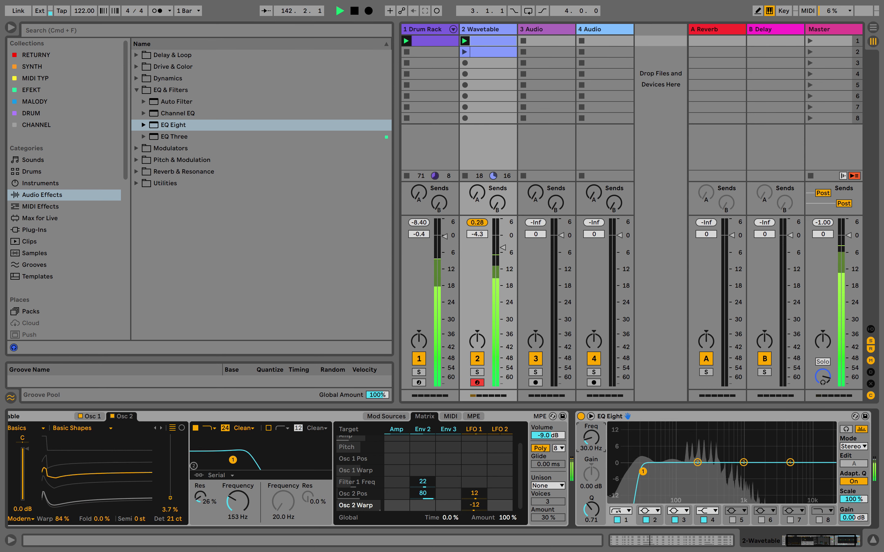
pyautogui.moveTo(591, 437); pyautogui.dragTo(591, 415)
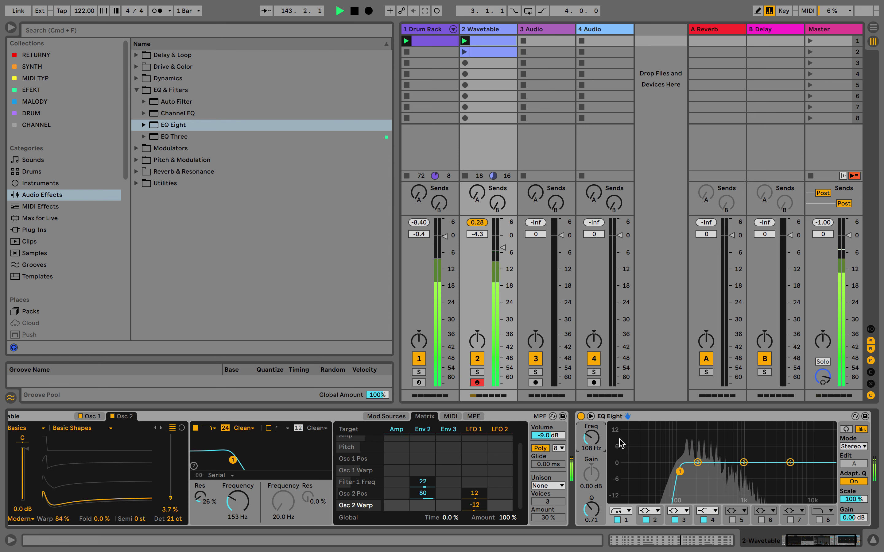
# Add a second EQ Eight after the first and make its band 1 a steep low cut at 55.3 Hz
pyautogui.hscroll(1, 639, 443)
pyautogui.hscroll(-3, 641, 449)
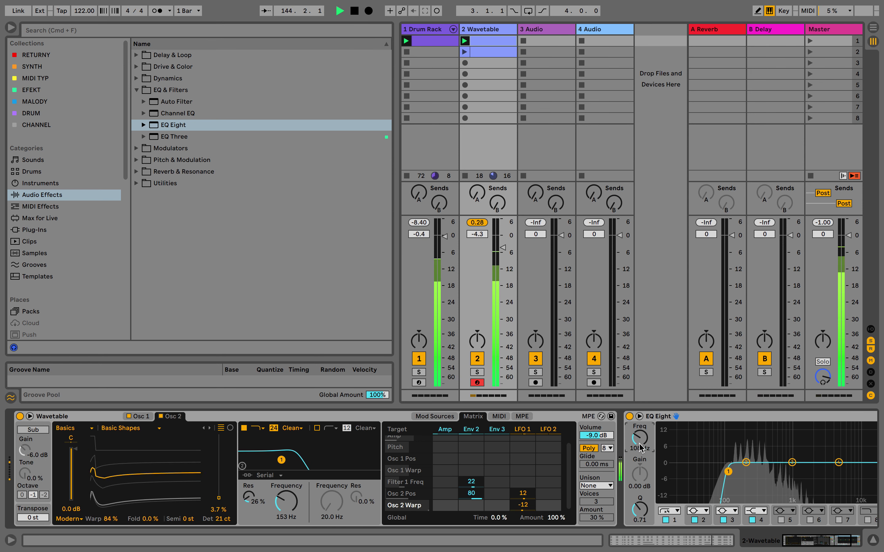
pyautogui.hscroll(5, 642, 448)
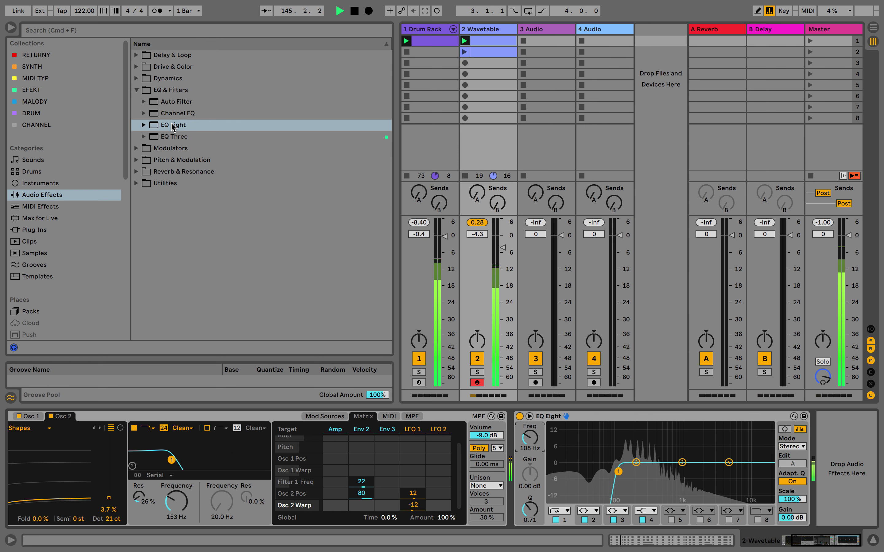
pyautogui.moveTo(177, 125); pyautogui.dragTo(846, 438)
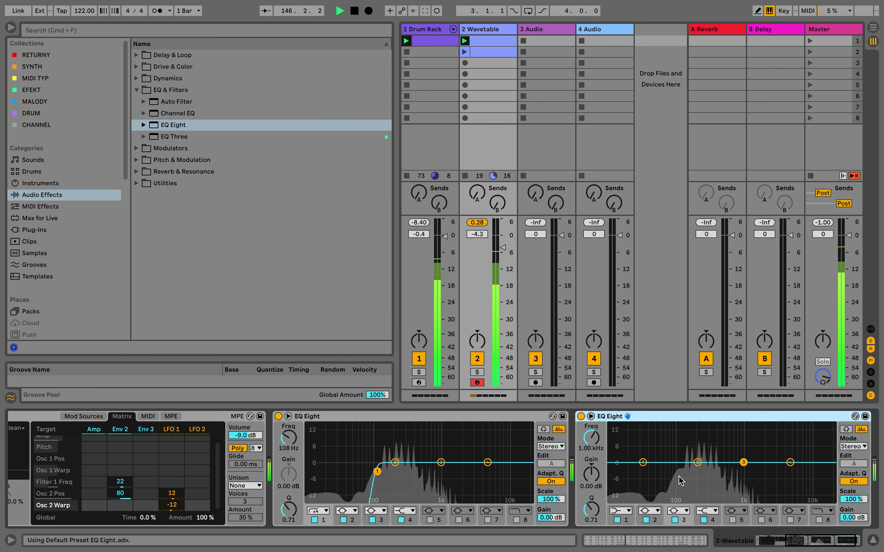
pyautogui.click(620, 512)
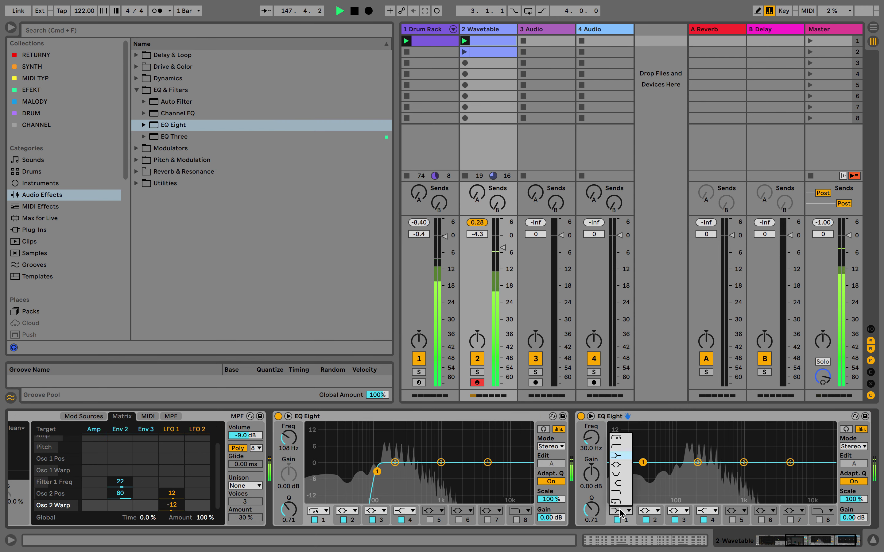
pyautogui.click(623, 438)
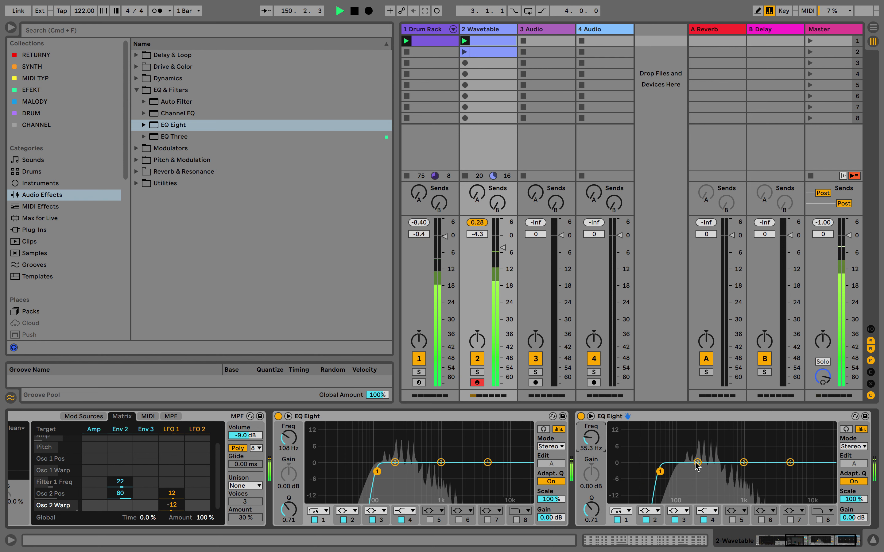
# On the second EQ Eight, set band 2 to -1.86 dB at 97.9 Hz and band 3 to 6.07 dB at 1.26 kHz with Q 0.26
pyautogui.moveTo(697, 463); pyautogui.dragTo(676, 467)
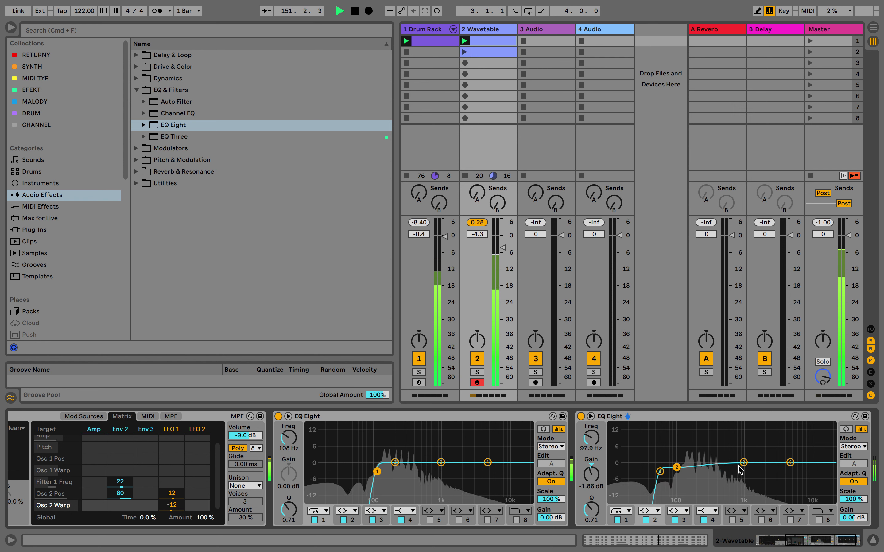
pyautogui.moveTo(738, 466); pyautogui.dragTo(751, 452)
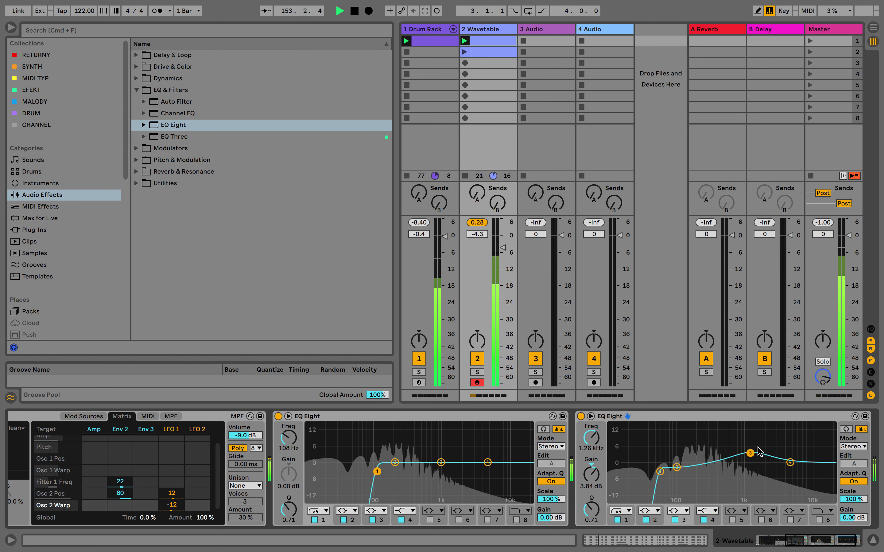
pyautogui.moveTo(591, 475); pyautogui.dragTo(591, 459)
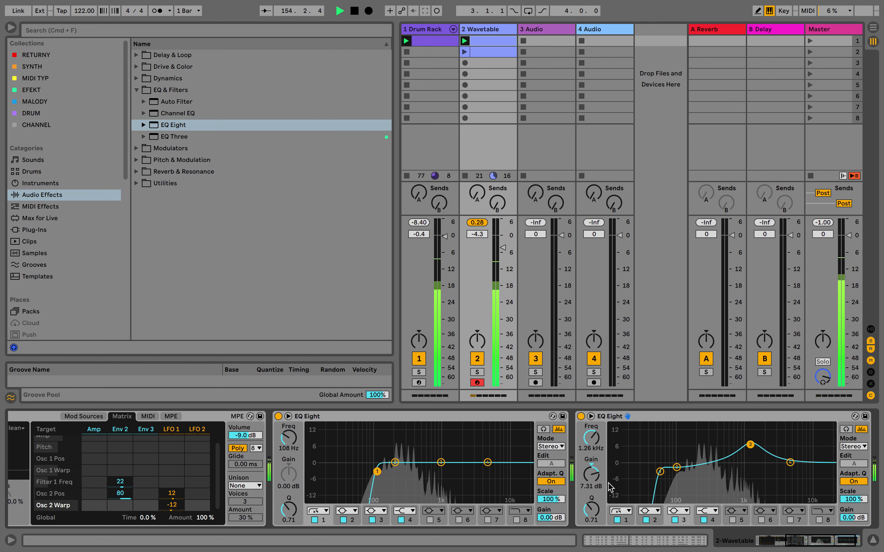
pyautogui.moveTo(592, 510); pyautogui.dragTo(591, 530)
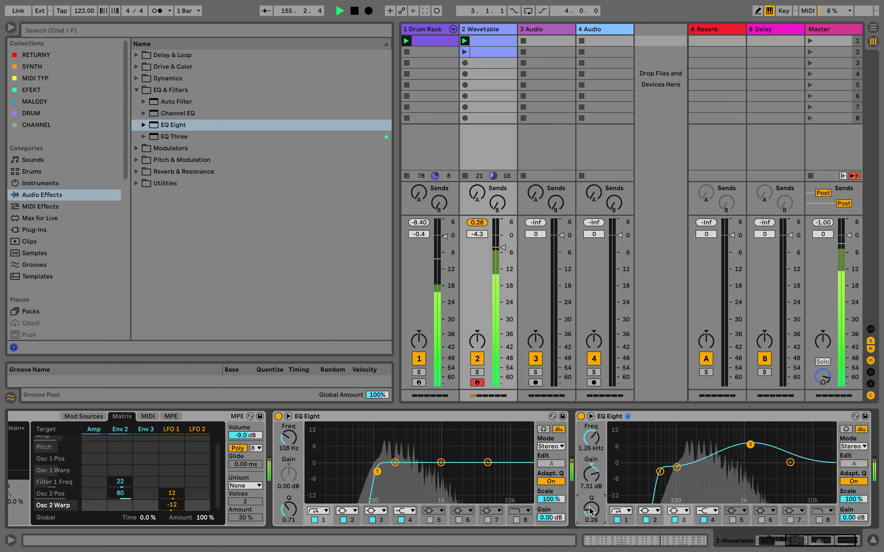
pyautogui.moveTo(750, 445); pyautogui.dragTo(750, 449)
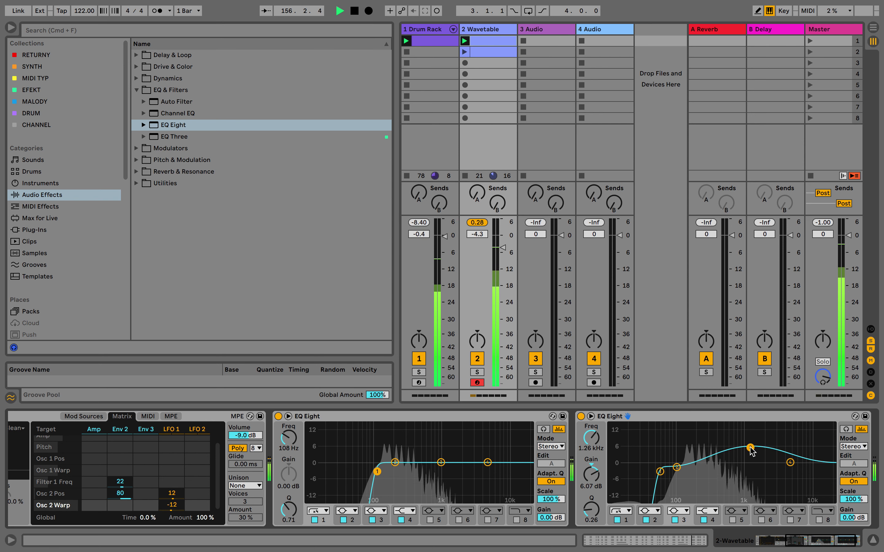
# Try modulating oscillator 2's warp with Env 2 at 25, and remove that modulation
pyautogui.hscroll(-10, 598, 472)
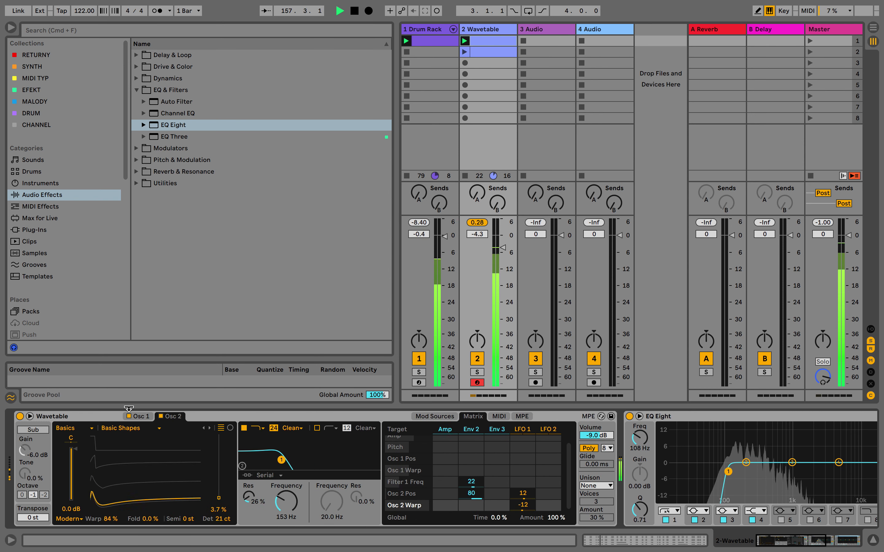
pyautogui.click(220, 509)
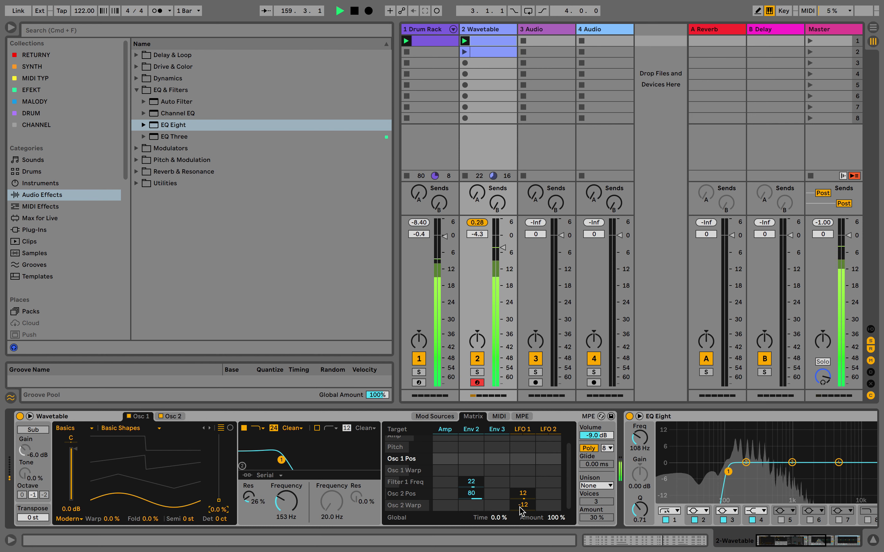
pyautogui.moveTo(471, 505); pyautogui.dragTo(471, 497)
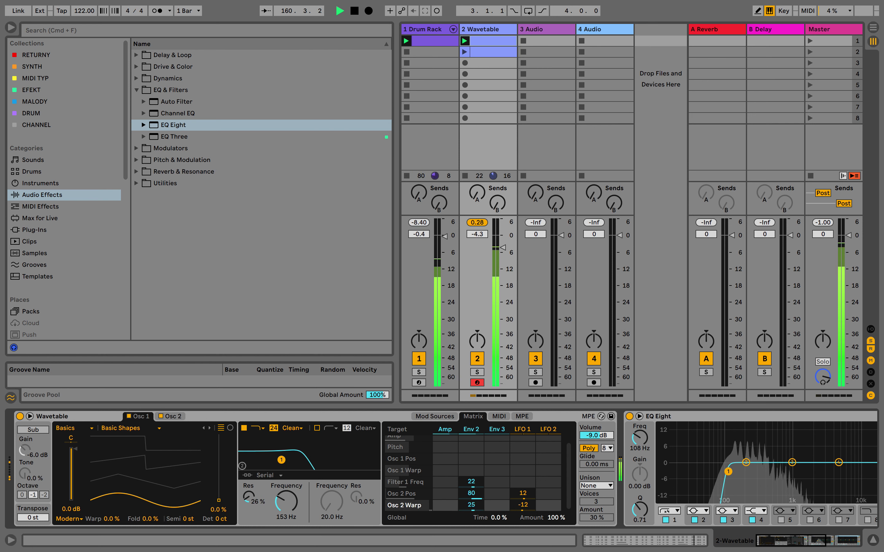
pyautogui.doubleClick(474, 508)
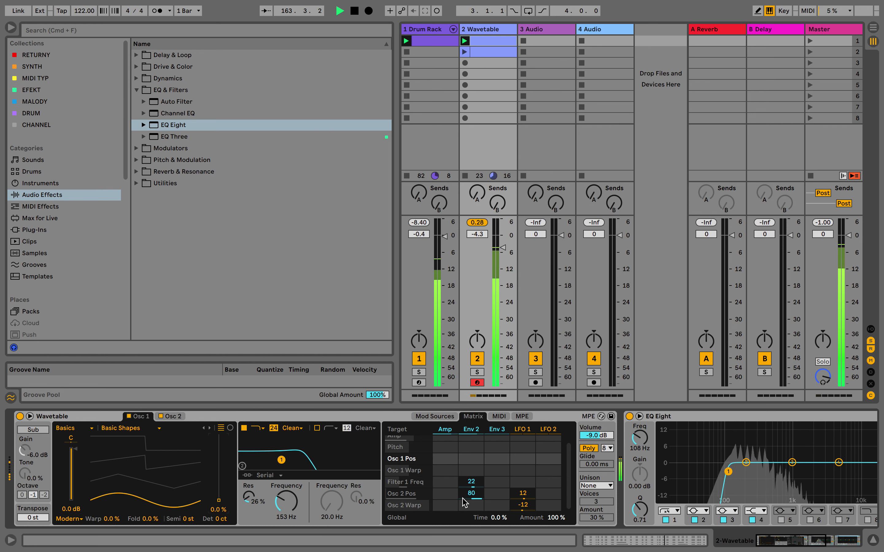
# Modulate oscillator 1's position with Env 2 at 11 and set oscillator 1's warp to 6.2%
pyautogui.click(471, 460)
pyautogui.moveTo(470, 459)
pyautogui.mouseDown()
pyautogui.moveTo(471, 403)
pyautogui.moveTo(470, 459)
pyautogui.mouseUp()
pyautogui.moveTo(111, 520)
pyautogui.mouseDown()
pyautogui.moveTo(110, 544)
pyautogui.moveTo(110, 488)
pyautogui.moveTo(110, 501)
pyautogui.mouseUp()
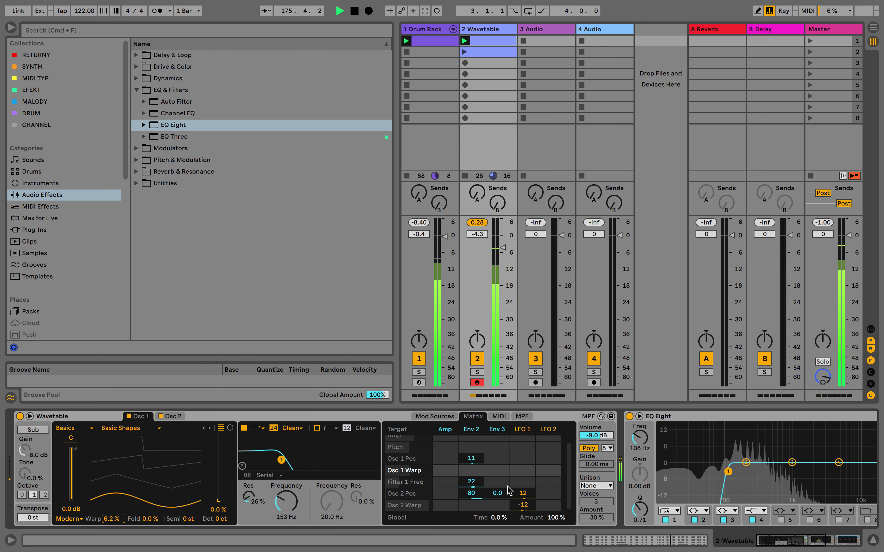
# Modulate oscillator 1's warp with LFO 1, settling on an amount of 11
pyautogui.moveTo(521, 474); pyautogui.dragTo(523, 470)
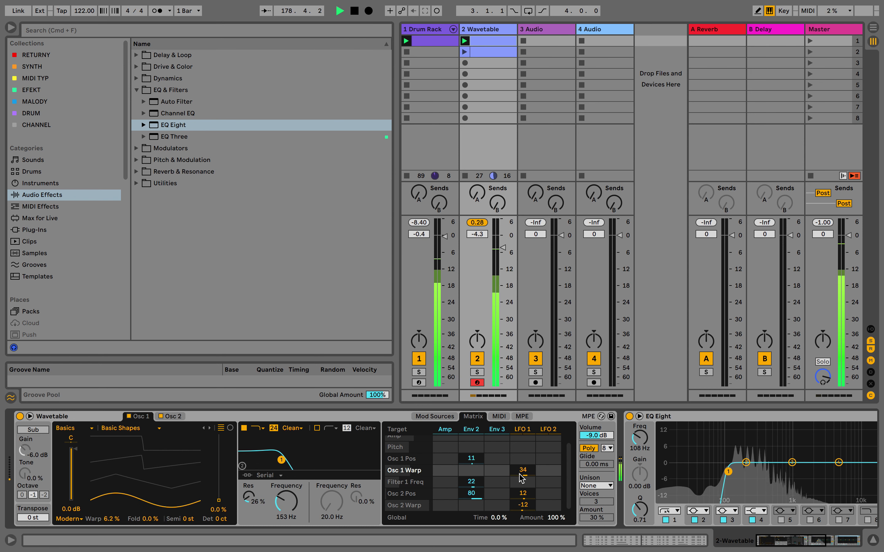
pyautogui.click(448, 417)
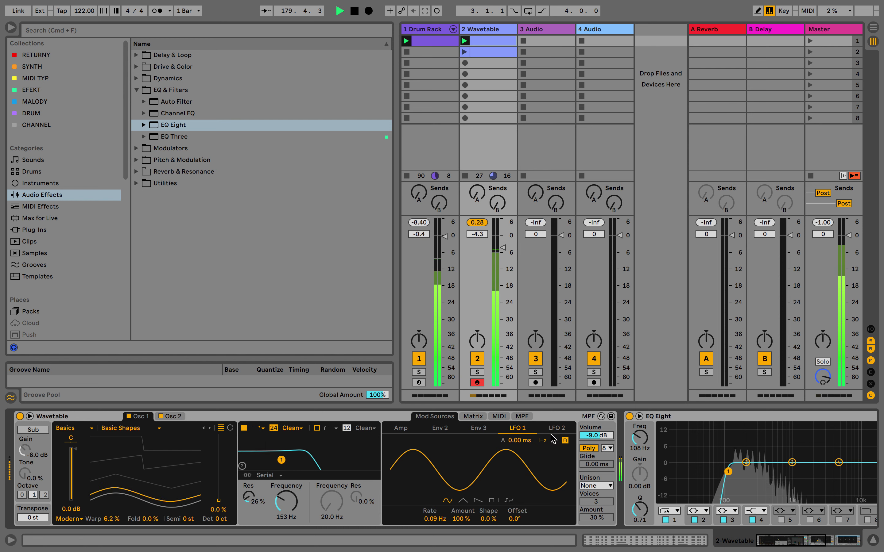
pyautogui.click(474, 418)
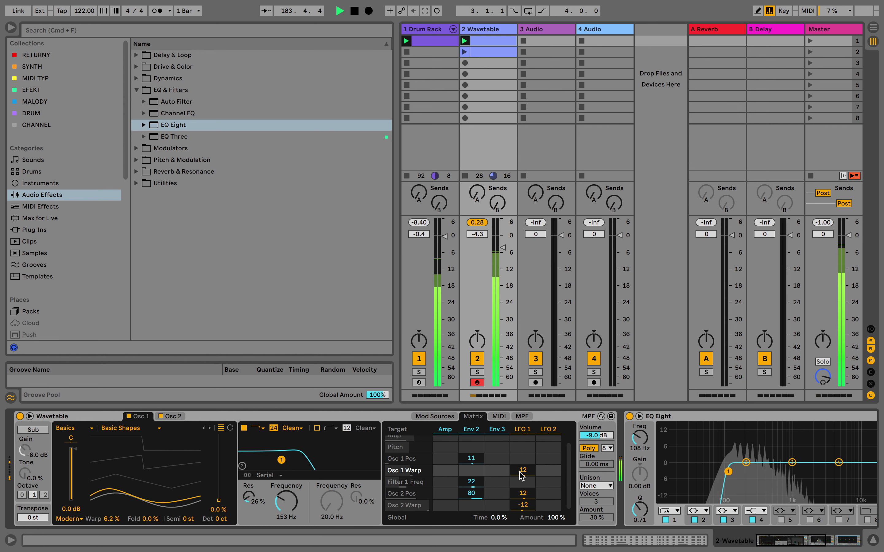
pyautogui.moveTo(519, 471); pyautogui.dragTo(519, 474)
# Lower Wavetable's output volume to -15 dB and raise track 2's volume to -2.4 dB
pyautogui.scroll(1, 521, 475)
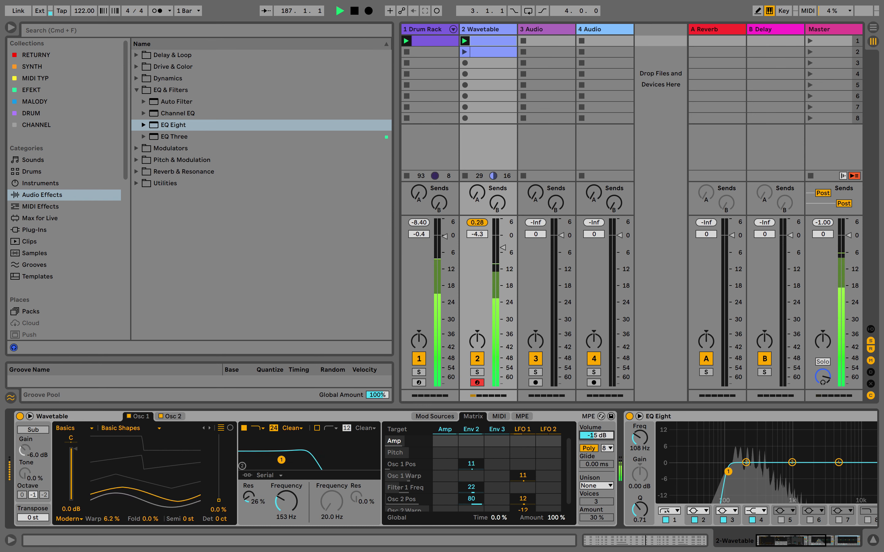
pyautogui.moveTo(503, 248); pyautogui.dragTo(503, 242)
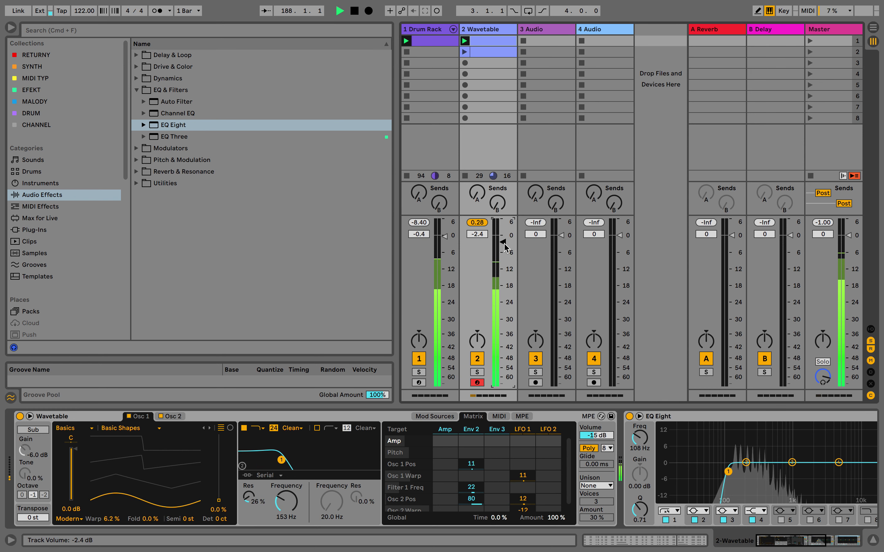
# Boost band 3 of the first EQ Eight by 4.83 dB at 1.63 kHz with a Q of 0.25
pyautogui.hscroll(8, 678, 468)
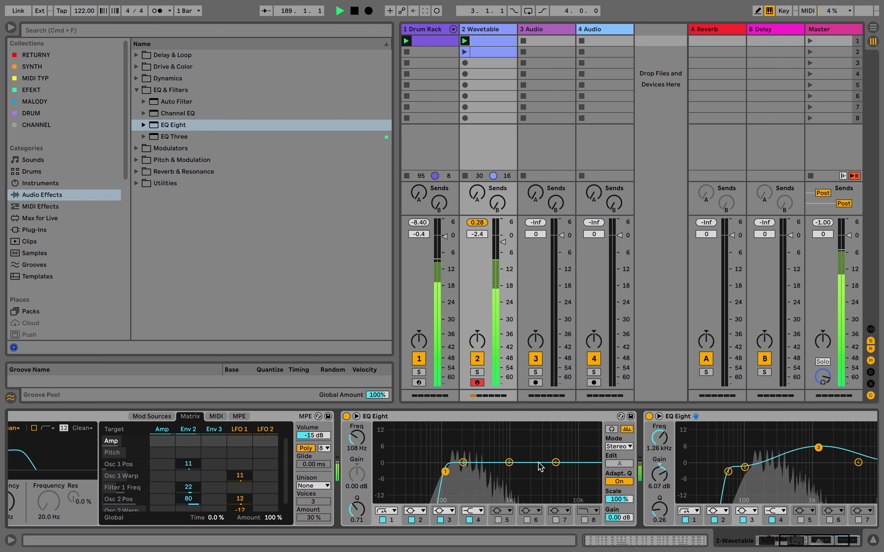
pyautogui.moveTo(509, 463); pyautogui.dragTo(523, 454)
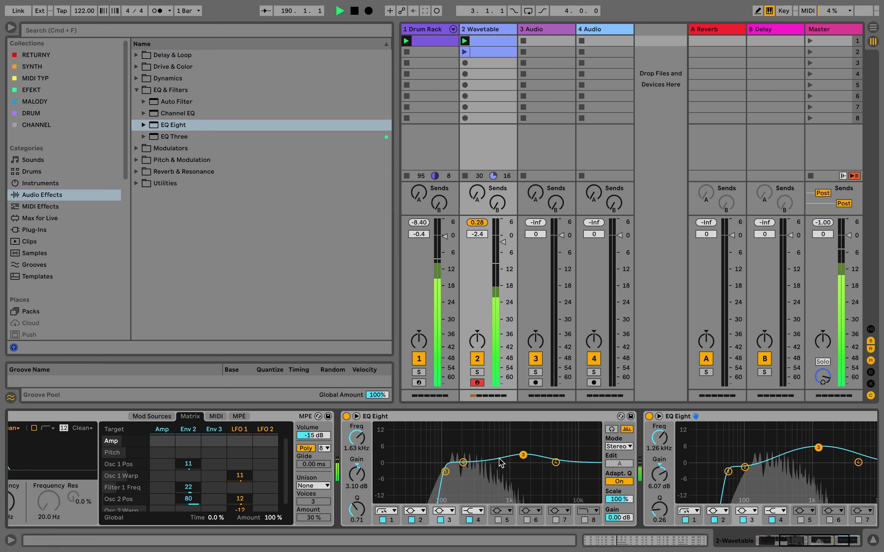
pyautogui.moveTo(357, 510); pyautogui.dragTo(357, 532)
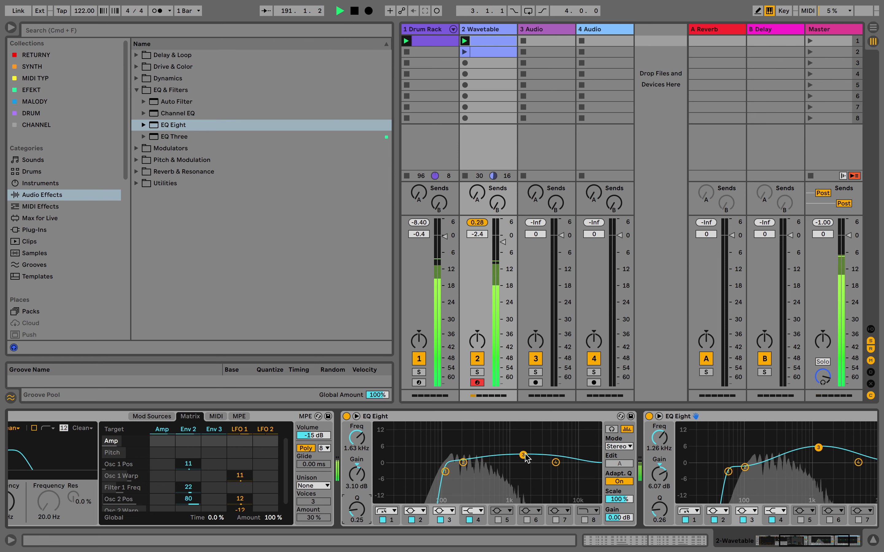
pyautogui.moveTo(523, 455); pyautogui.dragTo(523, 450)
# Adjust Env 2's modulation amount on filter 1's frequency in Wavetable
pyautogui.hscroll(-10, 523, 452)
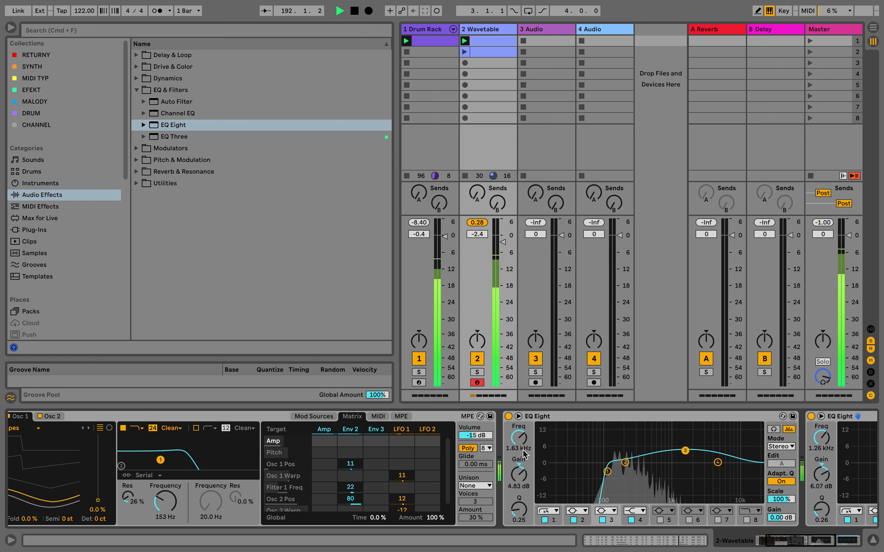
pyautogui.click(298, 508)
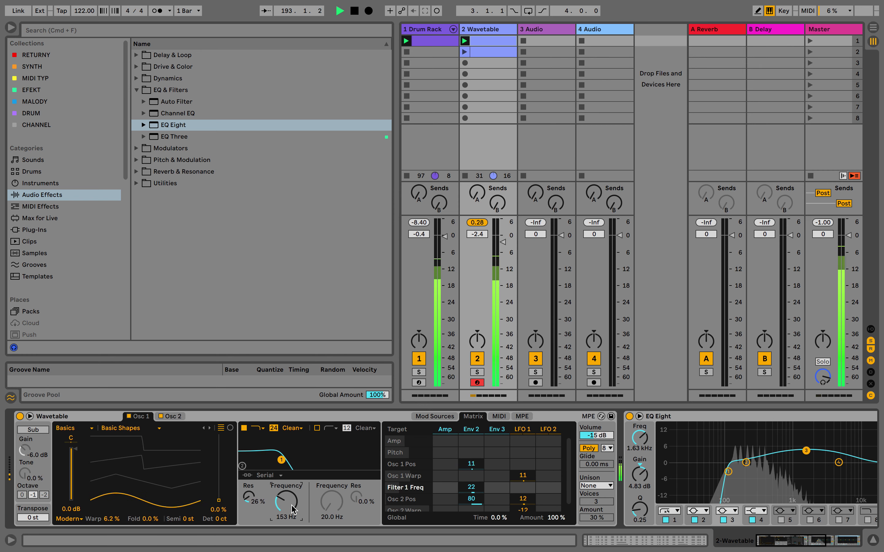
pyautogui.moveTo(472, 487); pyautogui.dragTo(473, 491)
# Try a release of 5.57 s on Wavetable's Amp envelope, and shorten it to a very short release
pyautogui.click(434, 417)
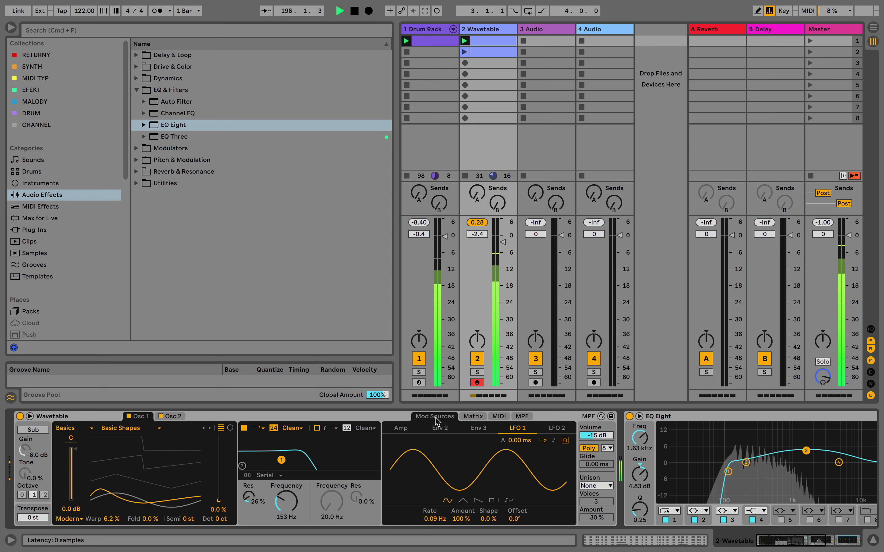
pyautogui.click(402, 430)
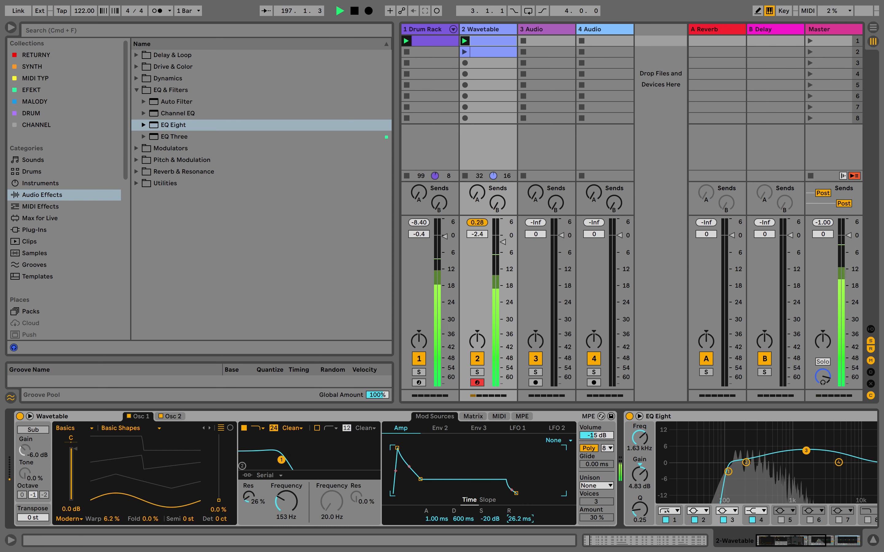
pyautogui.moveTo(519, 519); pyautogui.dragTo(519, 517)
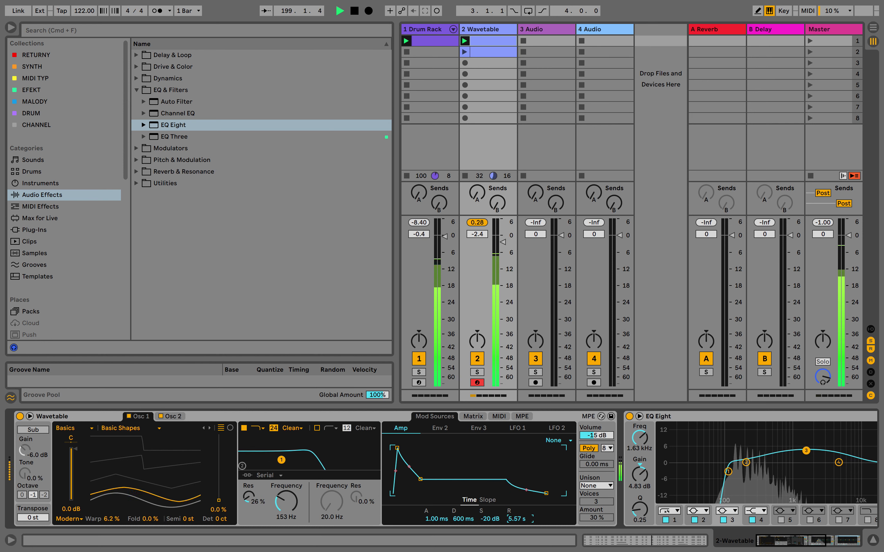
pyautogui.moveTo(515, 519); pyautogui.dragTo(515, 515)
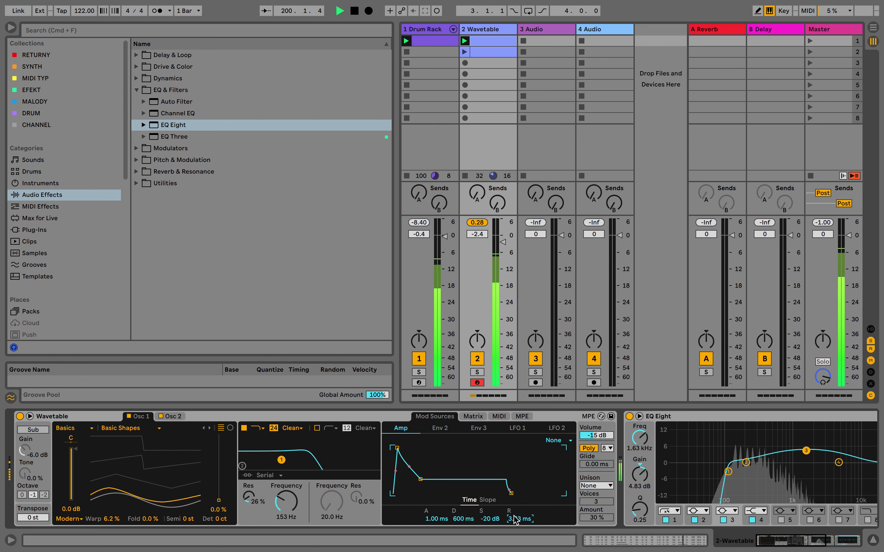
# Add a Compressor from the Dynamics effects after the second EQ Eight on the Wavetable track
pyautogui.click(478, 223)
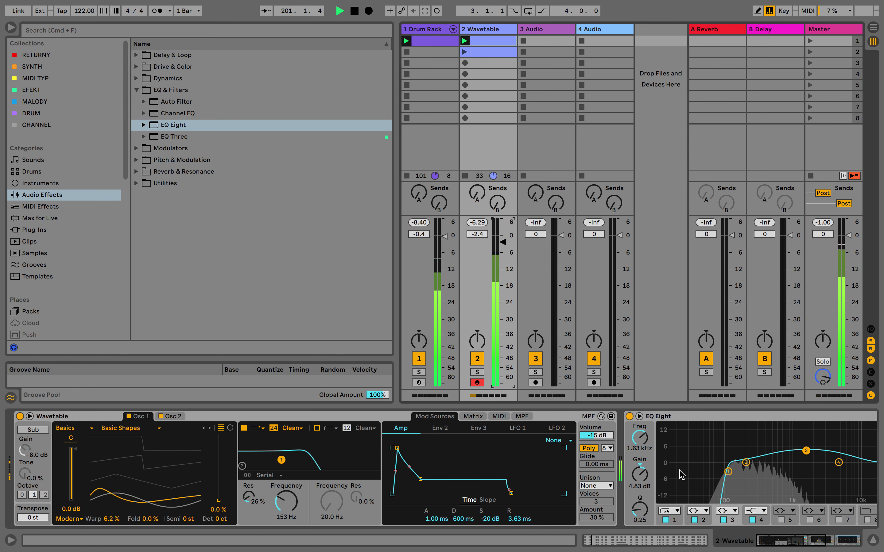
pyautogui.hscroll(10, 682, 475)
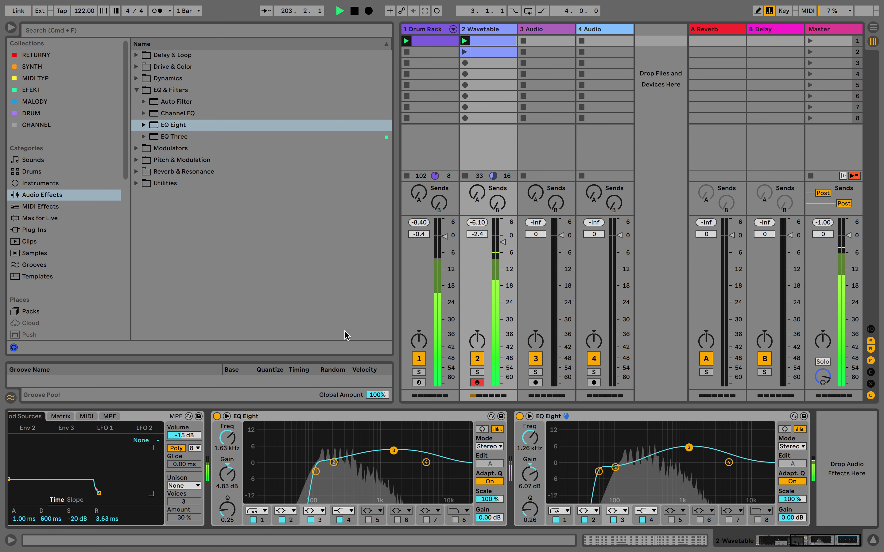
pyautogui.click(136, 89)
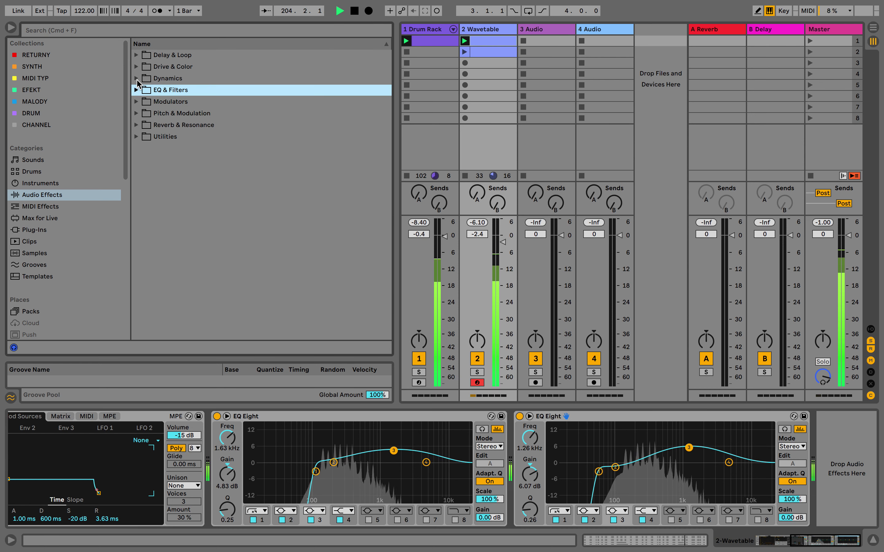
pyautogui.click(136, 79)
pyautogui.moveTo(176, 101); pyautogui.dragTo(836, 442)
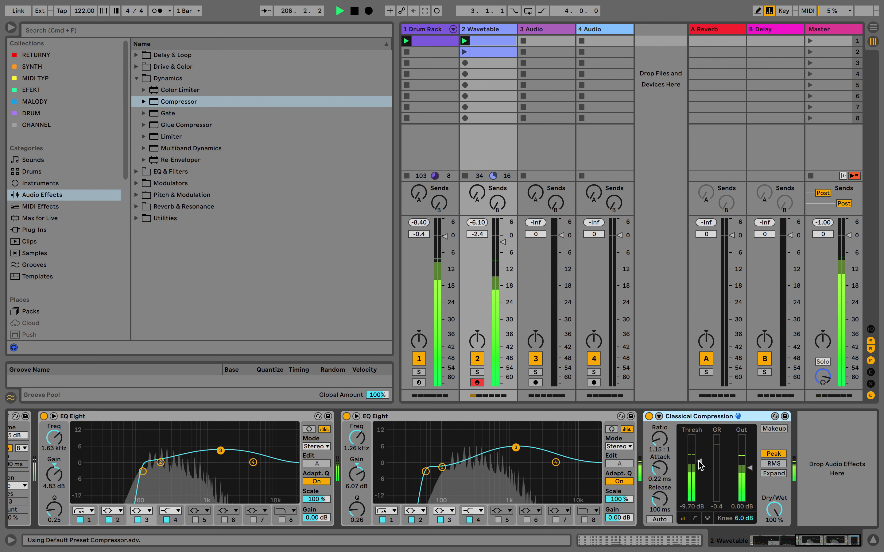
# Set the Compressor to RMS with ratio 1.20:1, attack 58.9 ms, release 807 ms, threshold -17.9 dB and knee 12 dB
pyautogui.moveTo(666, 432)
pyautogui.mouseDown()
pyautogui.moveTo(666, 423)
pyautogui.moveTo(664, 439)
pyautogui.moveTo(664, 424)
pyautogui.mouseUp()
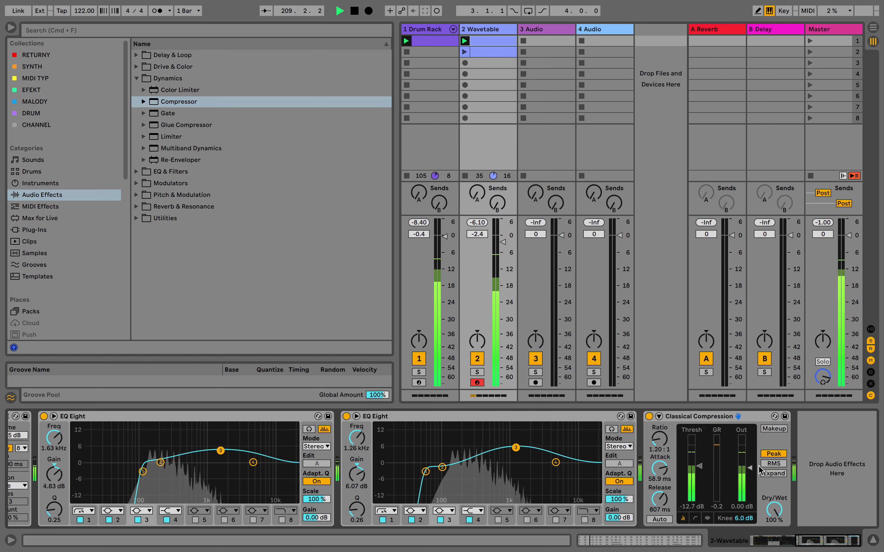
pyautogui.click(774, 463)
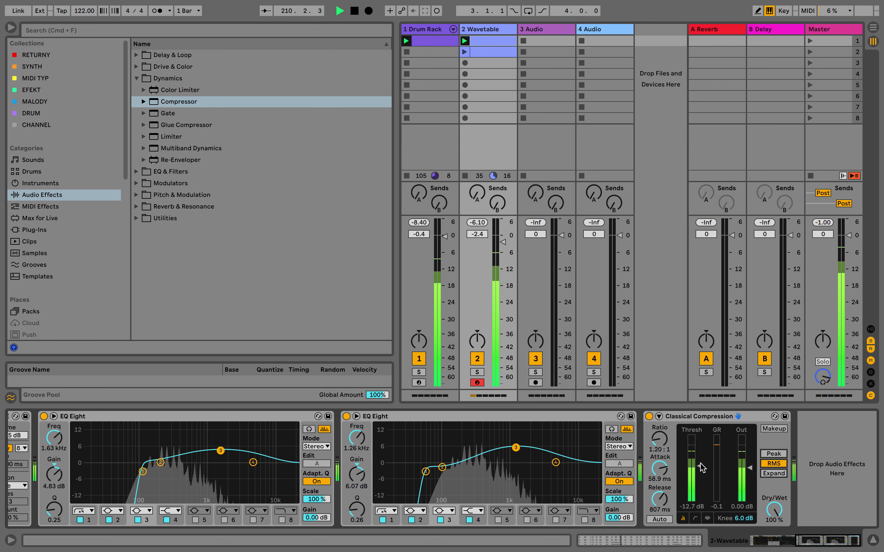
pyautogui.moveTo(702, 468); pyautogui.dragTo(702, 471)
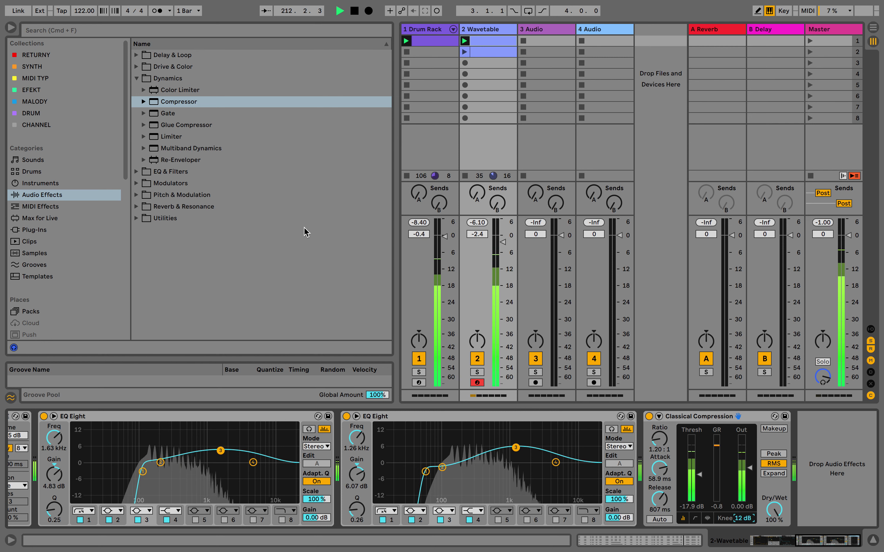
# Add a Delay after the Compressor with 17% dry/wet, a left offset of -1.6% and a right offset of 2.6%
pyautogui.click(136, 78)
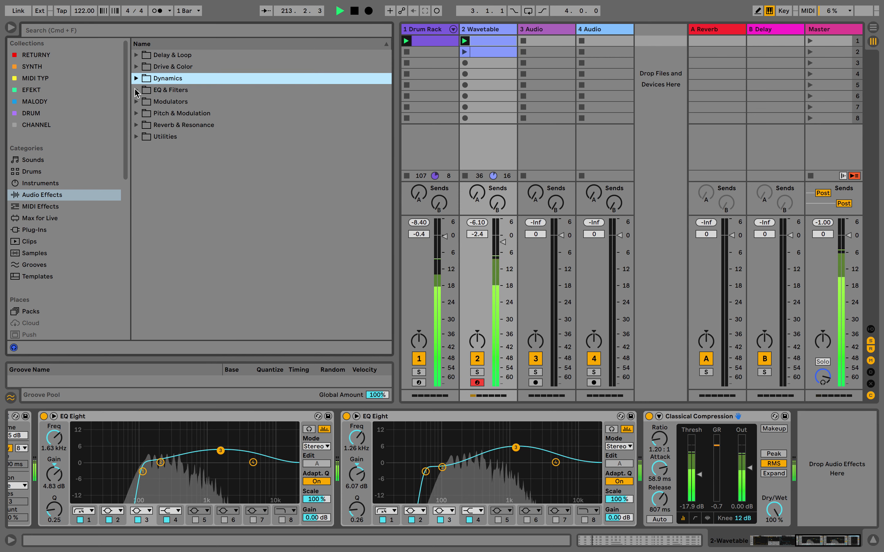
pyautogui.click(136, 67)
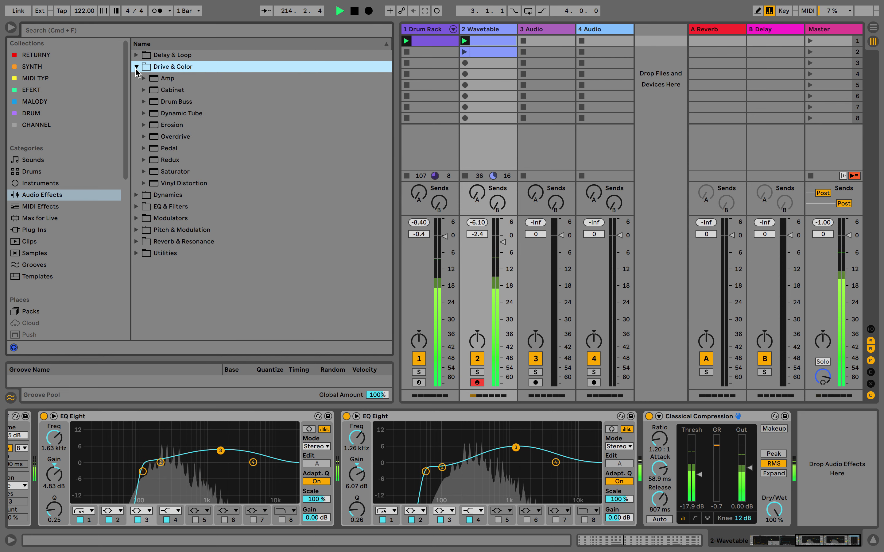
pyautogui.click(137, 55)
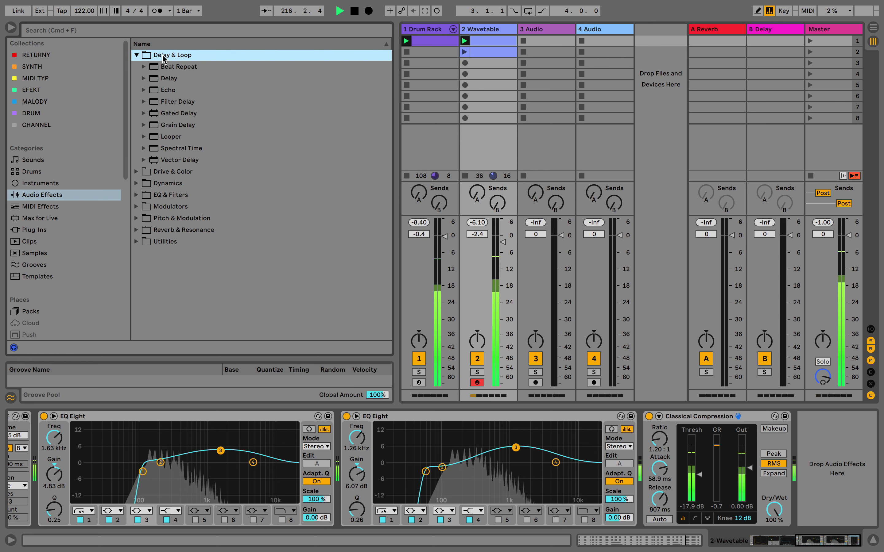
pyautogui.click(166, 78)
pyautogui.moveTo(797, 391); pyautogui.dragTo(833, 471)
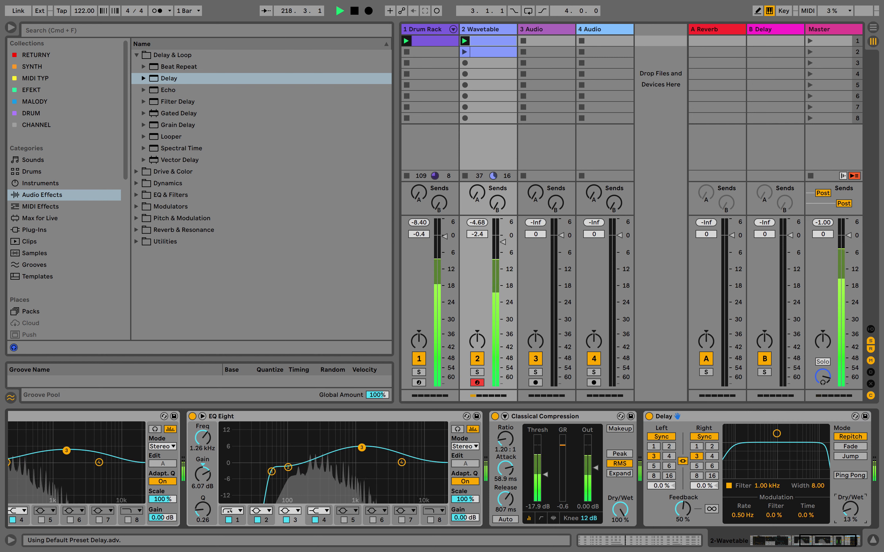
pyautogui.moveTo(704, 485); pyautogui.dragTo(667, 491)
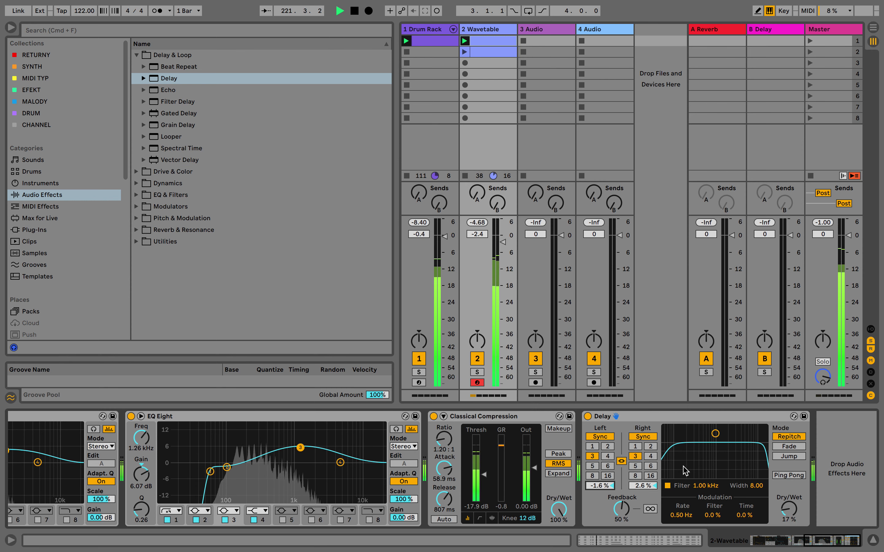
# Duplicate the Delay and give the copy Ping Pong, filter 3.38 kHz, width 3.52, 22% dry/wet, and left and right offsets of 3.1% and -1.0%
pyautogui.click(673, 420)
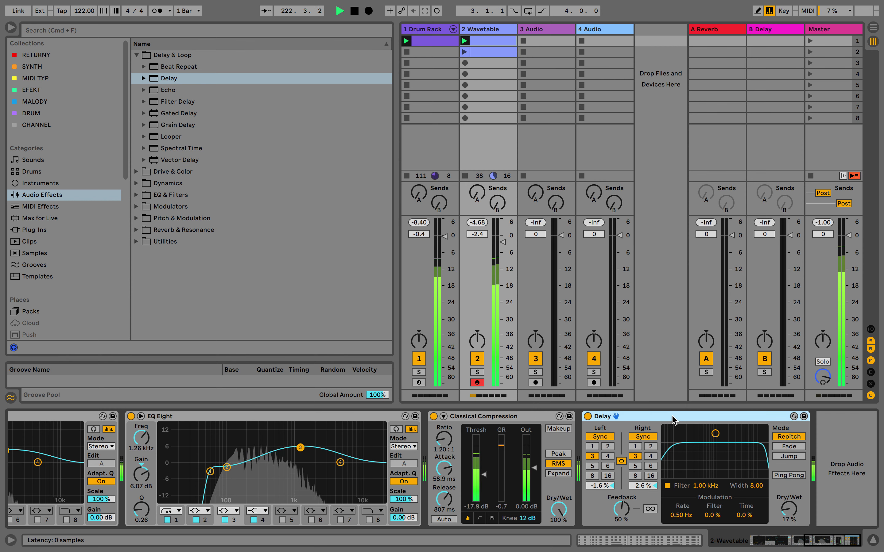
pyautogui.press('super+d')
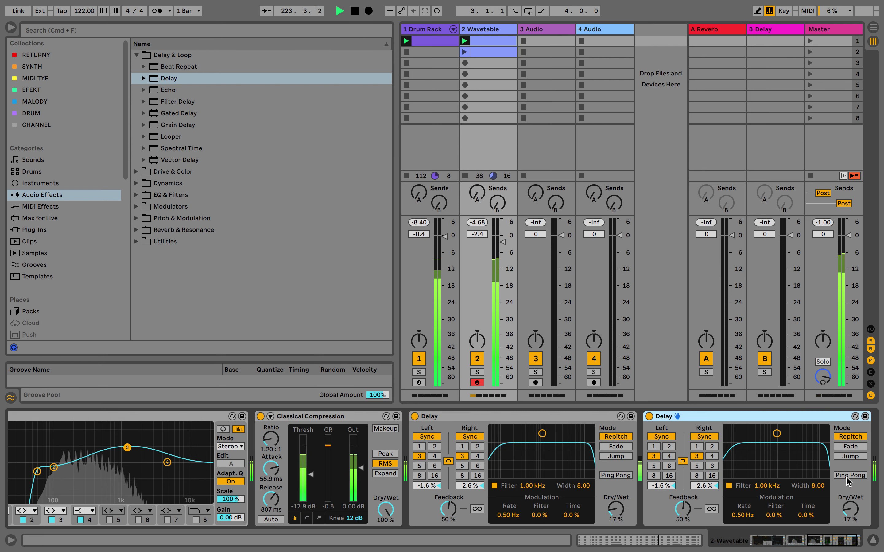
pyautogui.click(847, 475)
pyautogui.moveTo(776, 434); pyautogui.dragTo(798, 460)
pyautogui.moveTo(849, 509); pyautogui.dragTo(849, 504)
pyautogui.moveTo(704, 486); pyautogui.dragTo(661, 470)
pyautogui.hscroll(3, 661, 486)
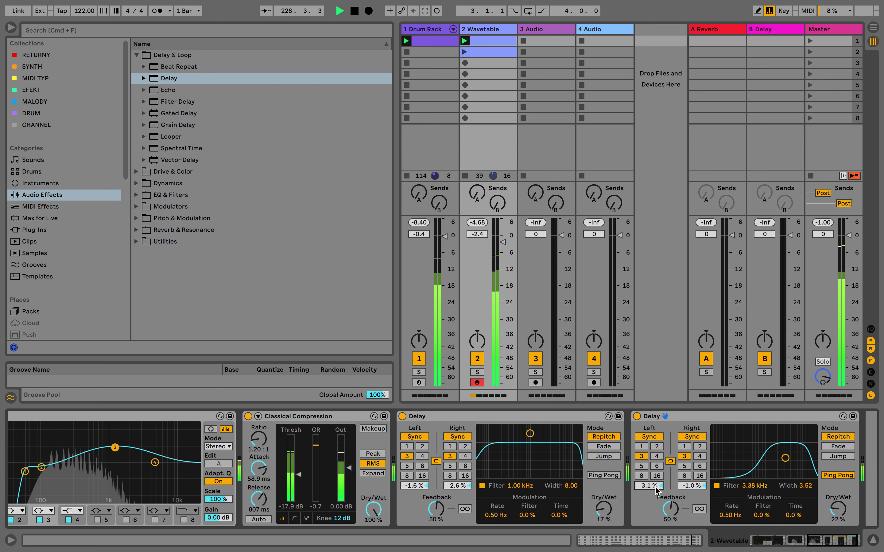
# Add a Reverb from the Reverb & Resonance effects after the second Delay
pyautogui.click(136, 55)
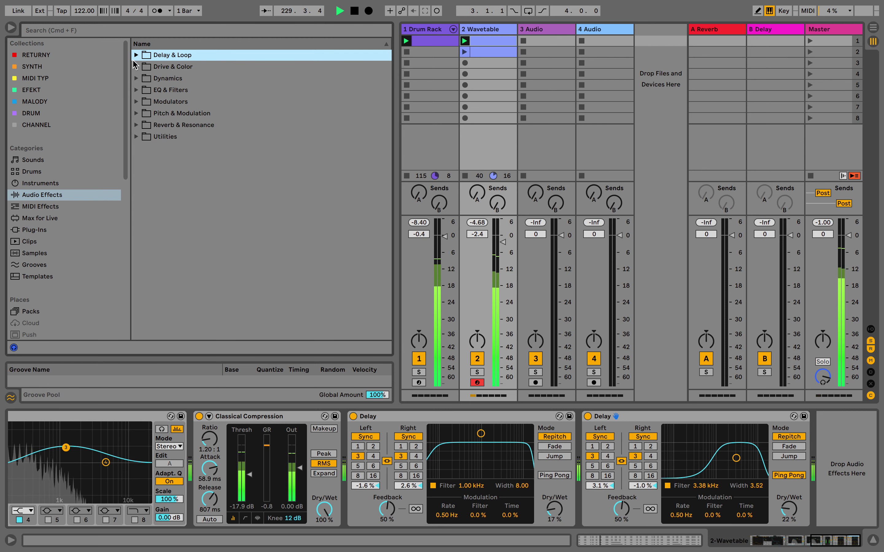
pyautogui.click(136, 125)
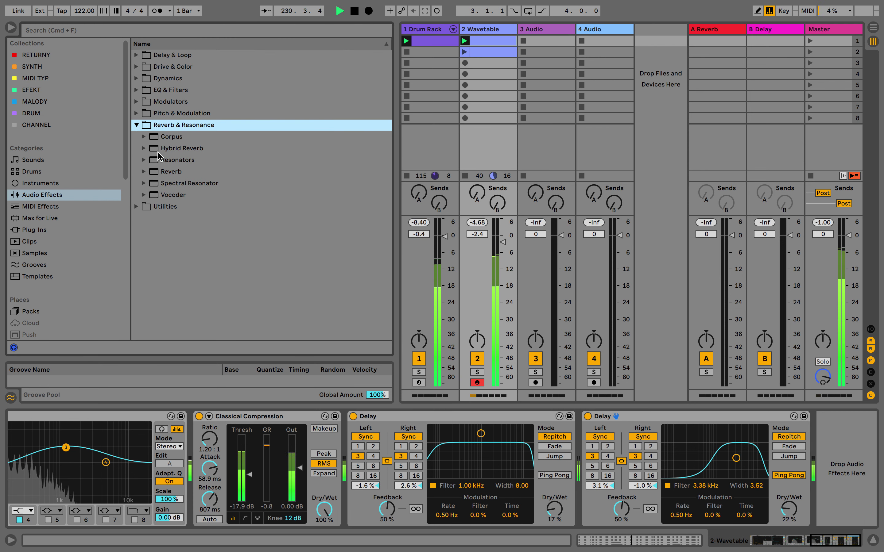
pyautogui.moveTo(170, 172); pyautogui.dragTo(859, 444)
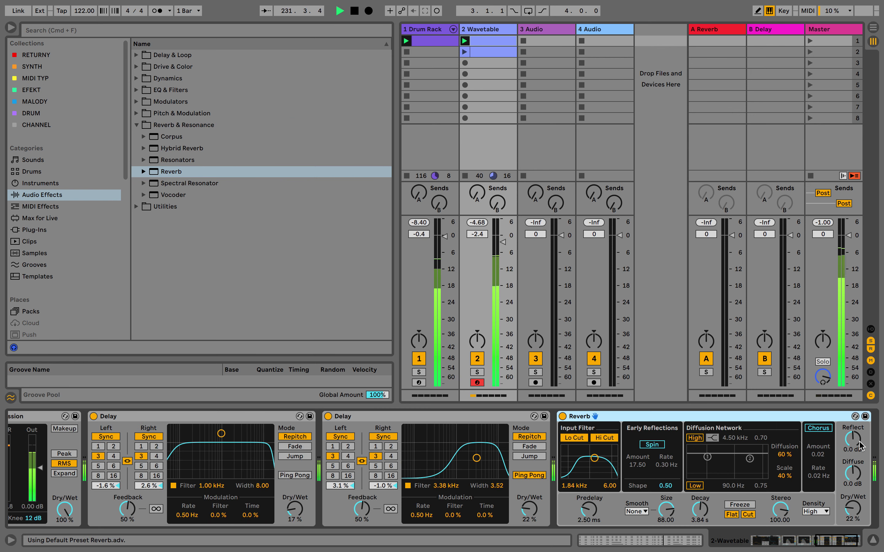
pyautogui.hscroll(3, 747, 451)
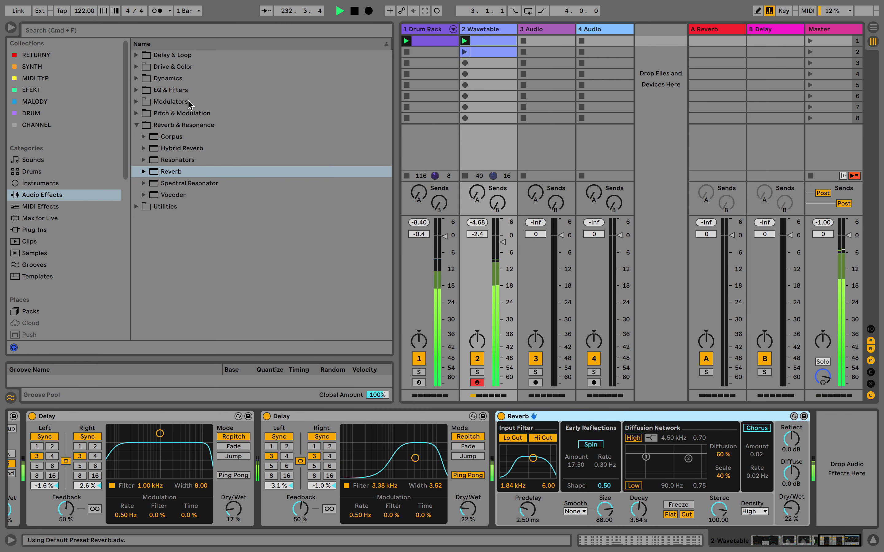
# Add the Tape MELLO-FI plug-in from the EFEKT collection after the Reverb
pyautogui.click(137, 125)
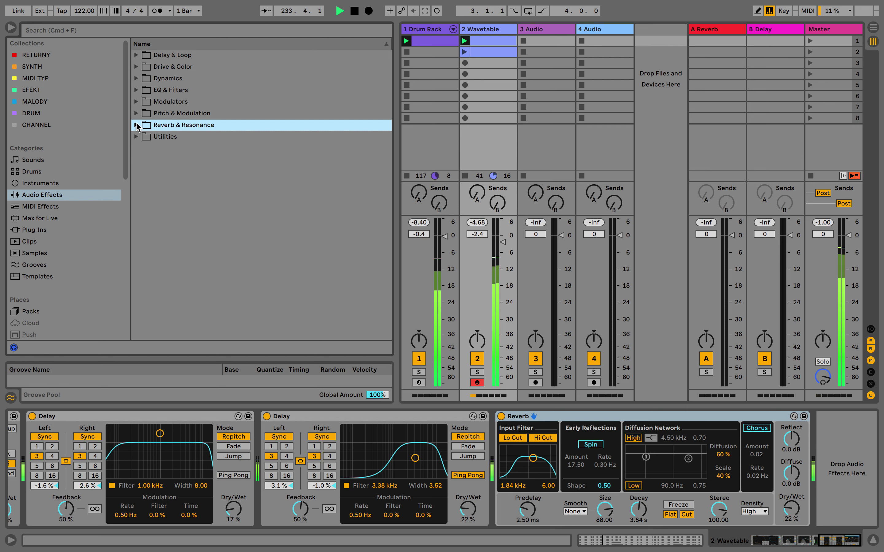
pyautogui.click(39, 90)
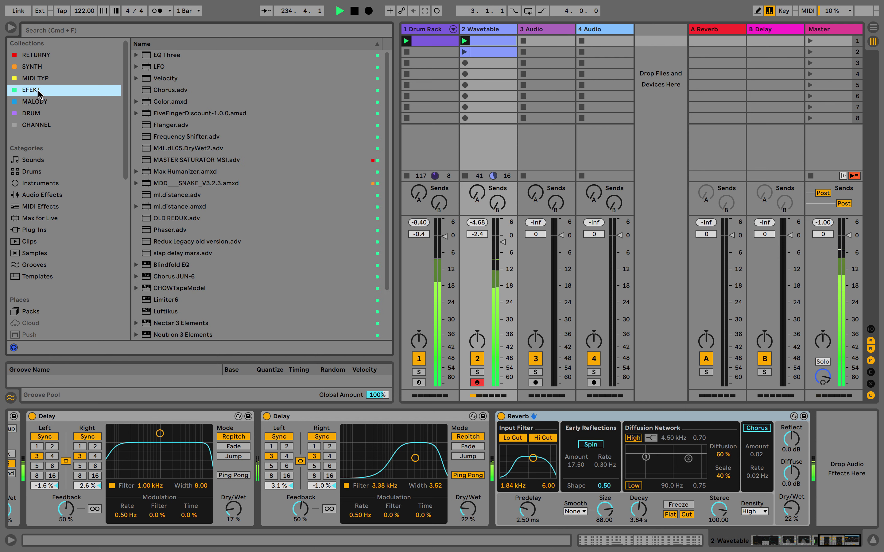
pyautogui.scroll(-4, 244, 215)
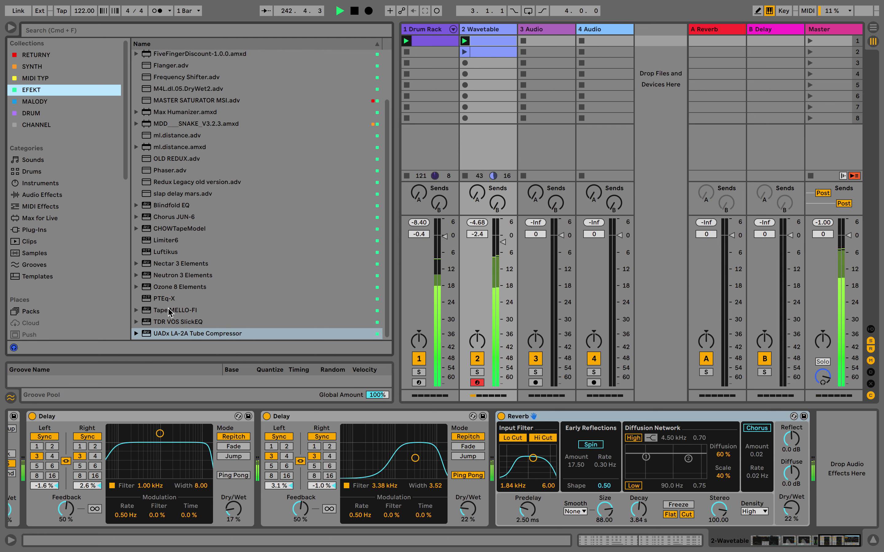
pyautogui.moveTo(169, 311); pyautogui.dragTo(862, 443)
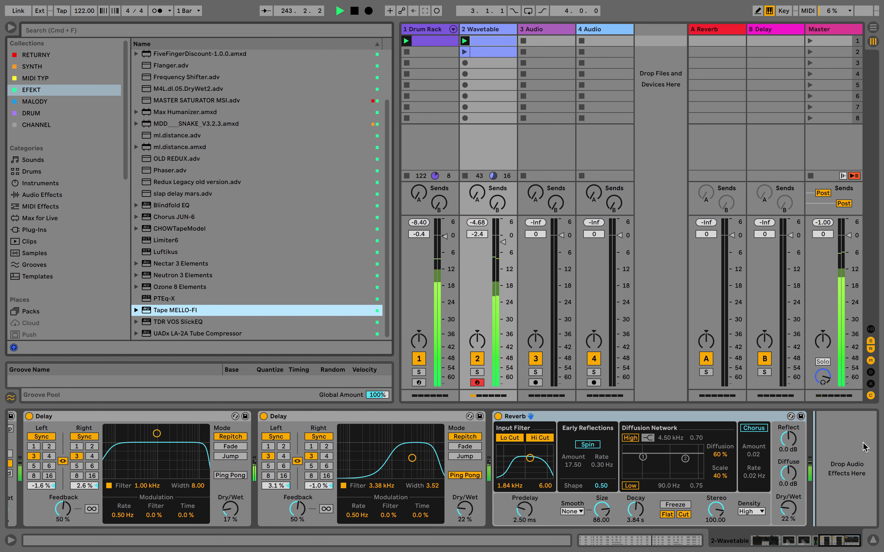
pyautogui.moveTo(864, 446); pyautogui.dragTo(864, 446)
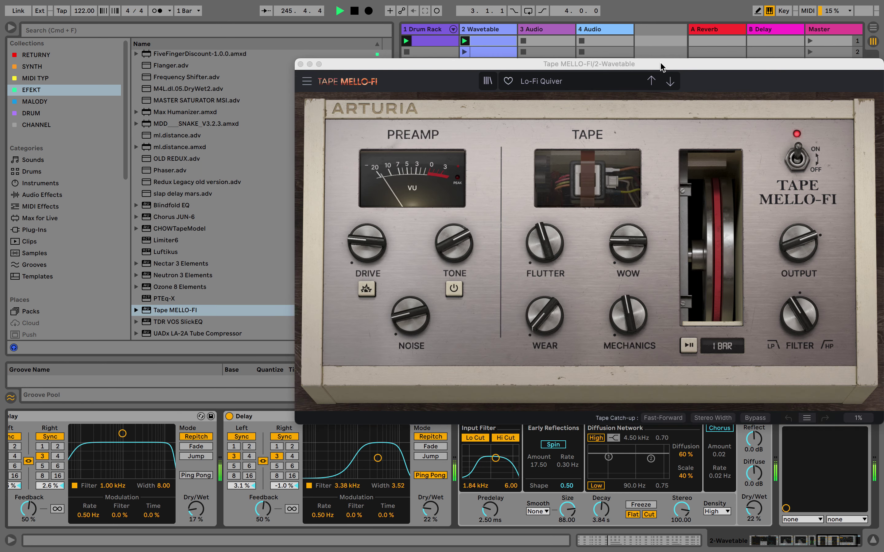
# Step through Tape MELLO-FI's presets past Rhodes Warmer and Warm Fuzz, choose Subtle Width and close the plug-in window
pyautogui.click(670, 83)
pyautogui.click(670, 83)
pyautogui.click(670, 84)
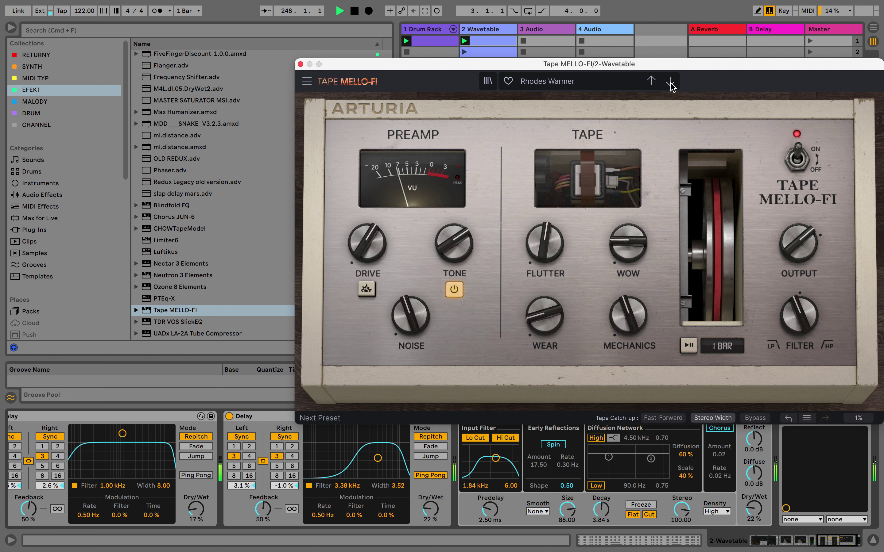
pyautogui.click(670, 84)
pyautogui.click(670, 84)
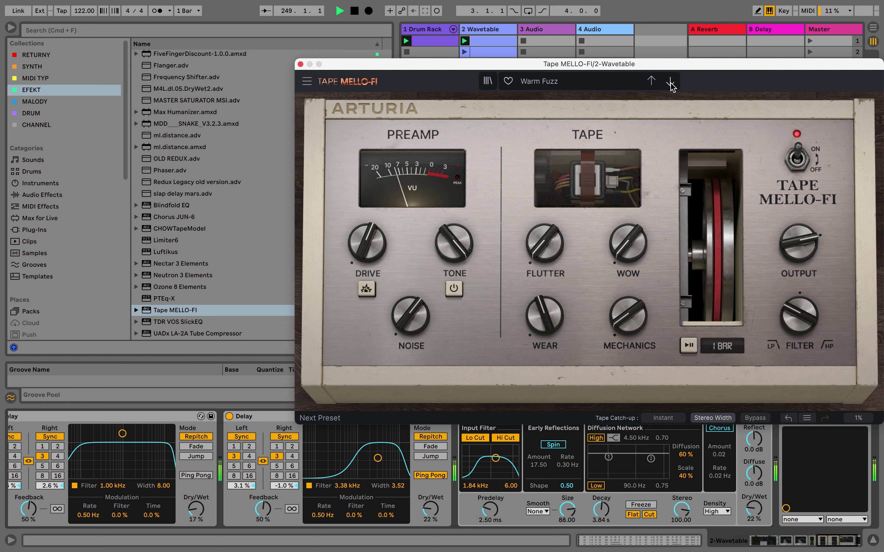
pyautogui.click(653, 82)
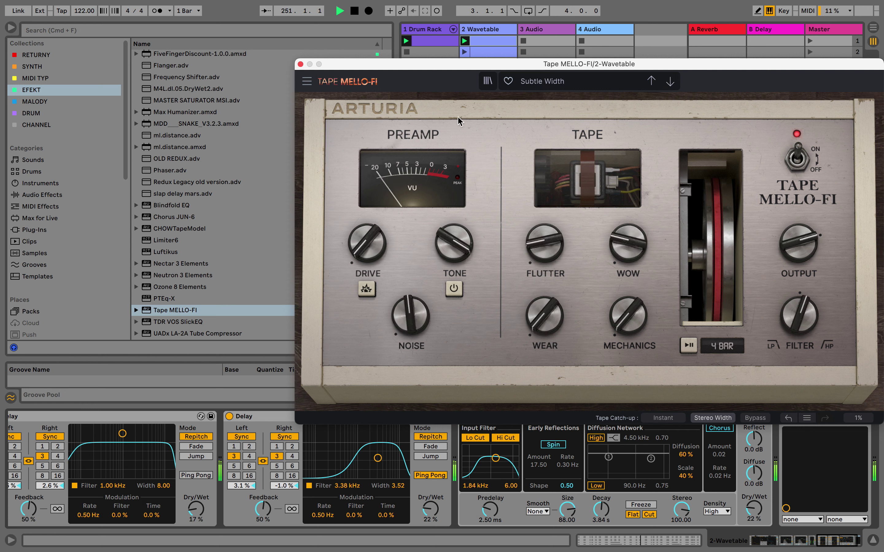
pyautogui.click(302, 65)
pyautogui.hscroll(3, 711, 487)
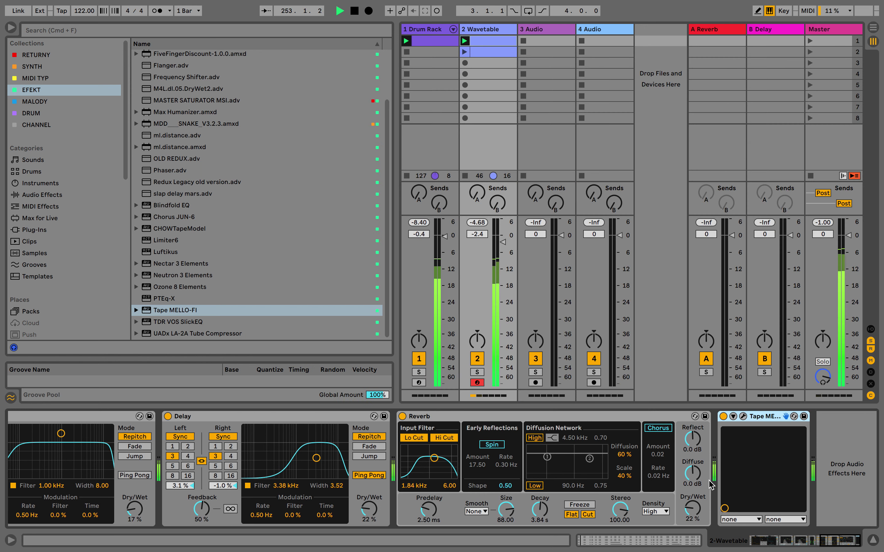
# Reopen Tape MELLO-FI, switch on its Tone section, adjust the tone and set Drive to 40.4%
pyautogui.click(742, 416)
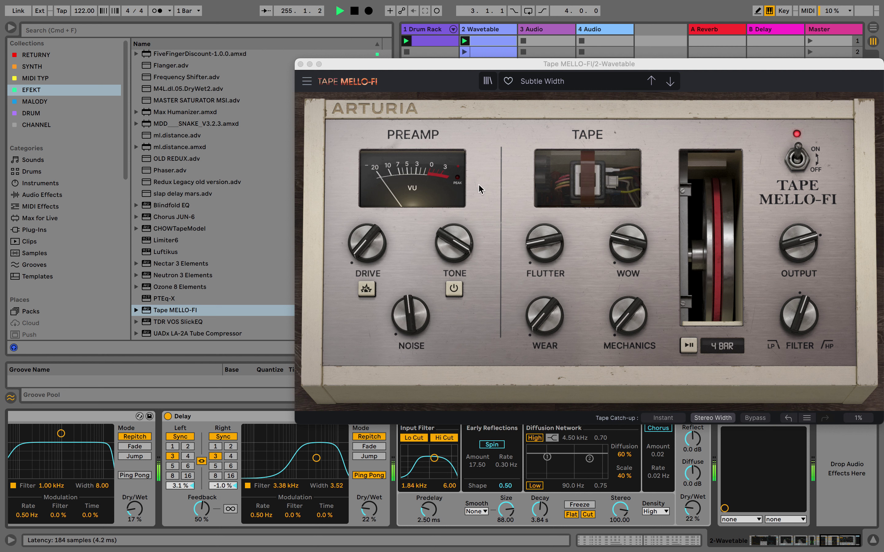
pyautogui.click(453, 289)
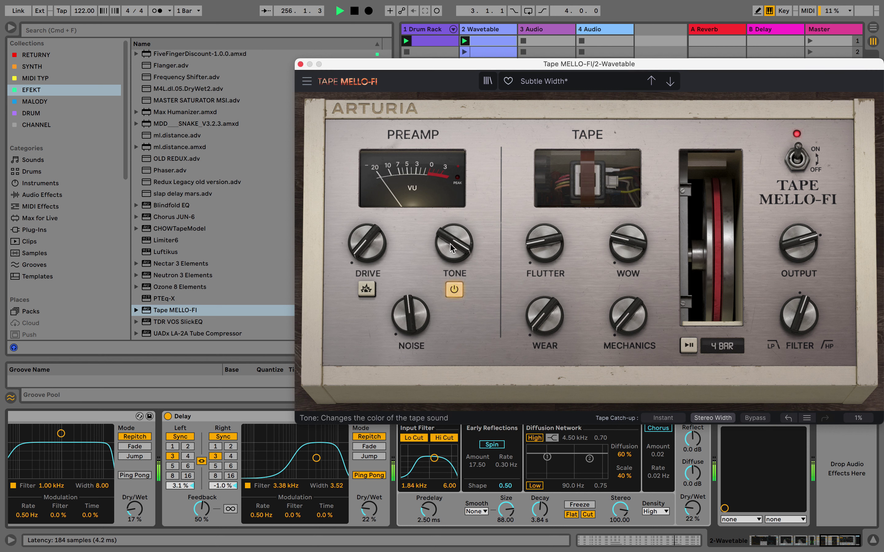
pyautogui.moveTo(454, 243); pyautogui.dragTo(454, 238)
pyautogui.moveTo(367, 243); pyautogui.dragTo(367, 220)
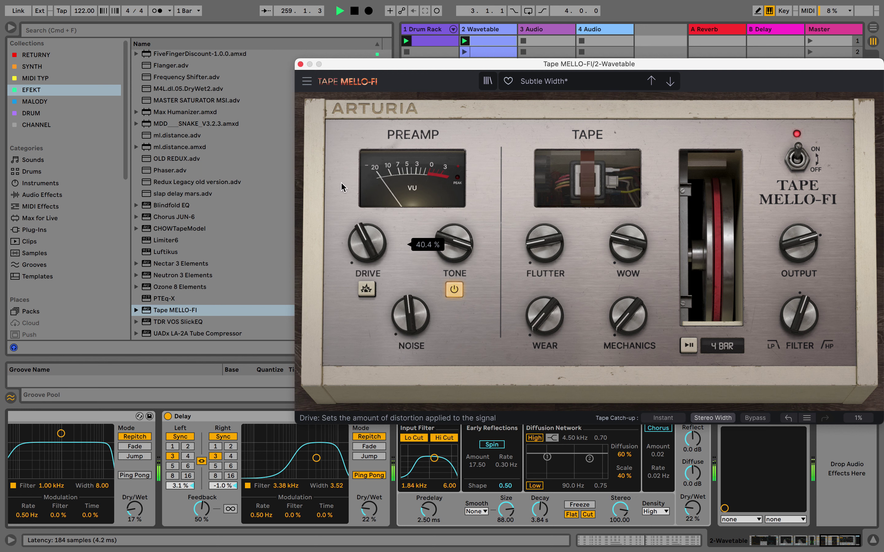
pyautogui.click(300, 64)
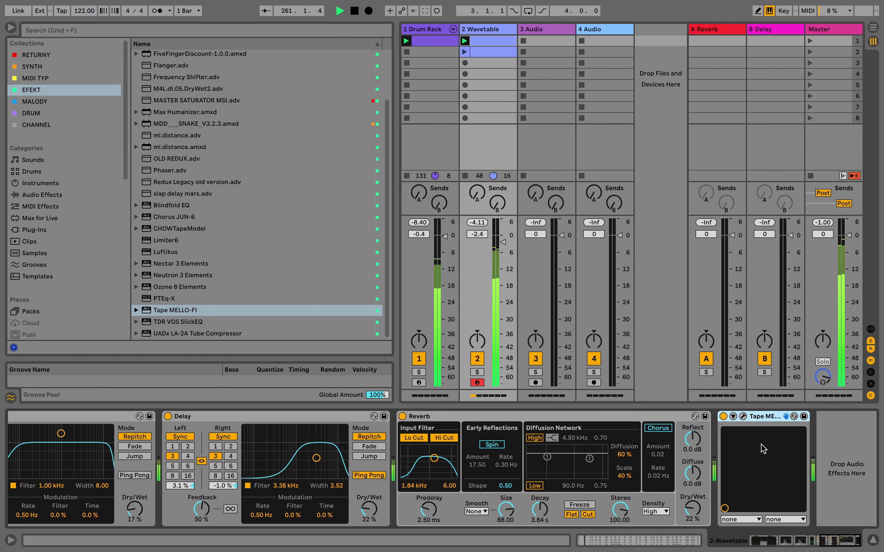
# Add the UADx LA-2A Tube Compressor after Tape MELLO-FI and raise its Peak Reduction and Gain to about 45 each
pyautogui.moveTo(172, 334); pyautogui.dragTo(850, 451)
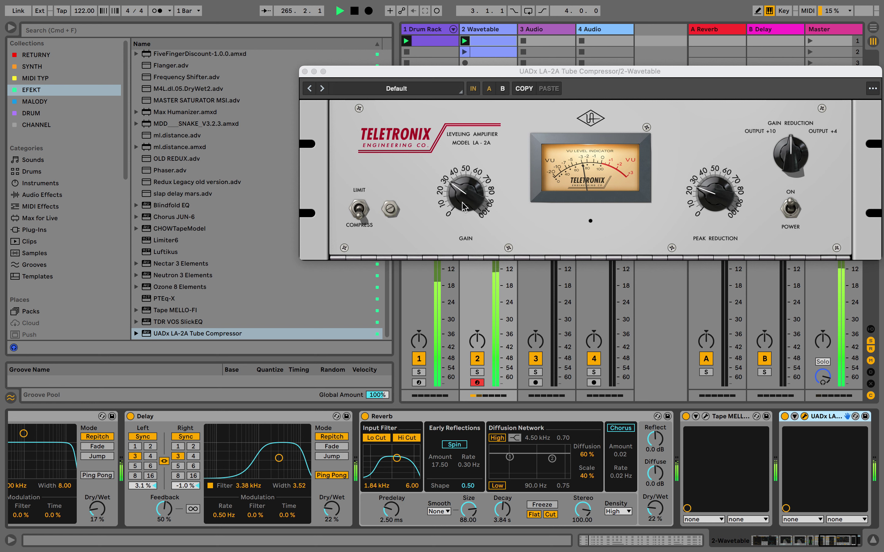
pyautogui.moveTo(708, 209); pyautogui.dragTo(710, 192)
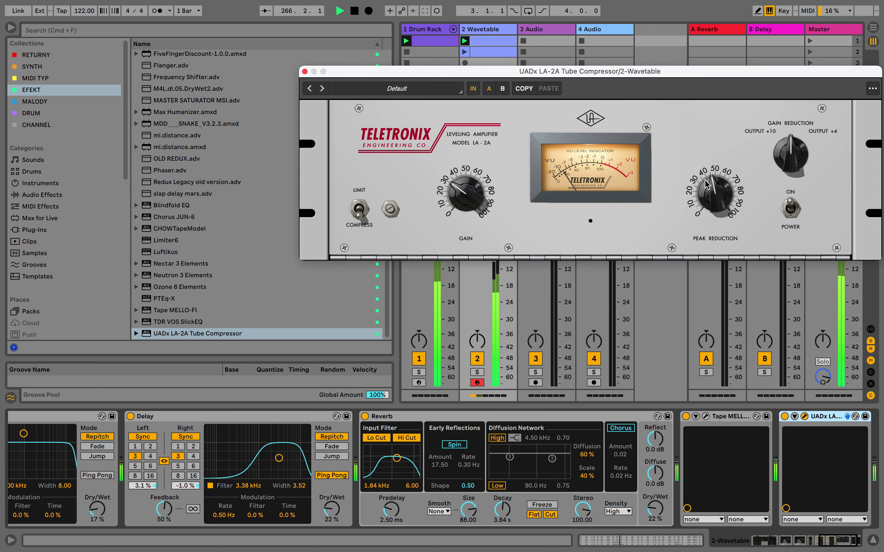
pyautogui.moveTo(465, 197); pyautogui.dragTo(462, 186)
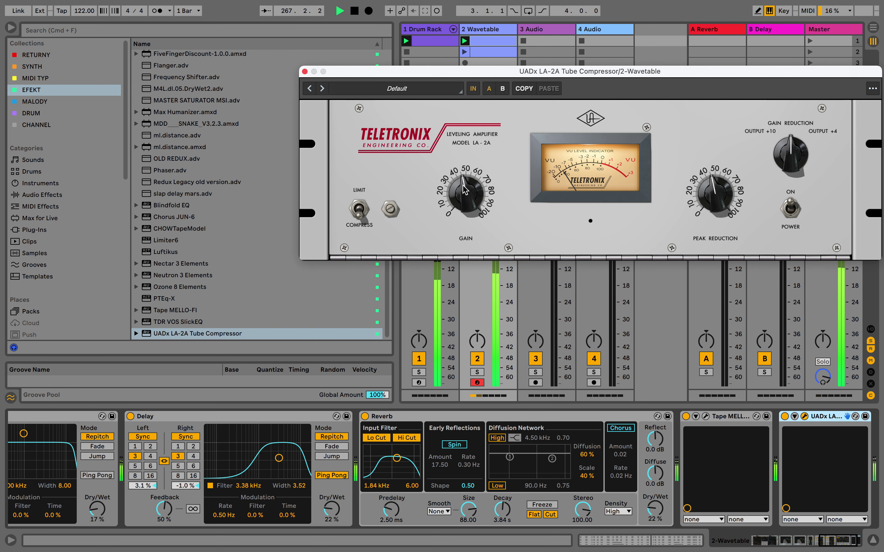
# Close the LA-2A window and lower the Wavetable track's volume to -4.0 dB
pyautogui.click(305, 71)
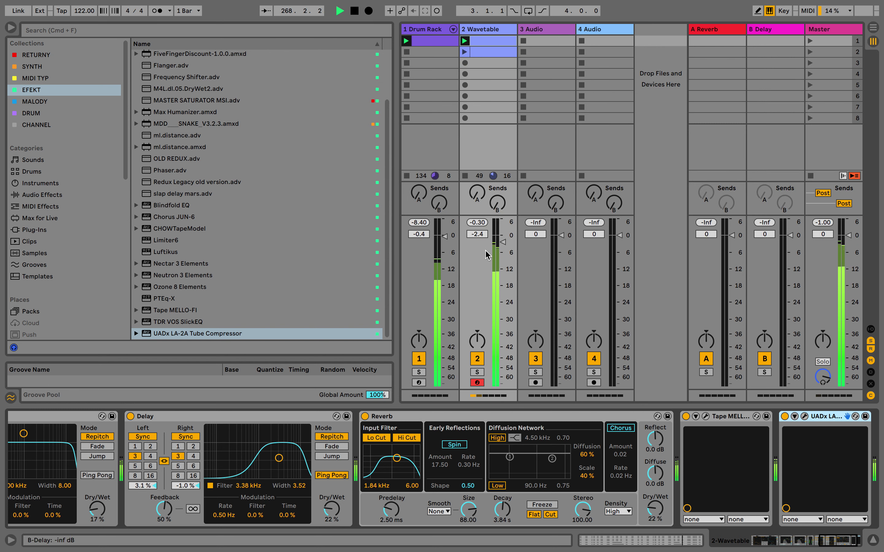
pyautogui.hscroll(3, 562, 450)
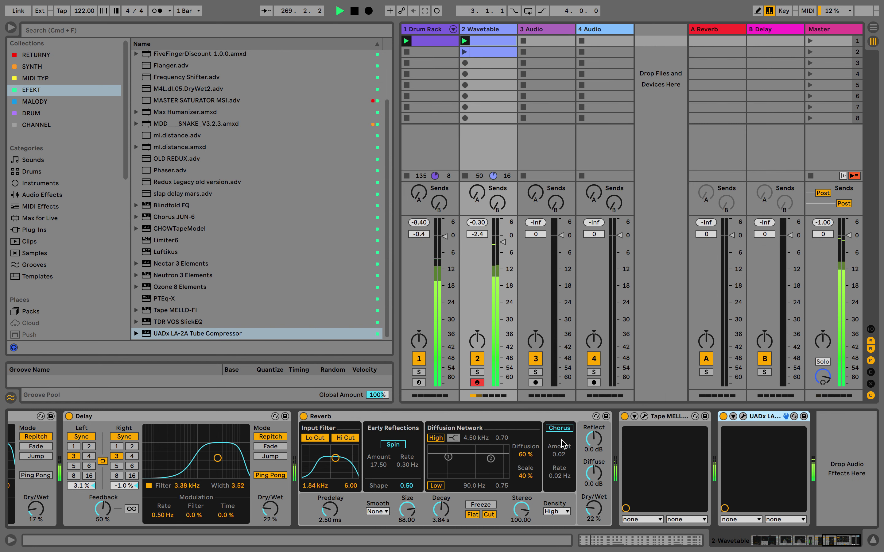
pyautogui.moveTo(504, 249); pyautogui.dragTo(505, 251)
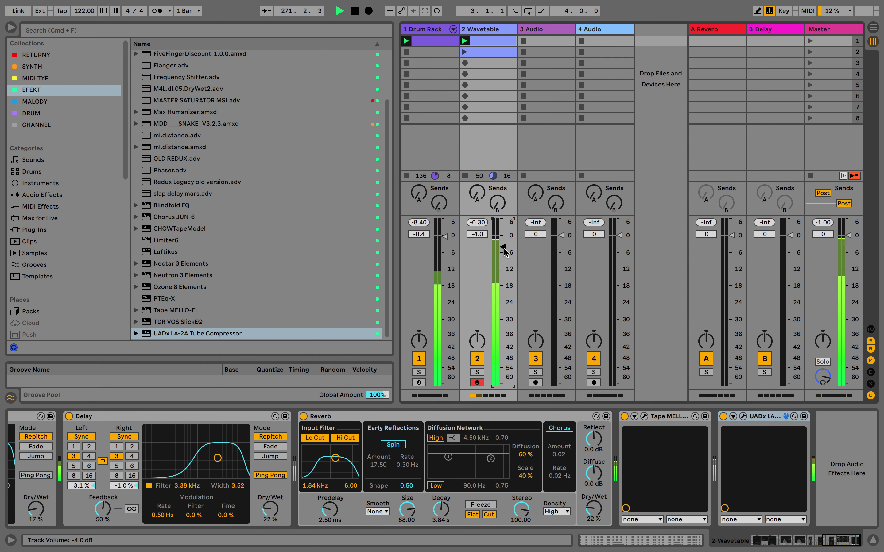
# Add EQ Three after the LA-2A, with GainLow at -inf dB and FreqLow at 139 Hz
pyautogui.click(54, 196)
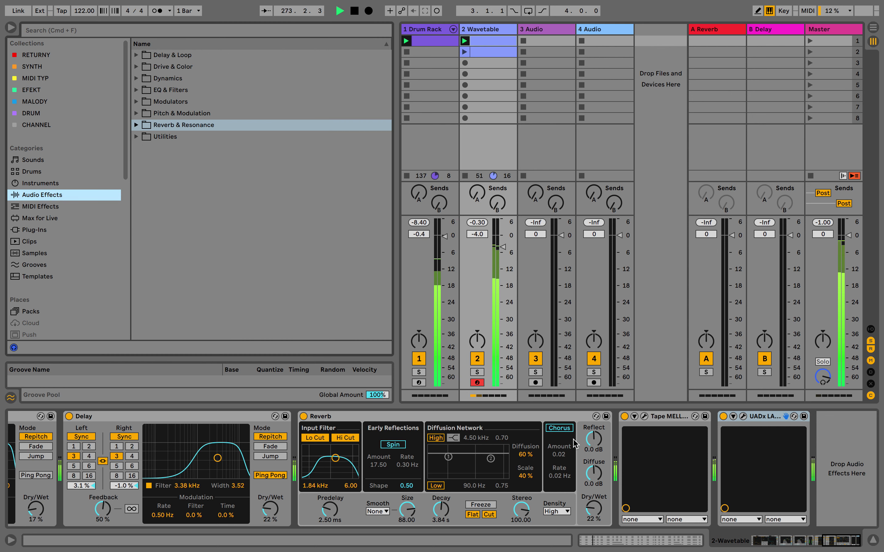
pyautogui.click(136, 89)
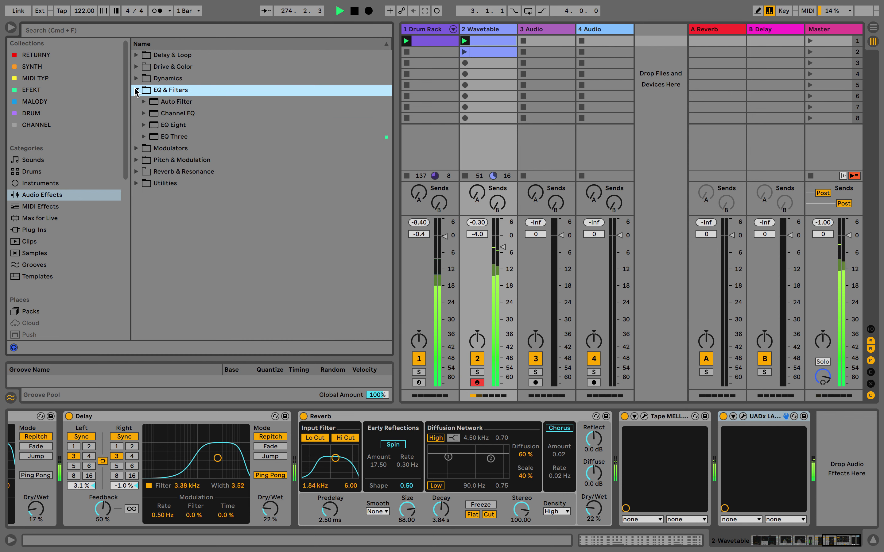
pyautogui.moveTo(175, 137); pyautogui.dragTo(859, 483)
pyautogui.moveTo(790, 461); pyautogui.dragTo(797, 546)
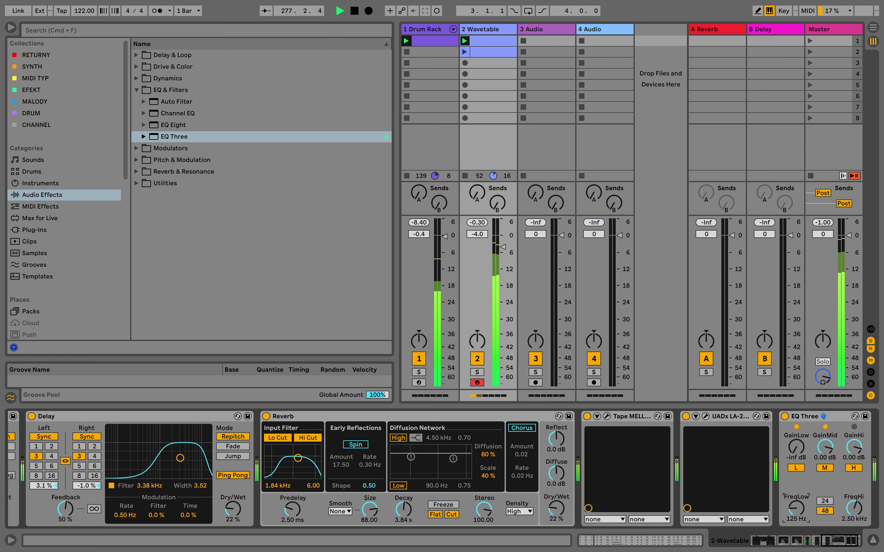
pyautogui.hscroll(3, 796, 485)
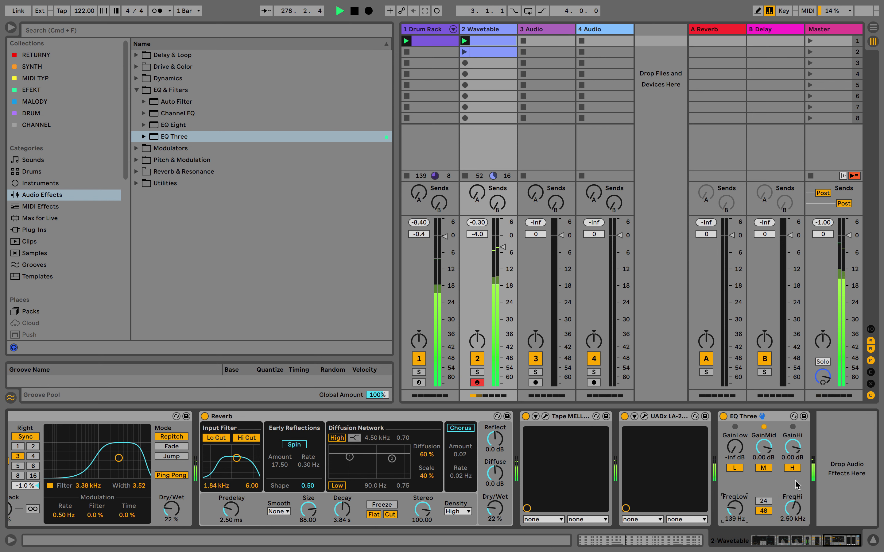
# Open the first Wavetable clip and review its chord notes across all four bars
pyautogui.click(487, 33)
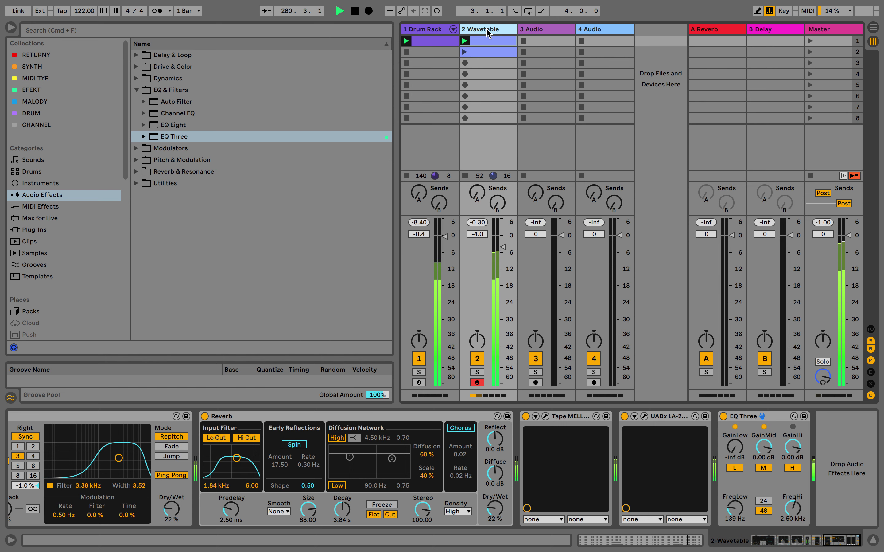
pyautogui.click(486, 42)
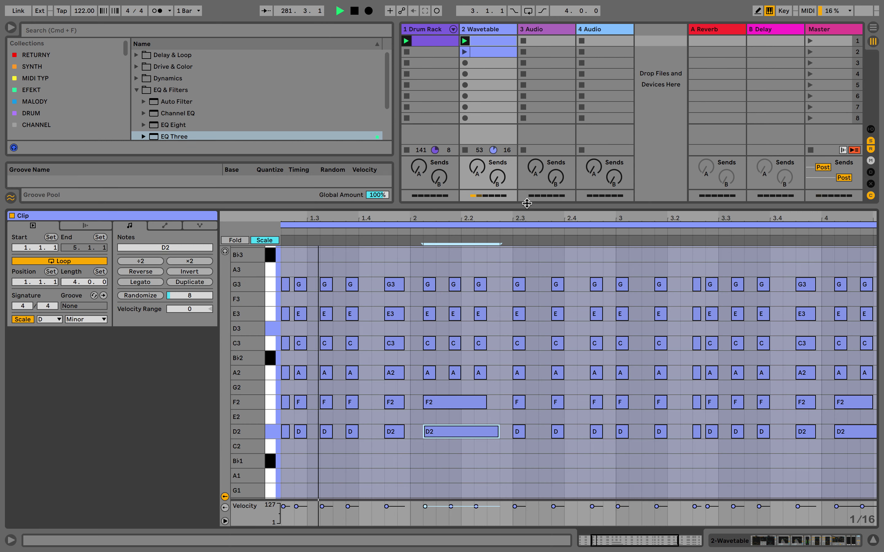
pyautogui.moveTo(526, 219)
pyautogui.mouseDown()
pyautogui.moveTo(514, 209)
pyautogui.moveTo(515, 219)
pyautogui.mouseUp()
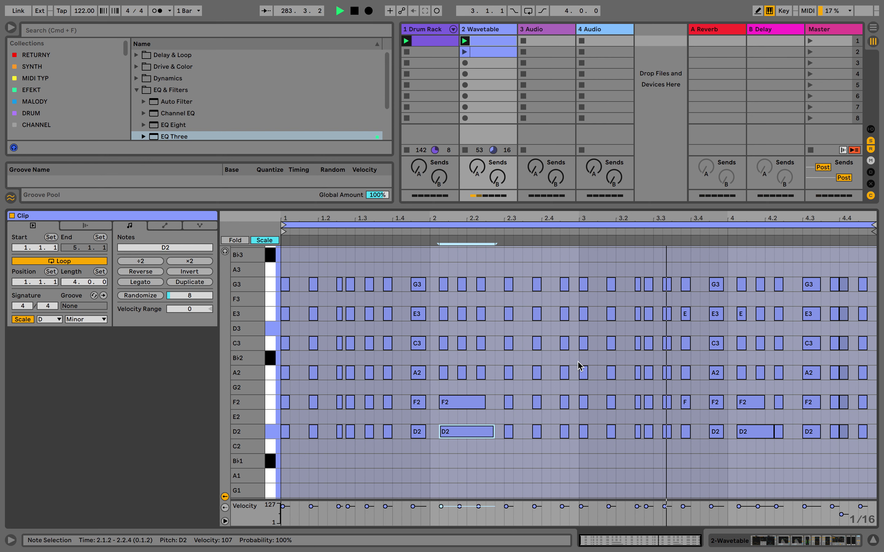
pyautogui.scroll(2, 579, 366)
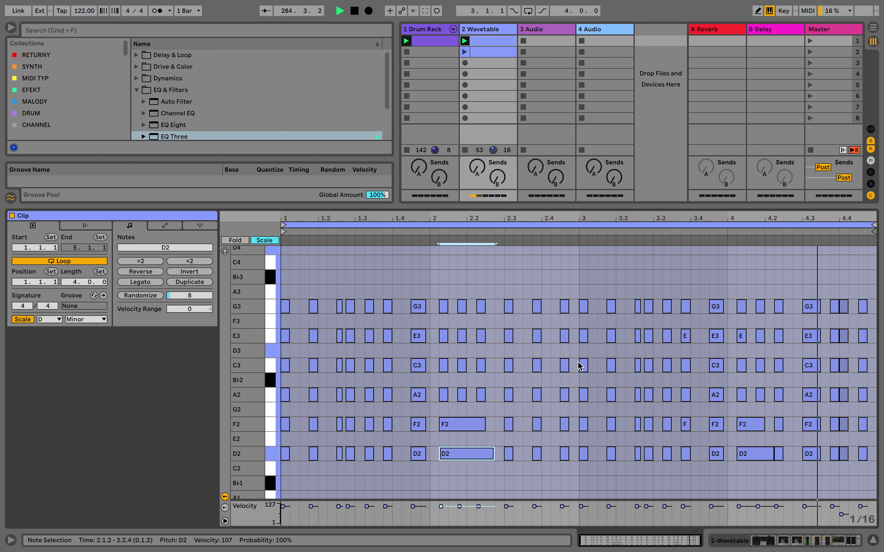
# Add the Velocity MIDI effect before Wavetable and set its Random amount to 10
pyautogui.doubleClick(499, 31)
pyautogui.hscroll(-10, 367, 434)
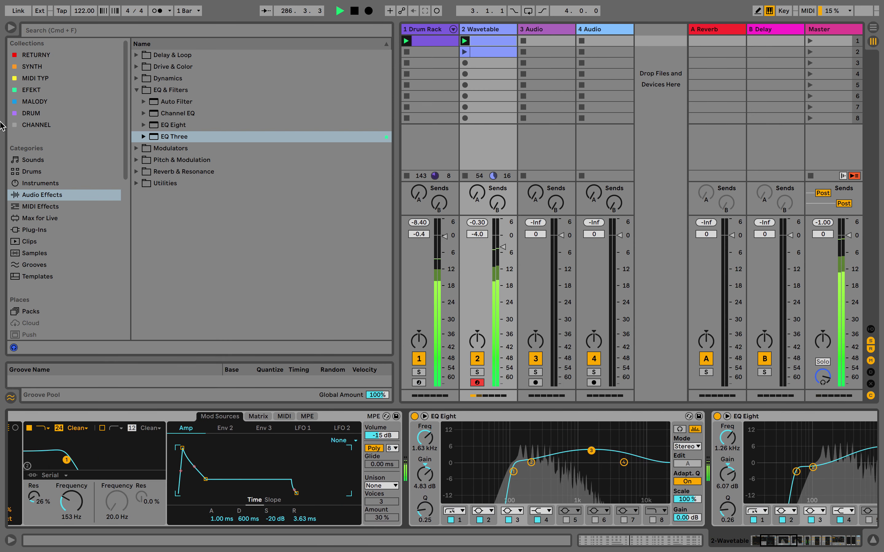
pyautogui.click(40, 207)
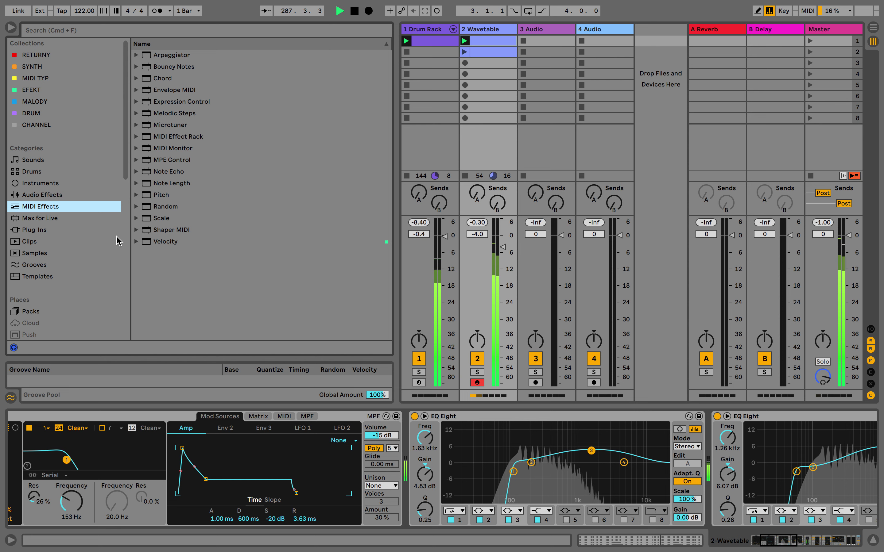
pyautogui.click(194, 478)
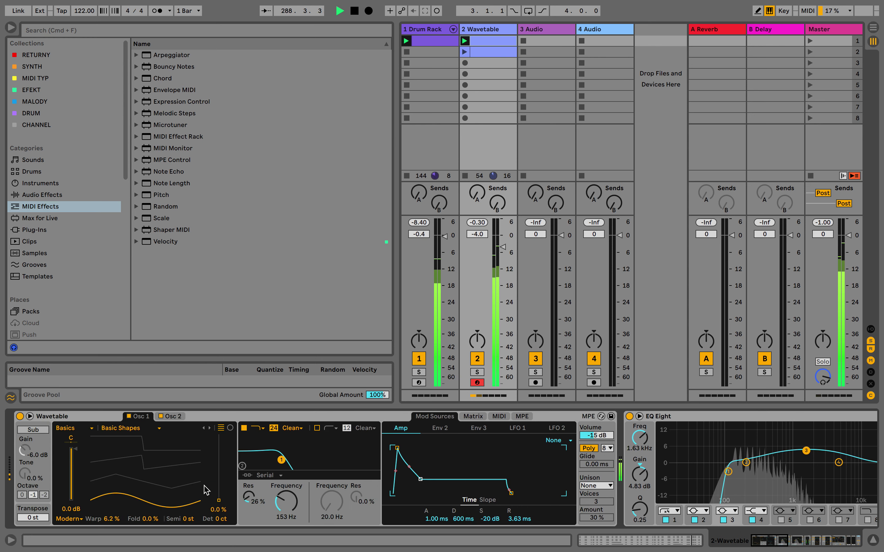
pyautogui.moveTo(169, 244); pyautogui.dragTo(40, 457)
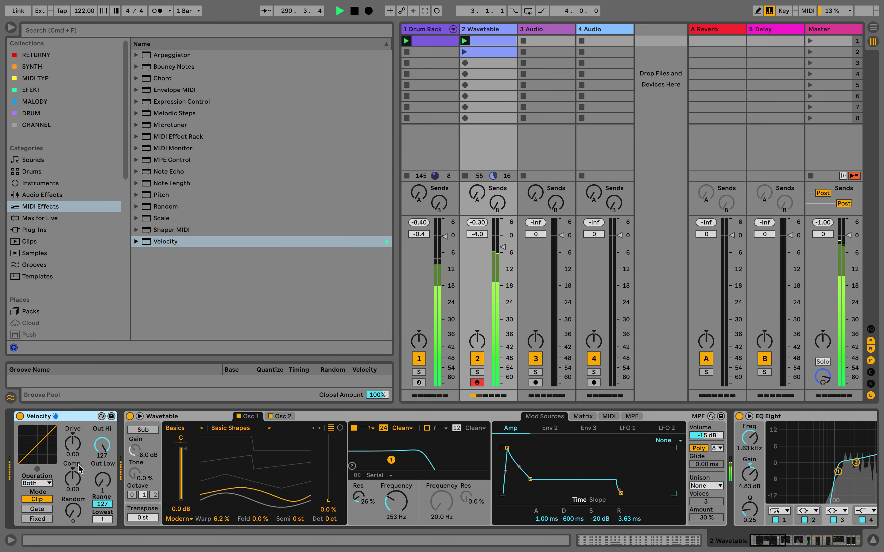
pyautogui.moveTo(73, 510); pyautogui.dragTo(73, 503)
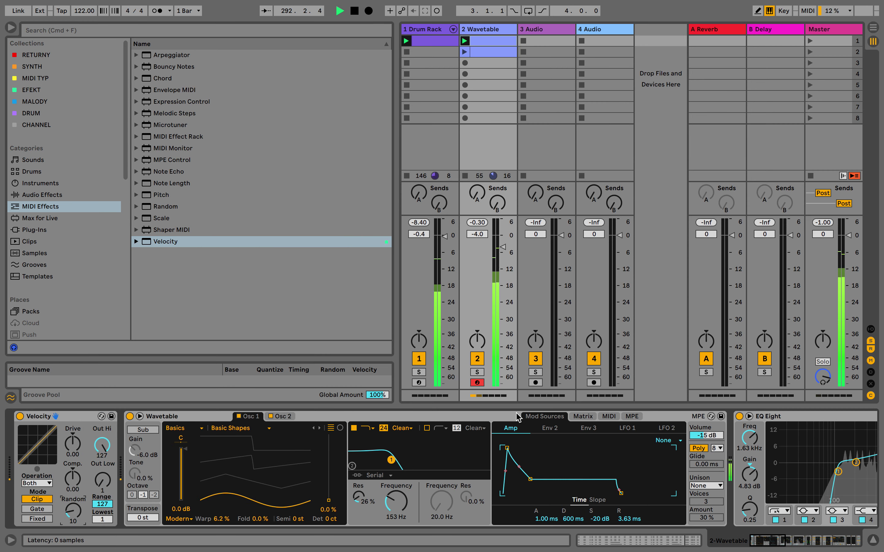
# In Wavetable's MIDI modulation settings, assign velocity to Filter 1 Freq with an amount of 7.8
pyautogui.click(582, 419)
pyautogui.click(609, 420)
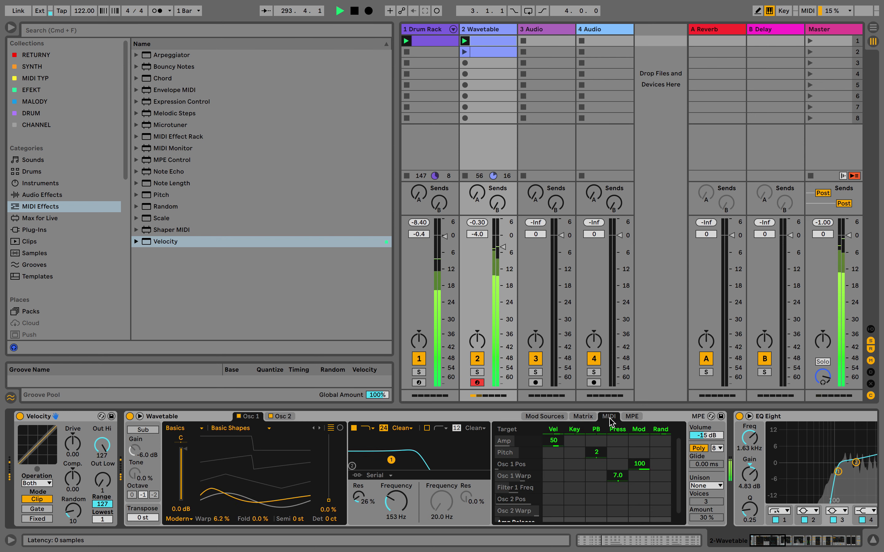
pyautogui.scroll(-1, 556, 481)
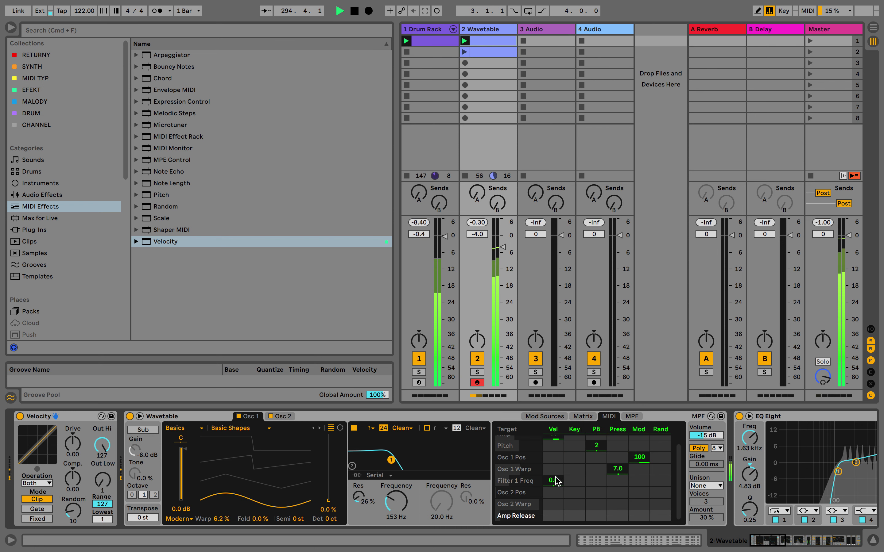
pyautogui.scroll(1, 556, 482)
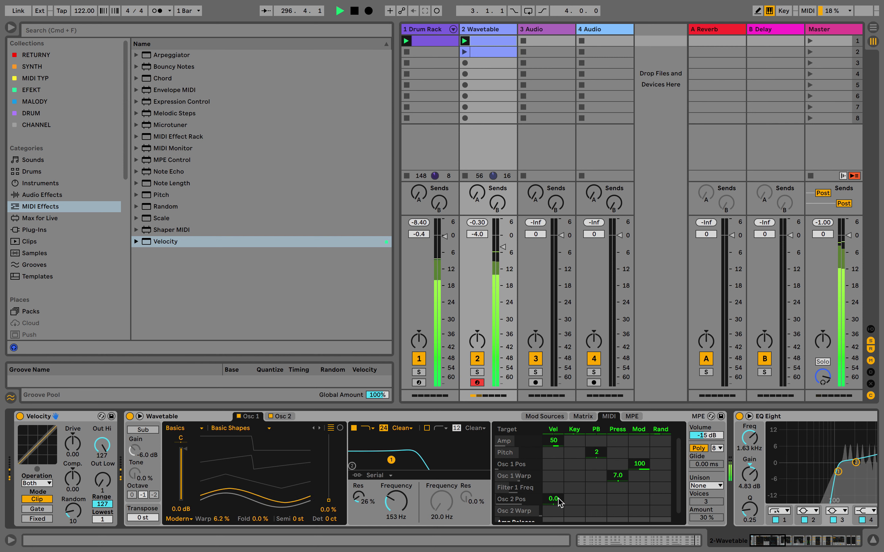
pyautogui.scroll(-1, 562, 493)
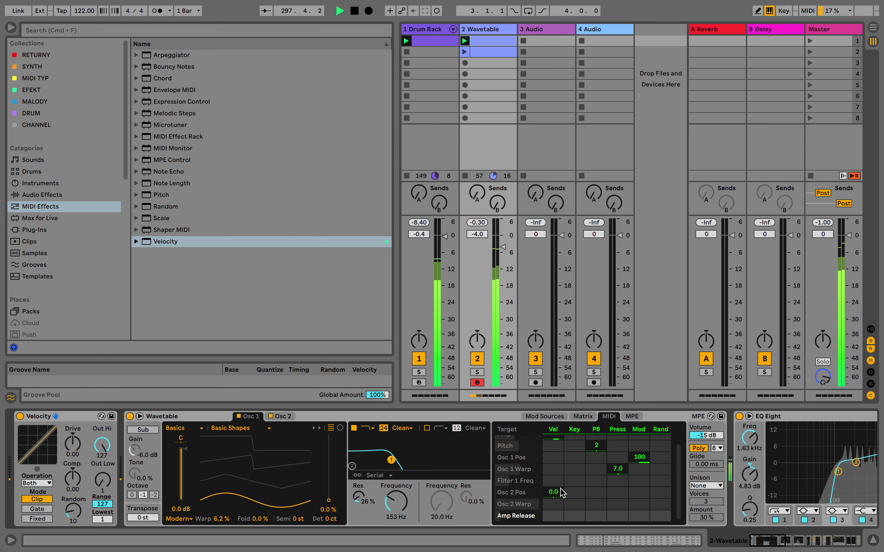
pyautogui.scroll(1, 562, 493)
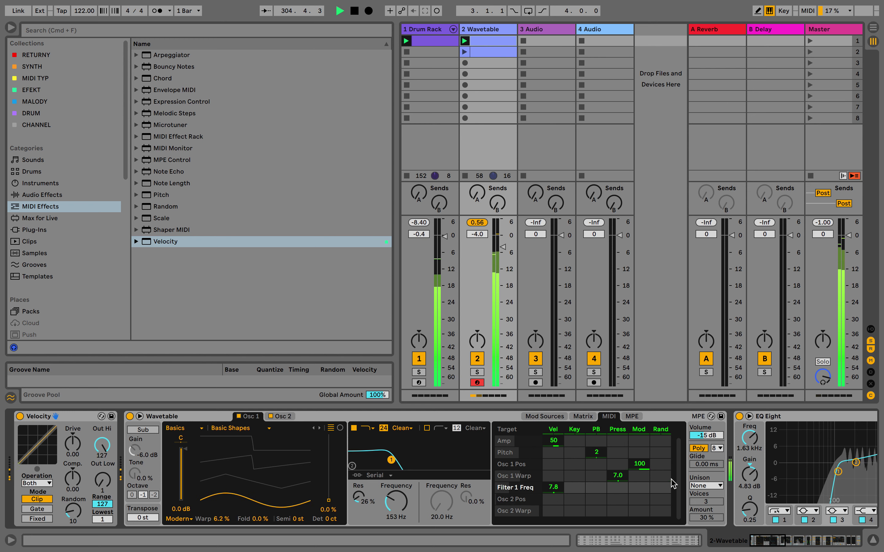
# Look through the effect chain to its end and reset the Wavetable track's peak level indicator
pyautogui.hscroll(5, 785, 475)
pyautogui.hscroll(10, 787, 475)
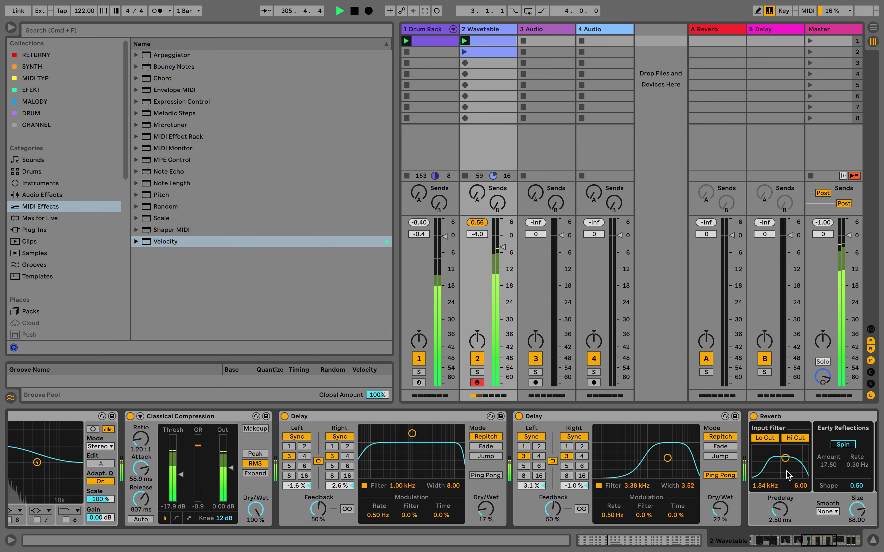
pyautogui.hscroll(3, 788, 475)
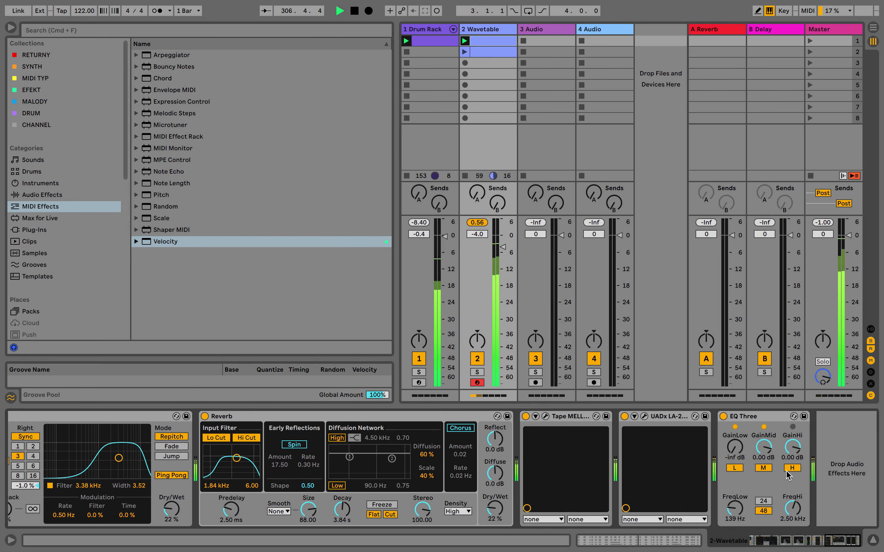
pyautogui.click(478, 224)
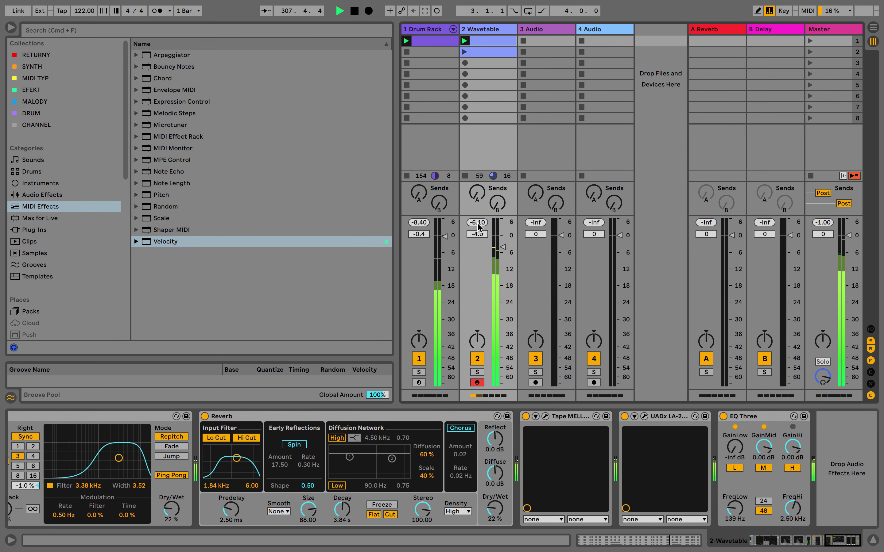
# Add a Compressor after EQ Three and sidechain it from 1-Drum Rack, using the bassdrum14 Pre FX signal
pyautogui.click(48, 195)
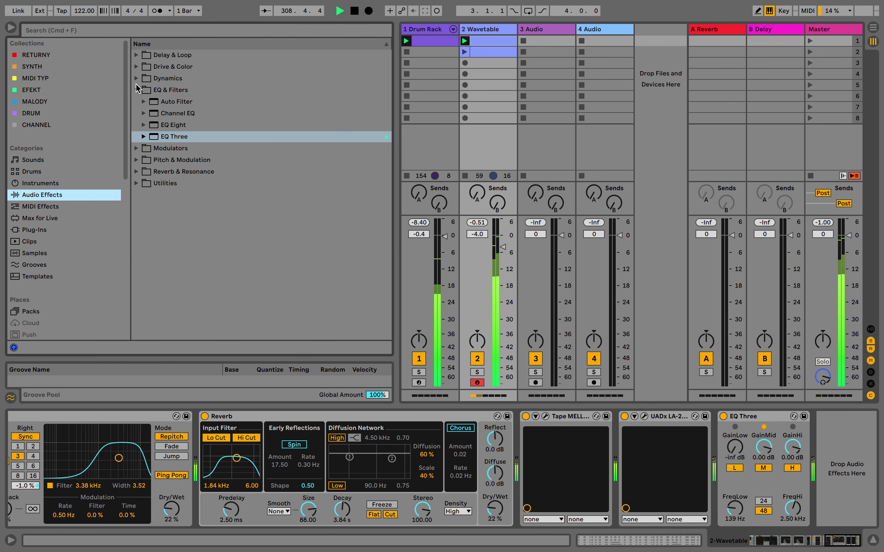
pyautogui.click(136, 79)
pyautogui.moveTo(171, 106); pyautogui.dragTo(819, 446)
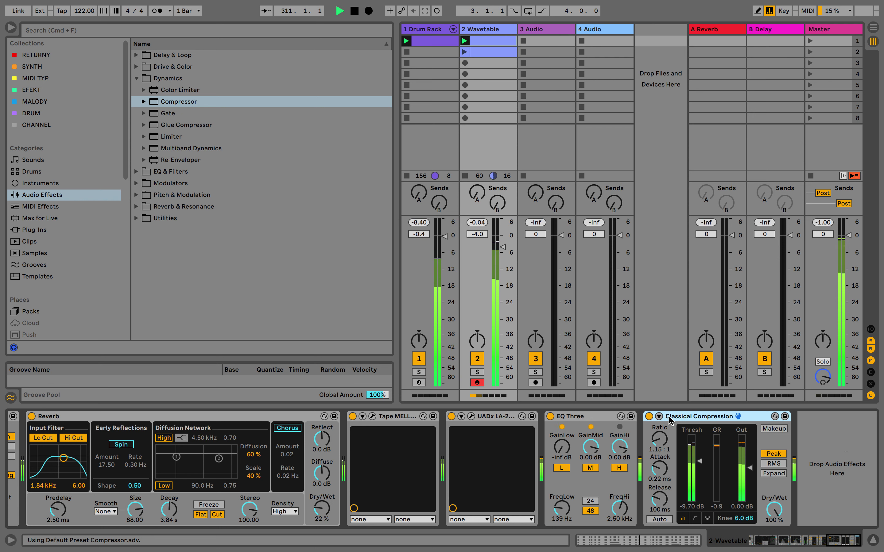
pyautogui.click(659, 416)
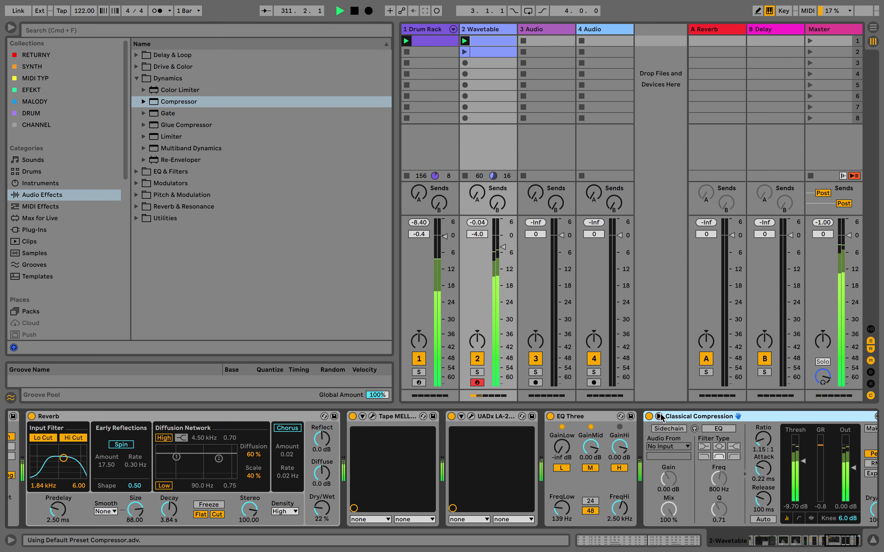
pyautogui.click(661, 447)
pyautogui.click(661, 458)
pyautogui.click(665, 457)
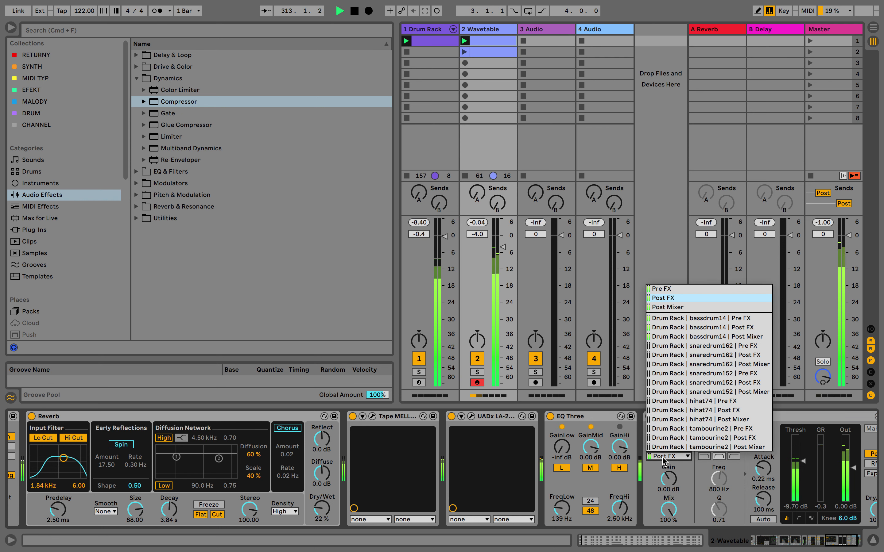
pyautogui.click(673, 318)
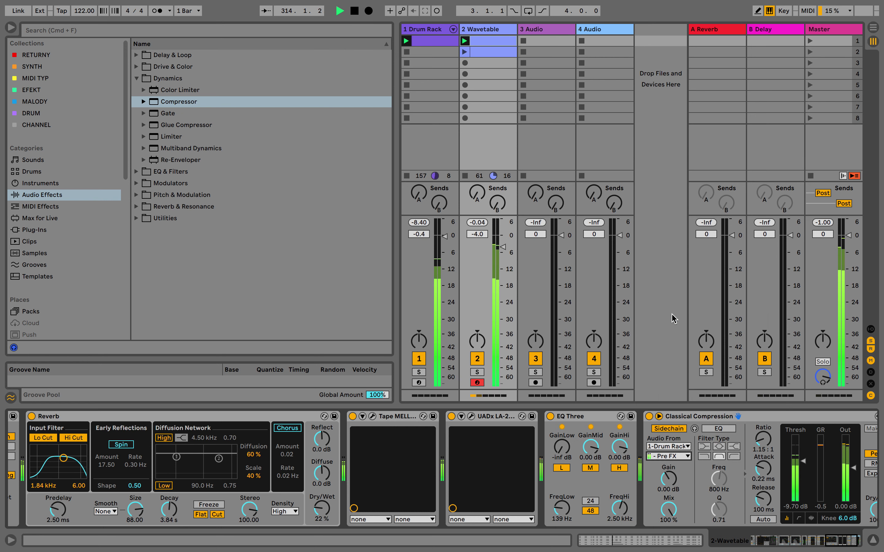
# Set the sidechain compressor's threshold to -18.2 dB and its ratio to 1.94:1
pyautogui.moveTo(807, 466); pyautogui.dragTo(807, 475)
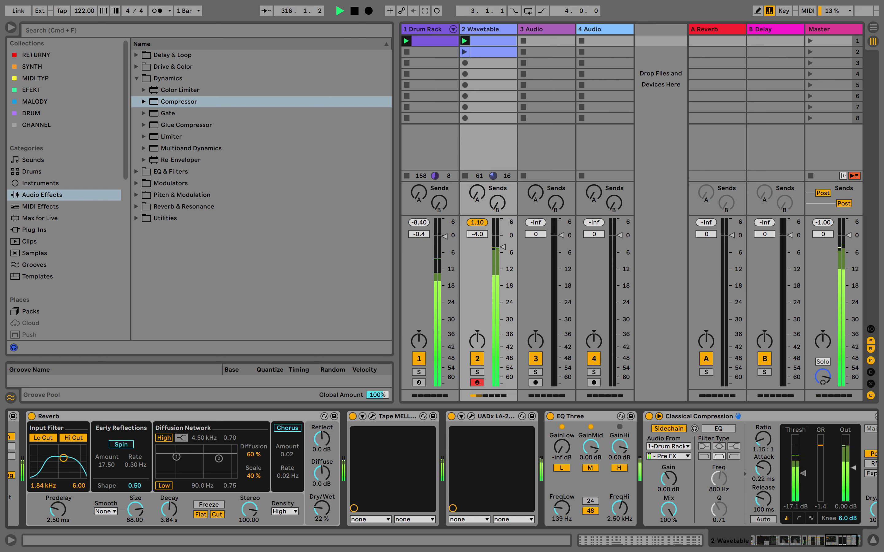
pyautogui.moveTo(763, 439); pyautogui.dragTo(763, 418)
pyautogui.hscroll(3, 799, 443)
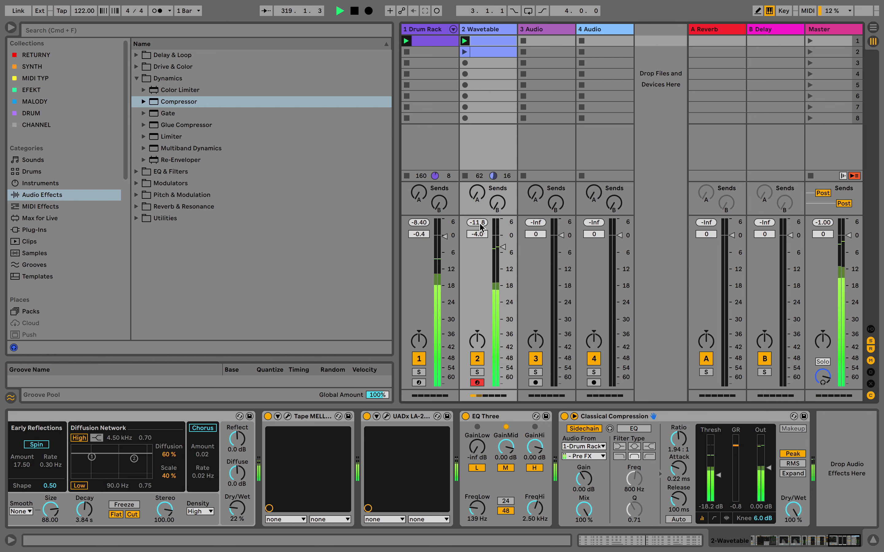
# Add EQ Eight after the compressor, dip band 2 slightly, and boost band 3 by 2.60 dB at 2.25 kHz with Q 0.23
pyautogui.click(137, 79)
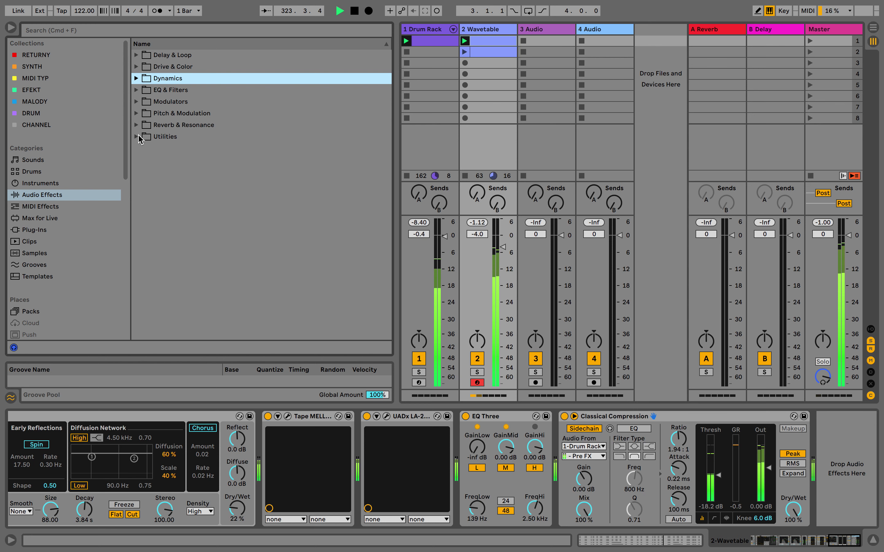
pyautogui.click(139, 91)
pyautogui.moveTo(166, 126); pyautogui.dragTo(833, 462)
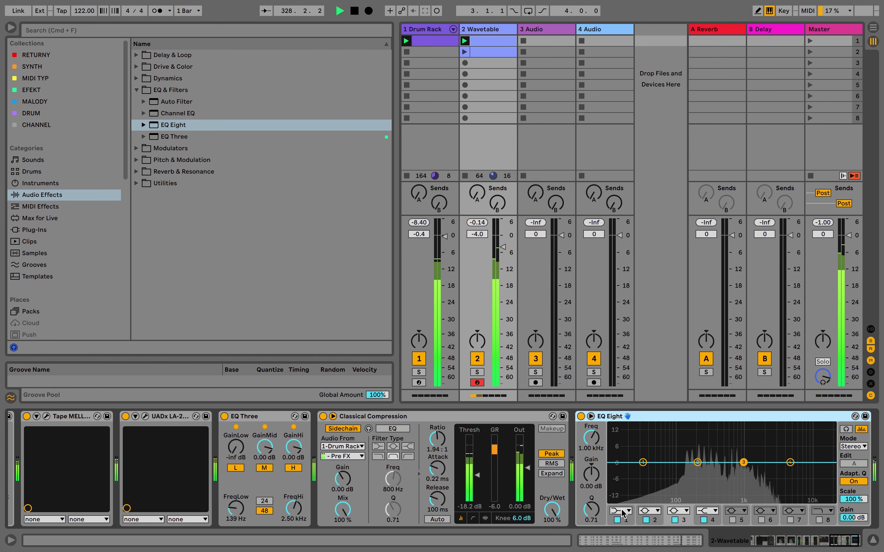
pyautogui.moveTo(692, 466); pyautogui.dragTo(766, 459)
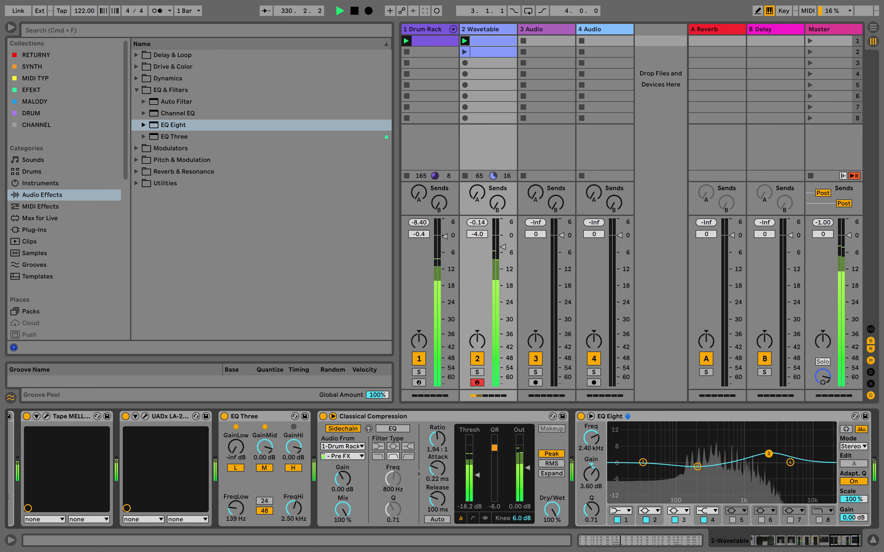
pyautogui.moveTo(599, 516); pyautogui.dragTo(598, 533)
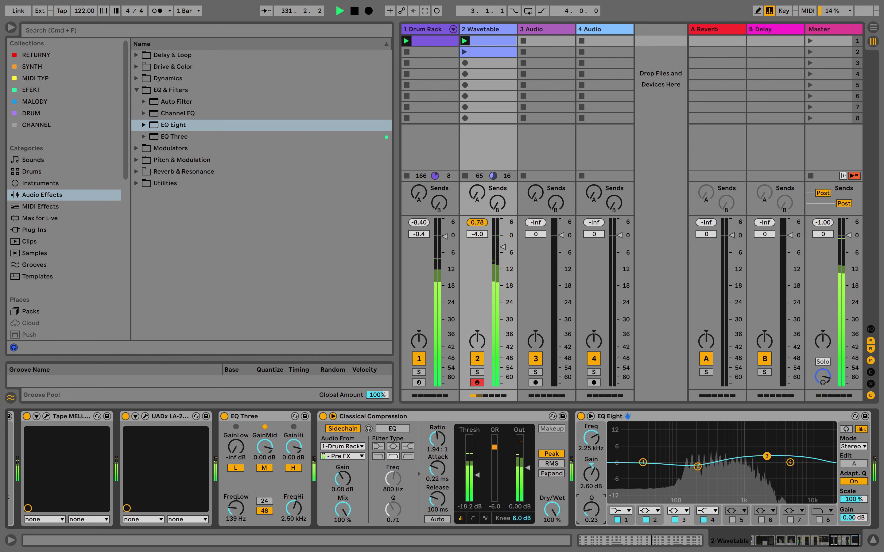
# Boost EQ Eight's band 3 by 4.83 dB at 2.50 kHz with Q 0.24, and add Phaser-Flanger after it
pyautogui.moveTo(766, 459); pyautogui.dragTo(768, 447)
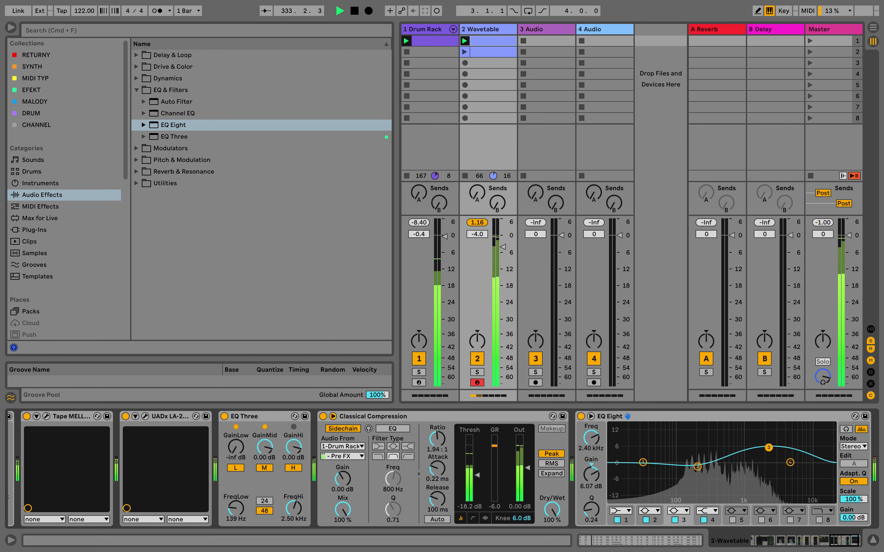
pyautogui.hscroll(3, 769, 452)
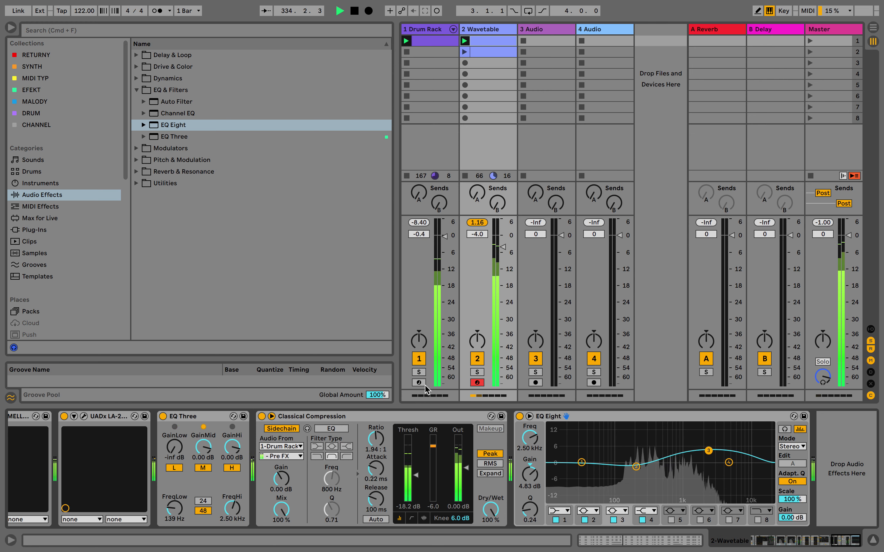
pyautogui.click(136, 90)
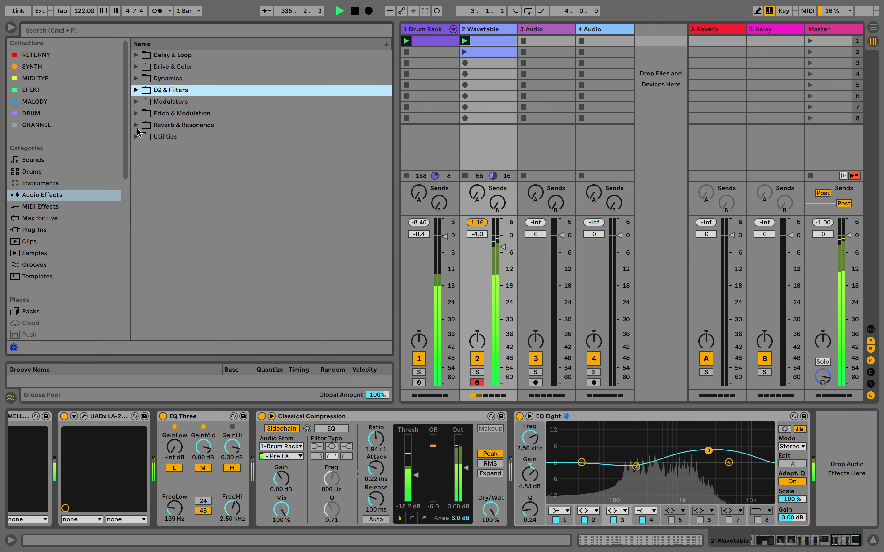
pyautogui.click(136, 125)
pyautogui.click(136, 113)
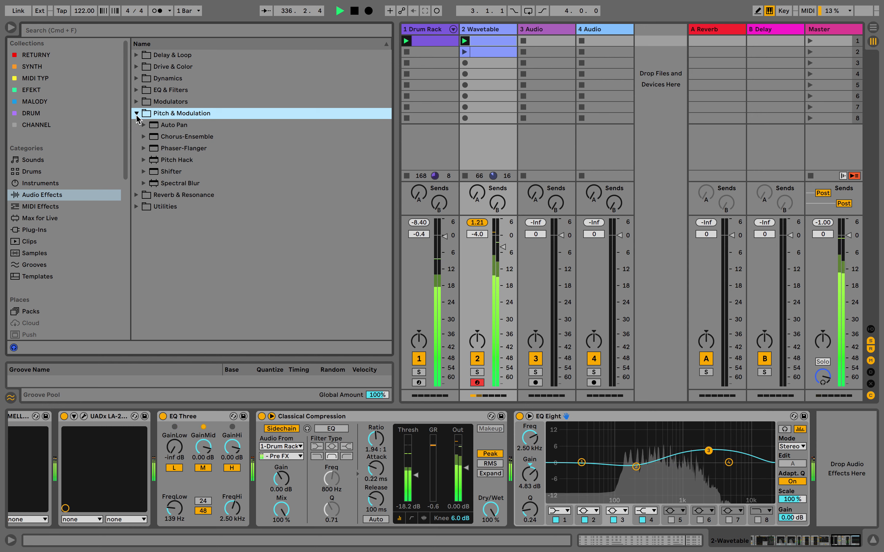
pyautogui.moveTo(177, 149); pyautogui.dragTo(882, 375)
pyautogui.press('Return')
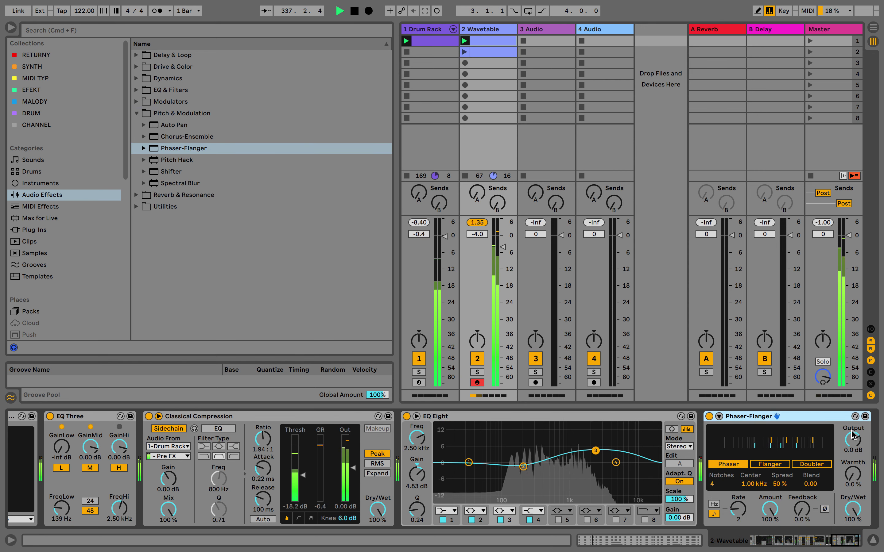
# Set the Phaser-Flanger's amount to 32 % and rate to 6, and reset the Wavetable track's peak level indicator
pyautogui.moveTo(776, 501); pyautogui.dragTo(738, 516)
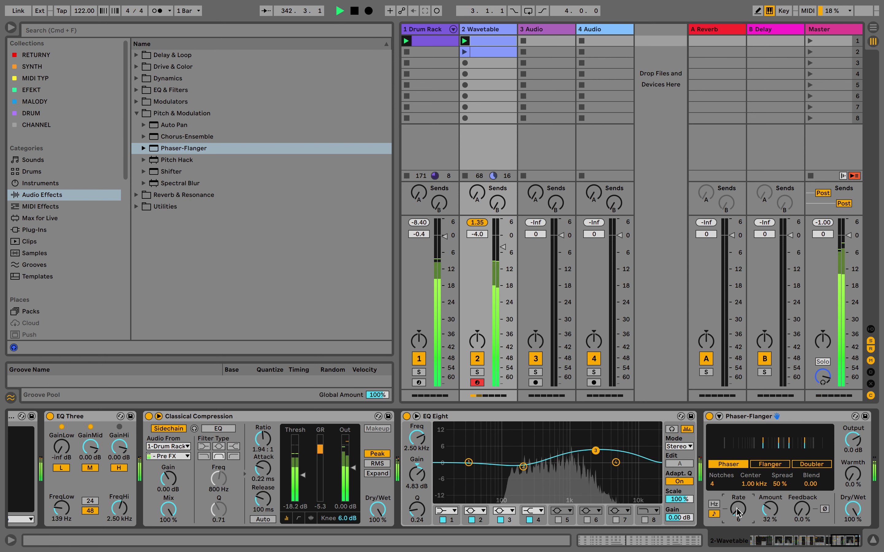
pyautogui.moveTo(738, 516); pyautogui.dragTo(738, 517)
pyautogui.hscroll(3, 740, 449)
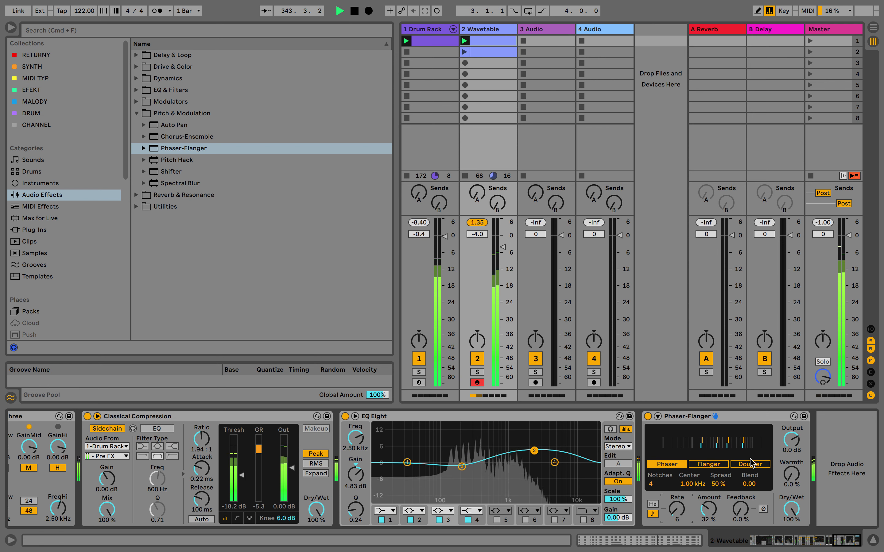
pyautogui.moveTo(791, 509); pyautogui.dragTo(791, 487)
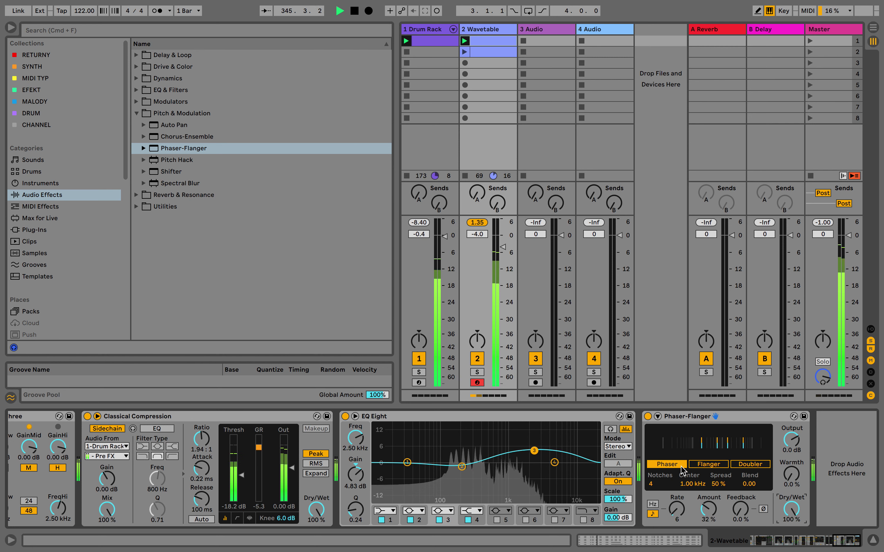
pyautogui.click(472, 221)
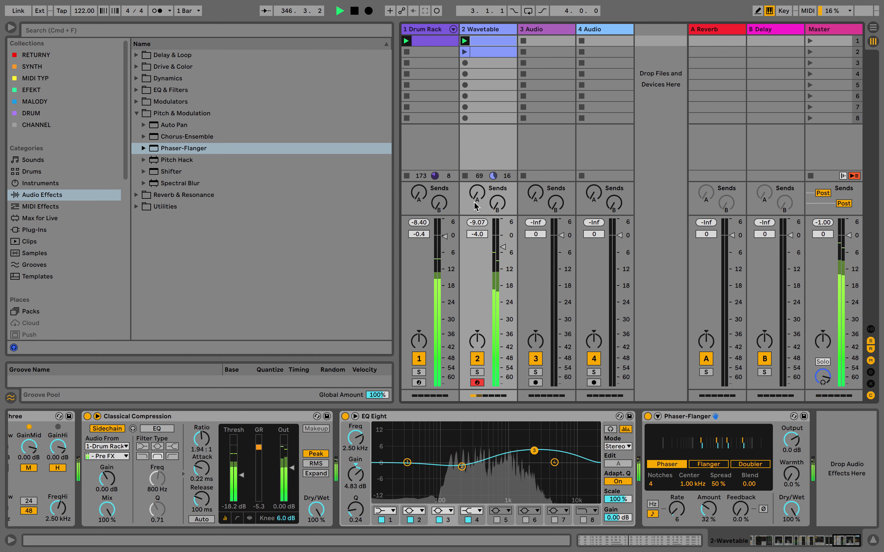
# Duplicate the 2 Wavetable track and open the first clip of the copy
pyautogui.click(488, 29)
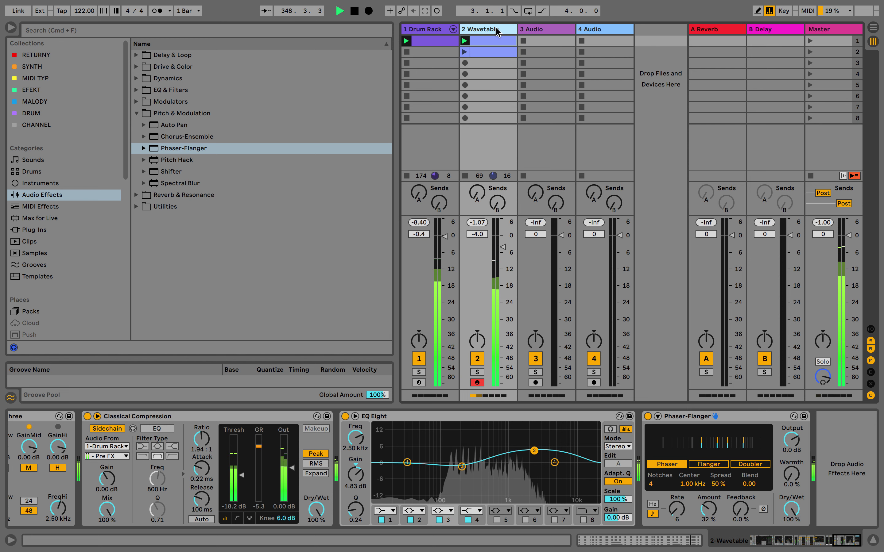
pyautogui.press('super+d')
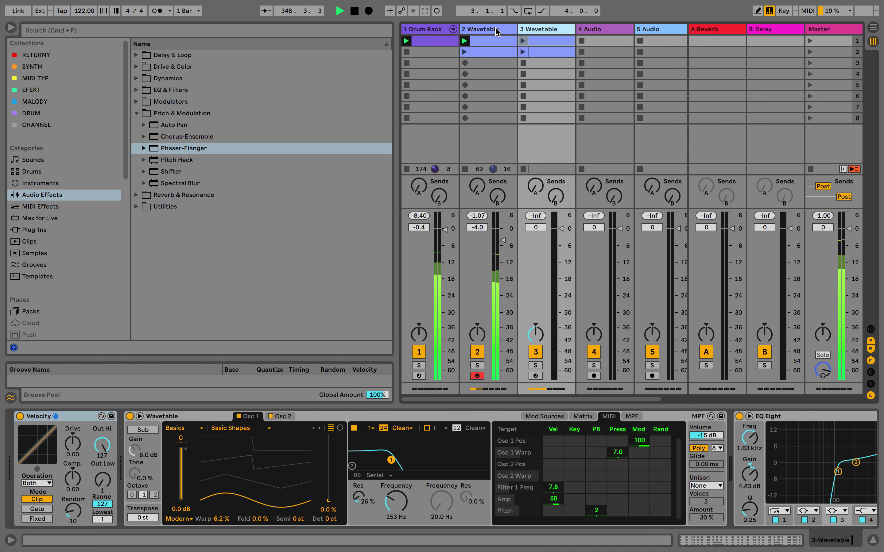
pyautogui.click(537, 38)
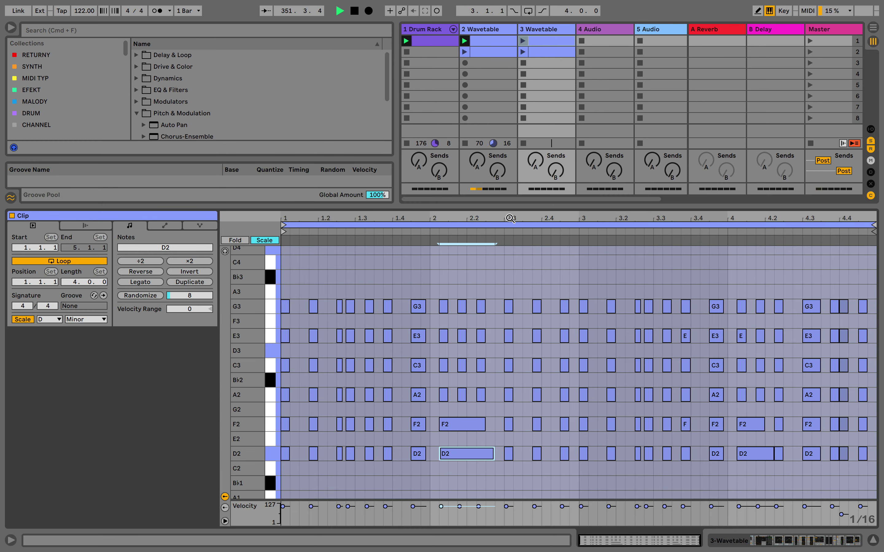
# Delete the D2, F2, C3, E3 and G3 notes in the copied clip, keeping only the A2 row
pyautogui.moveTo(872, 287); pyautogui.dragTo(283, 431)
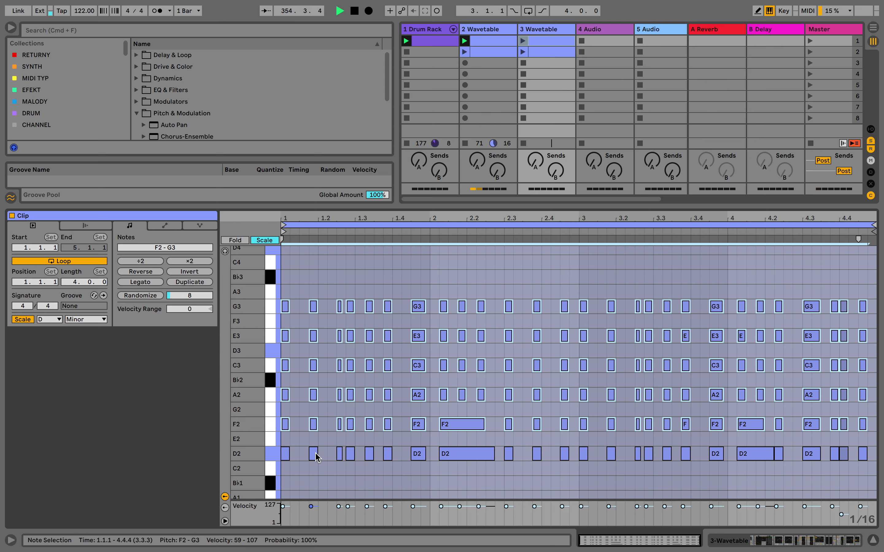
pyautogui.moveTo(873, 419); pyautogui.dragTo(253, 479)
pyautogui.press('Delete')
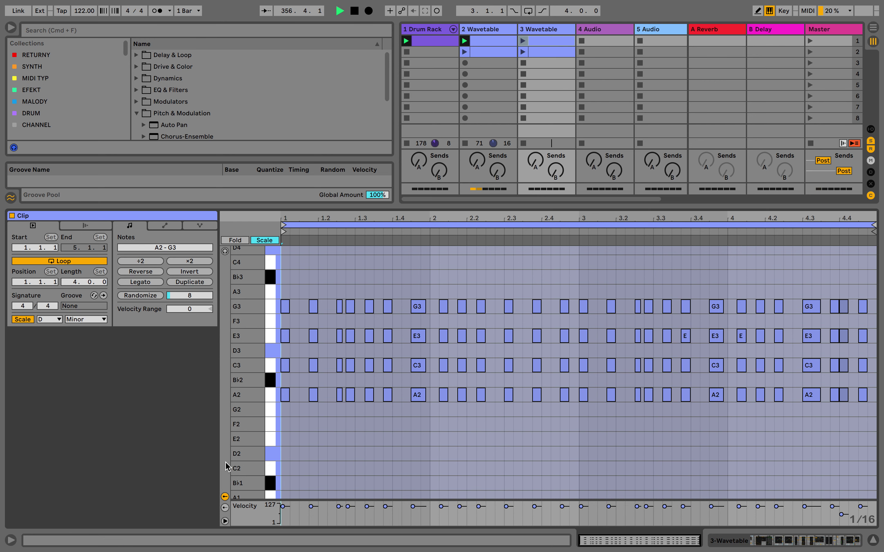
pyautogui.moveTo(873, 290); pyautogui.dragTo(214, 384)
pyautogui.press('Delete')
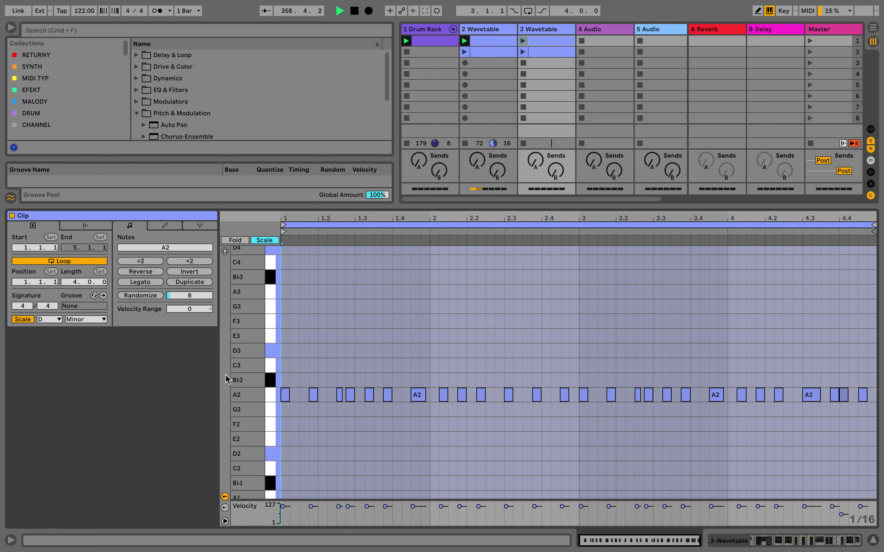
# Transpose all the remaining A2 notes down the scale to D2
pyautogui.press('super+a')
pyautogui.press('Down')
pyautogui.press('Down')
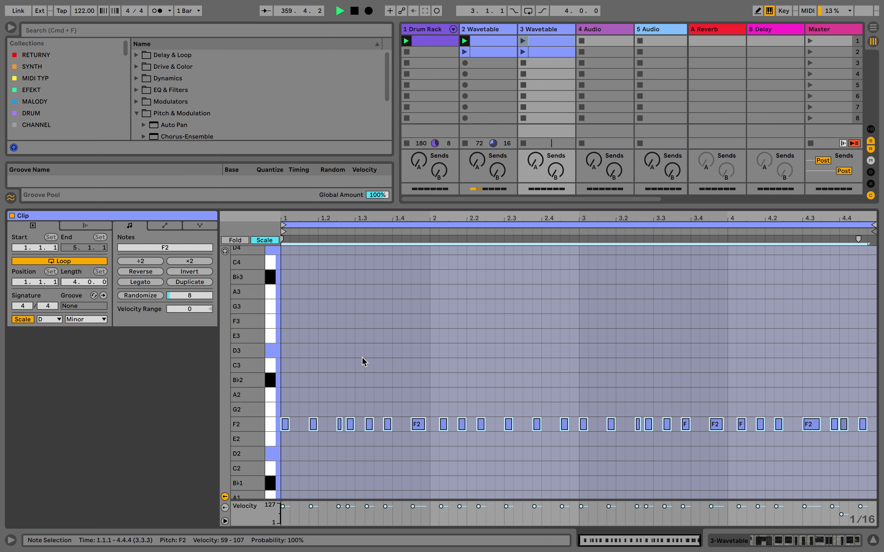
pyautogui.press('Down')
pyautogui.press('Down')
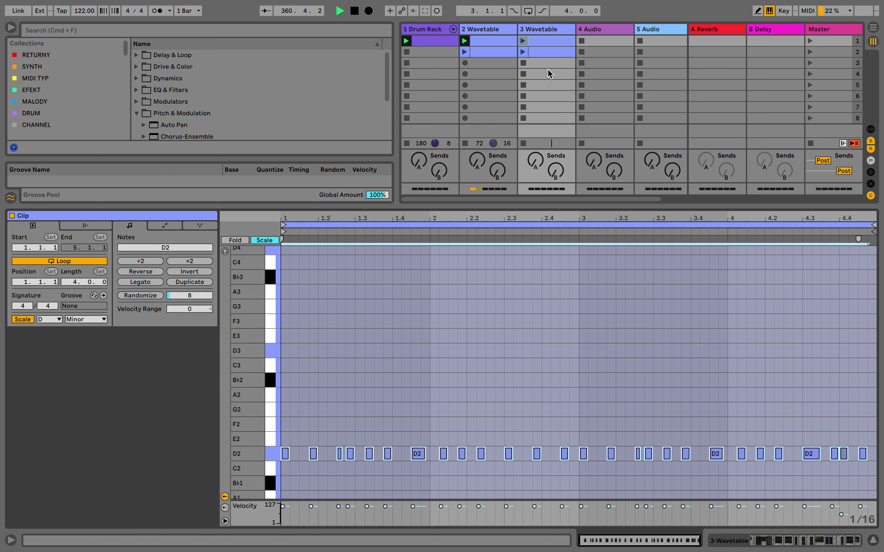
# Compare with the original chord clip, and transpose all notes of the copied clip down an octave to D1
pyautogui.click(487, 42)
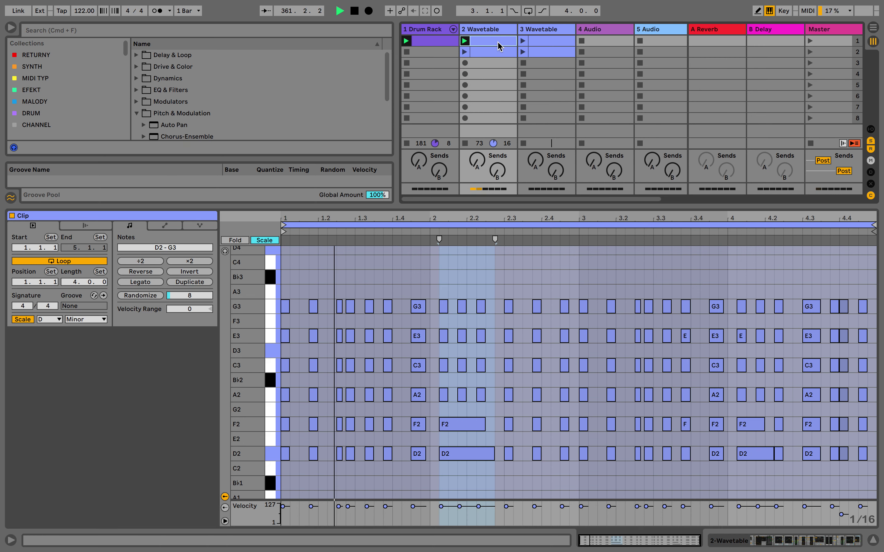
pyautogui.click(555, 42)
pyautogui.click(439, 377)
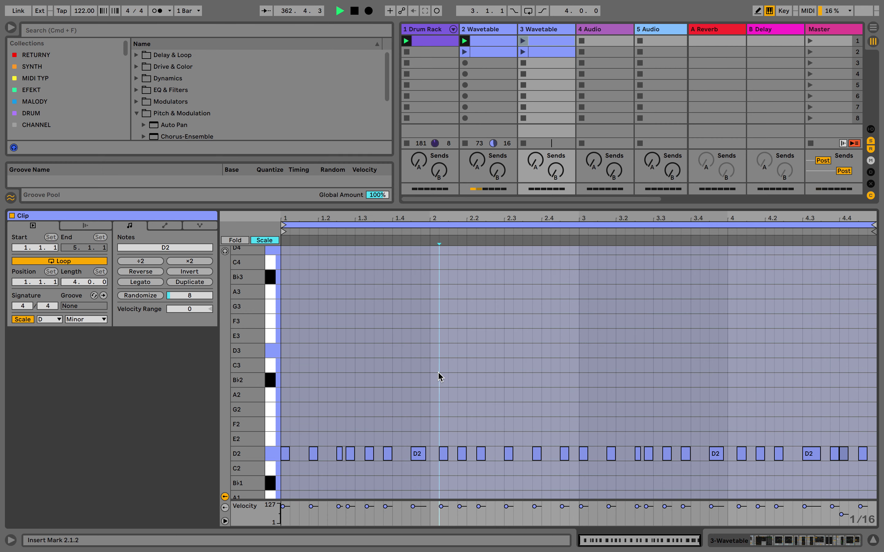
pyautogui.press('super+a')
pyautogui.hotkey('shift', 'Down')
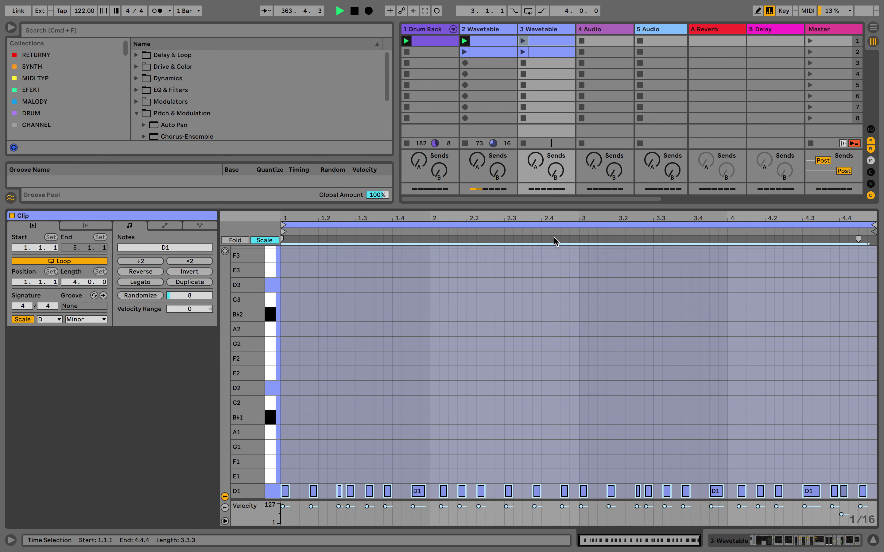
# Delete the notes in bars 3 and 4 and shorten the clip's loop to two bars
pyautogui.moveTo(575, 207); pyautogui.dragTo(576, 122)
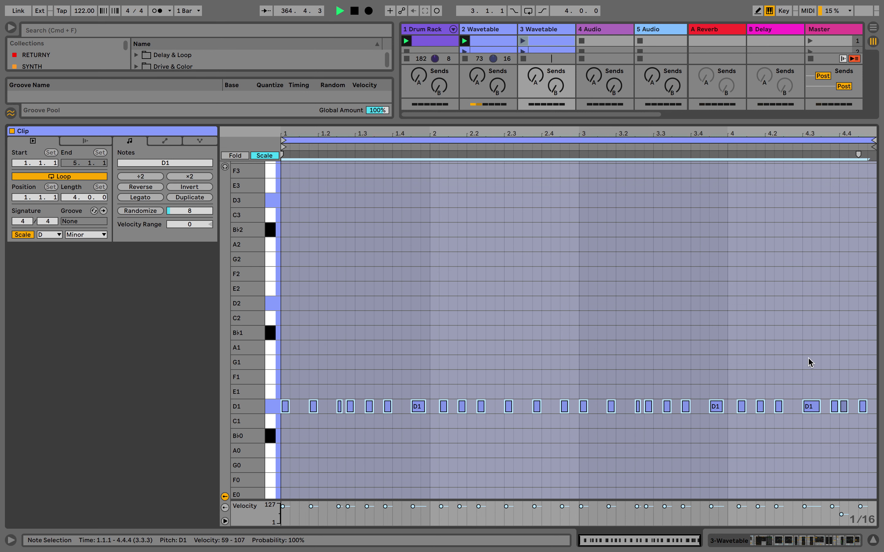
pyautogui.moveTo(870, 387); pyautogui.dragTo(584, 420)
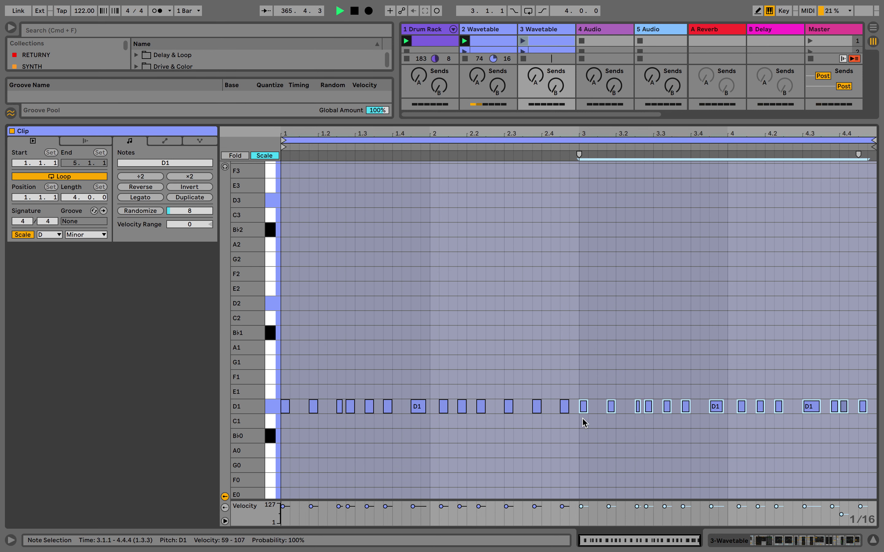
pyautogui.press('Delete')
pyautogui.moveTo(873, 140); pyautogui.dragTo(576, 145)
pyautogui.doubleClick(620, 540)
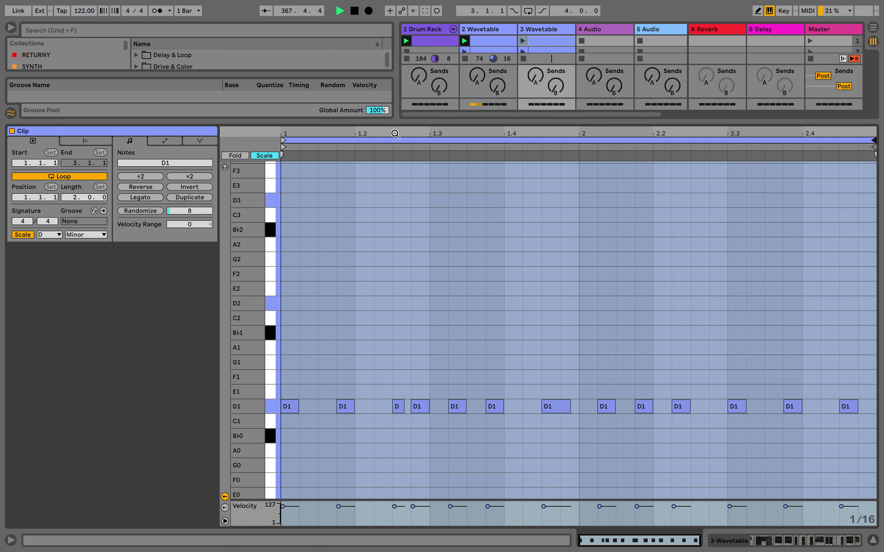
# Move the first two D1 notes to 1.1.2 and 1.2.1, and delete the short note at 1.2.3
pyautogui.press('super+a')
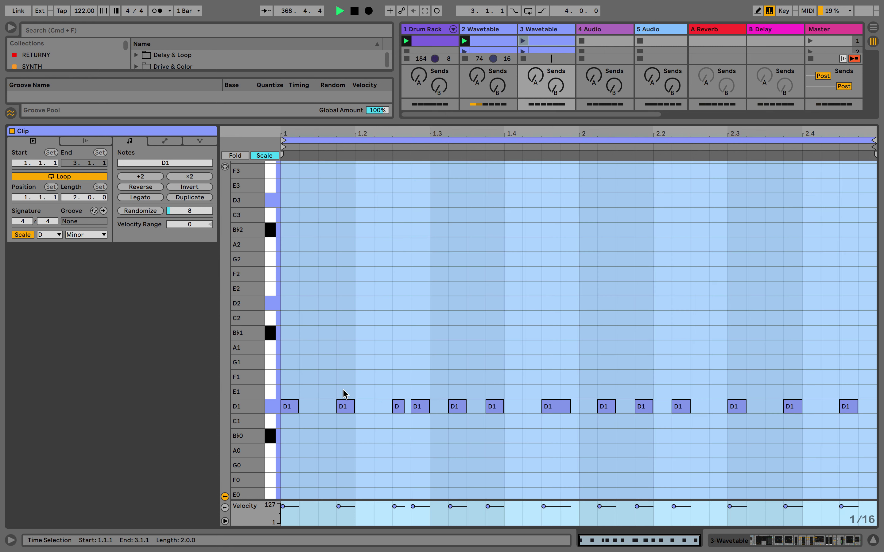
pyautogui.moveTo(288, 406); pyautogui.dragTo(367, 417)
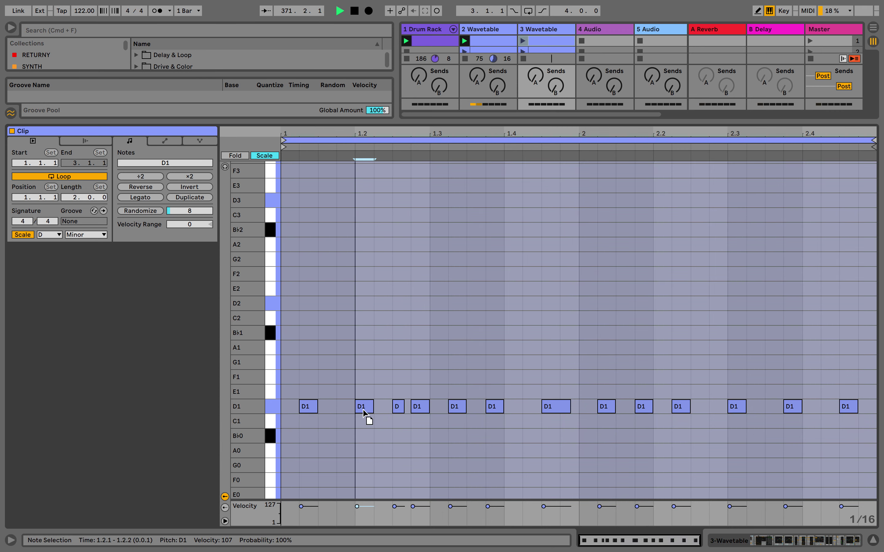
pyautogui.doubleClick(401, 410)
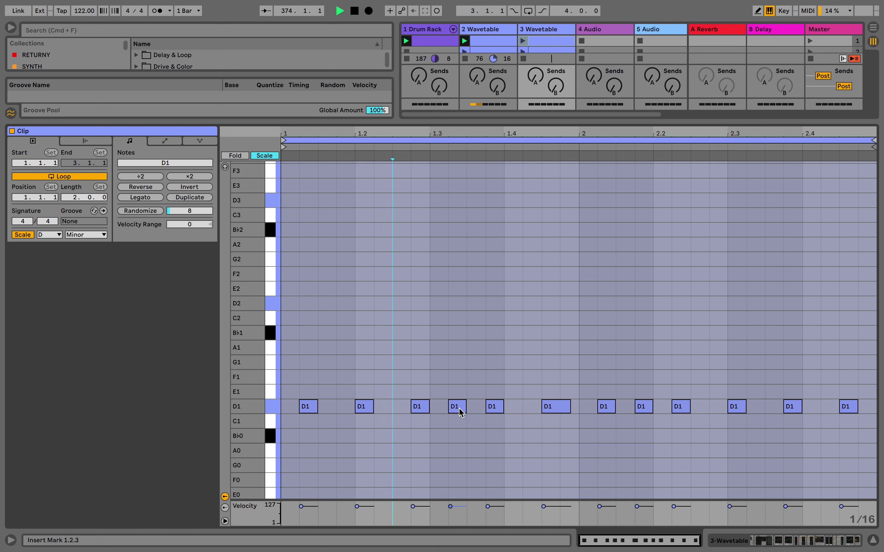
# Move the D1 notes at 1.3.2, 1.3.4, 2.1.2, 2.3.1 and 2.4.3 to 1.3.1, 1.4.1, 2.1.1, 2.3.2 and 2.4.2
pyautogui.moveTo(461, 412); pyautogui.dragTo(444, 415)
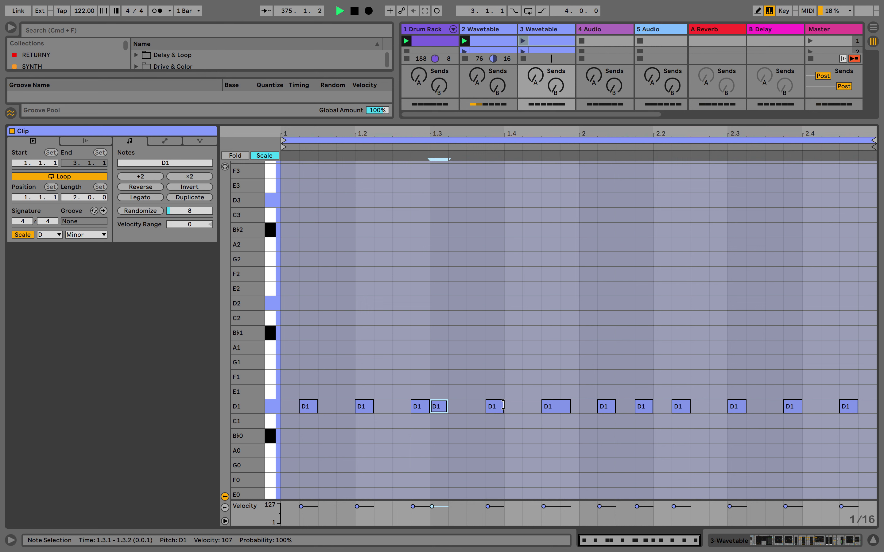
pyautogui.moveTo(501, 412); pyautogui.dragTo(513, 412)
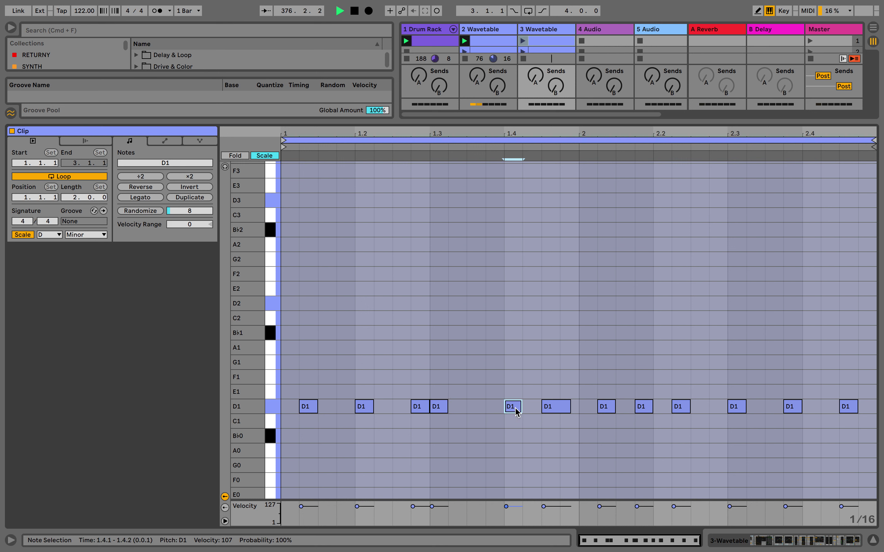
pyautogui.click(605, 409)
pyautogui.moveTo(605, 409); pyautogui.dragTo(591, 409)
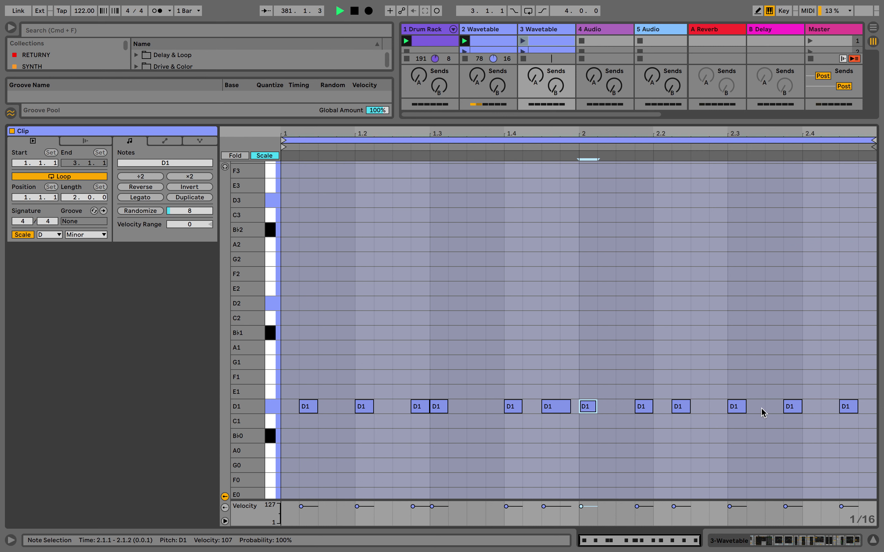
pyautogui.moveTo(734, 409); pyautogui.dragTo(755, 408)
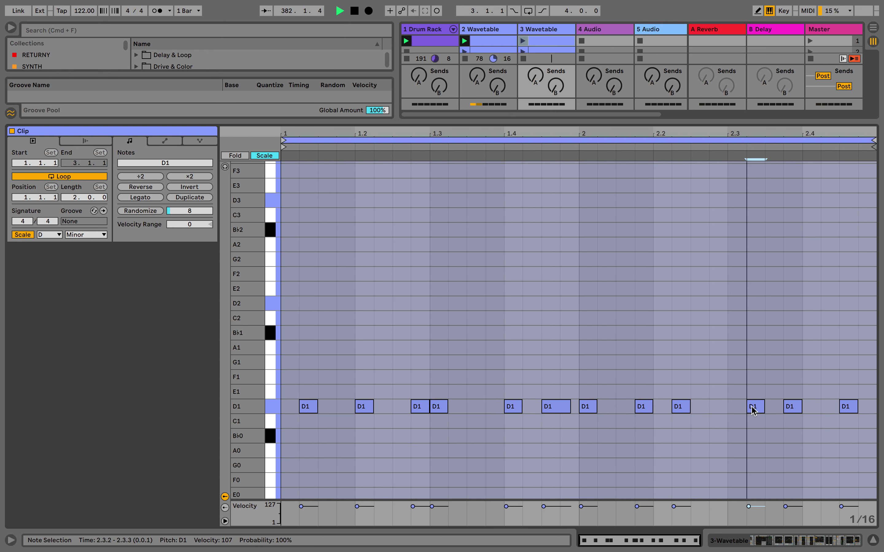
pyautogui.scroll(3, 801, 369)
pyautogui.scroll(-5, 825, 375)
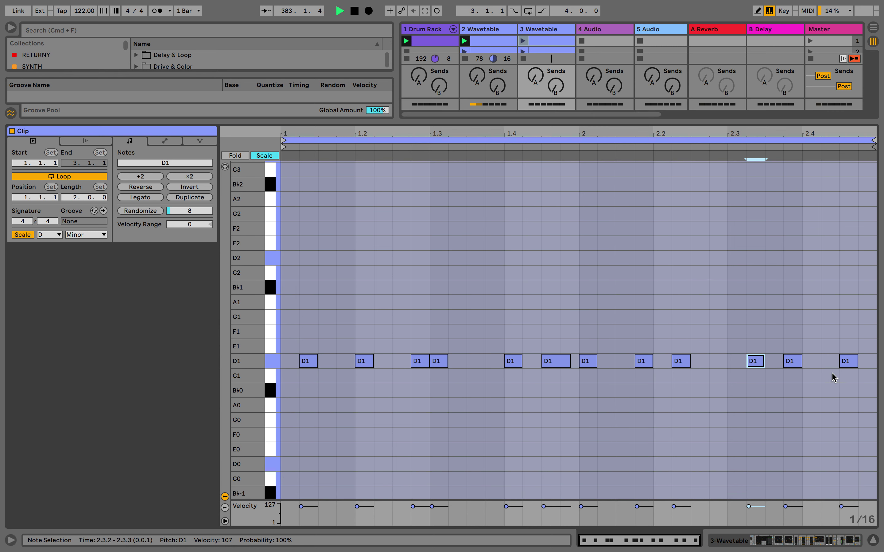
pyautogui.moveTo(844, 361); pyautogui.dragTo(828, 363)
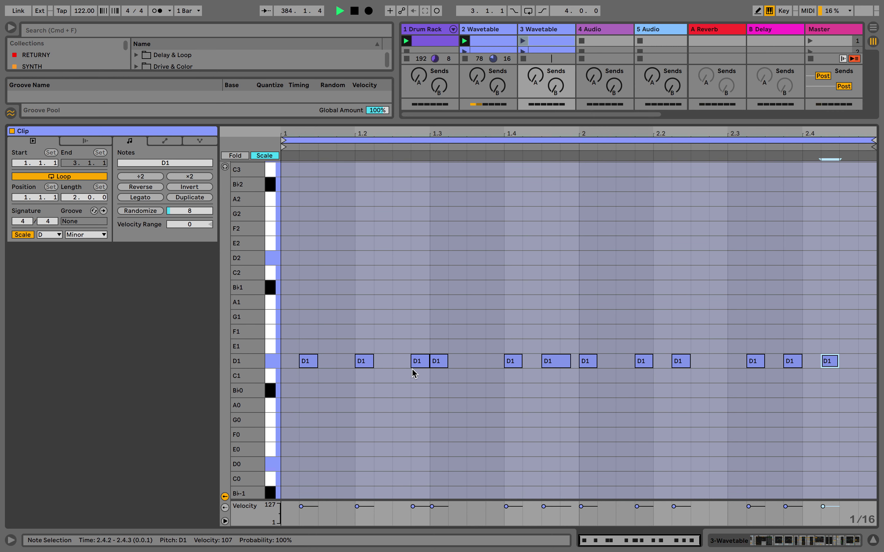
# Raise the first note at 1.1.2 to F1 and lower the note at 1.2.4 to C1
pyautogui.click(311, 362)
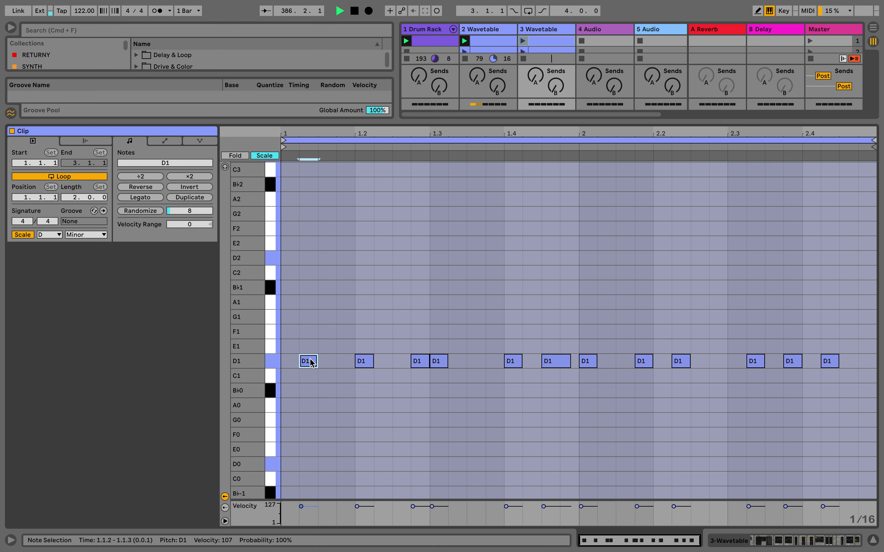
pyautogui.press('Up')
pyautogui.press('Up')
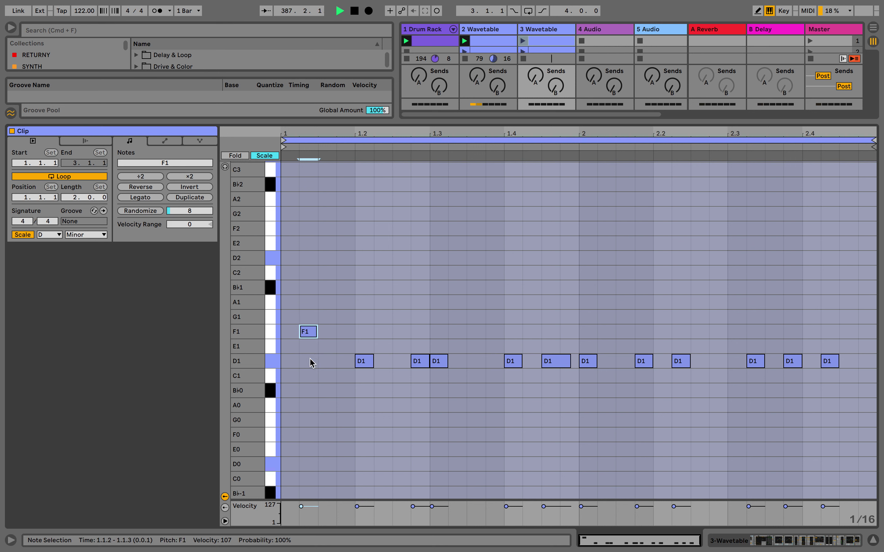
pyautogui.click(419, 364)
pyautogui.press('Down')
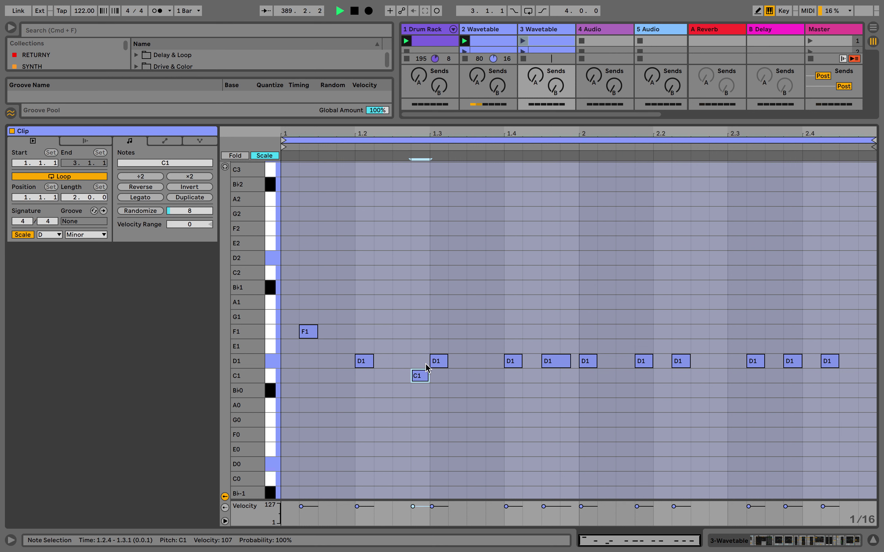
# Raise the D1 notes at 1.3.1 and 1.4.1 to E1, and lower the note at 1.4.3 to C1
pyautogui.click(442, 362)
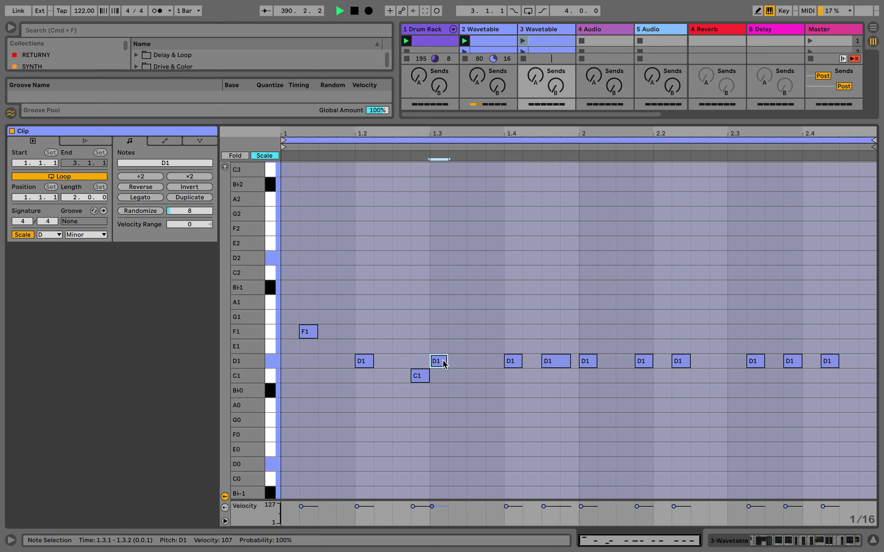
pyautogui.press('Up')
pyautogui.press('Up')
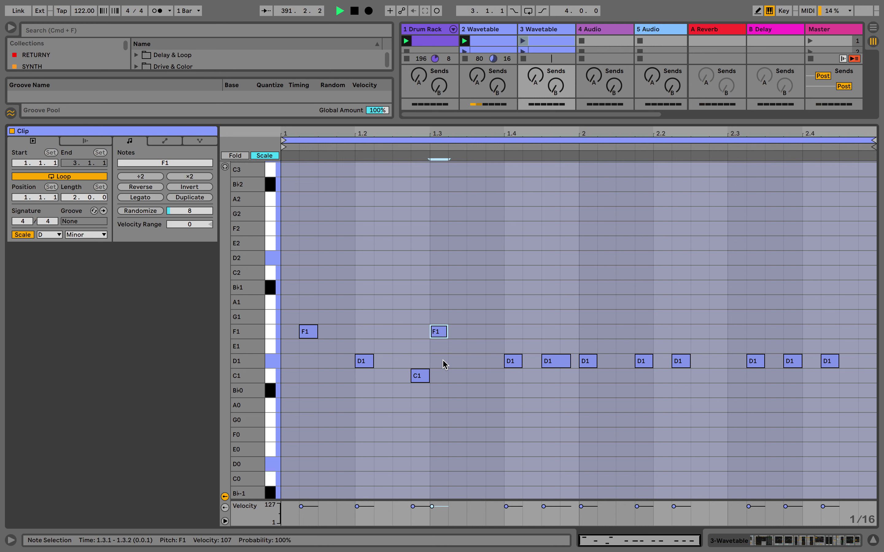
pyautogui.press('Down')
pyautogui.click(516, 363)
pyautogui.press('Up')
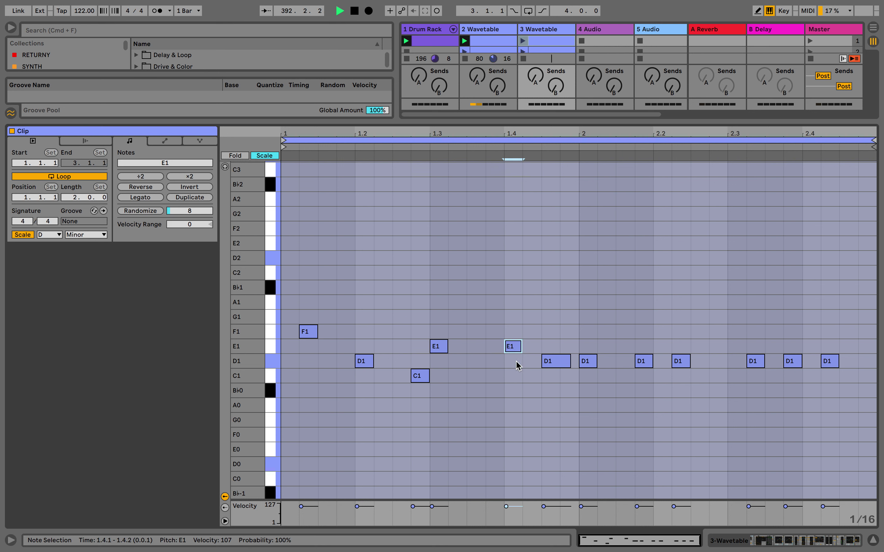
pyautogui.click(558, 361)
pyautogui.press('Down')
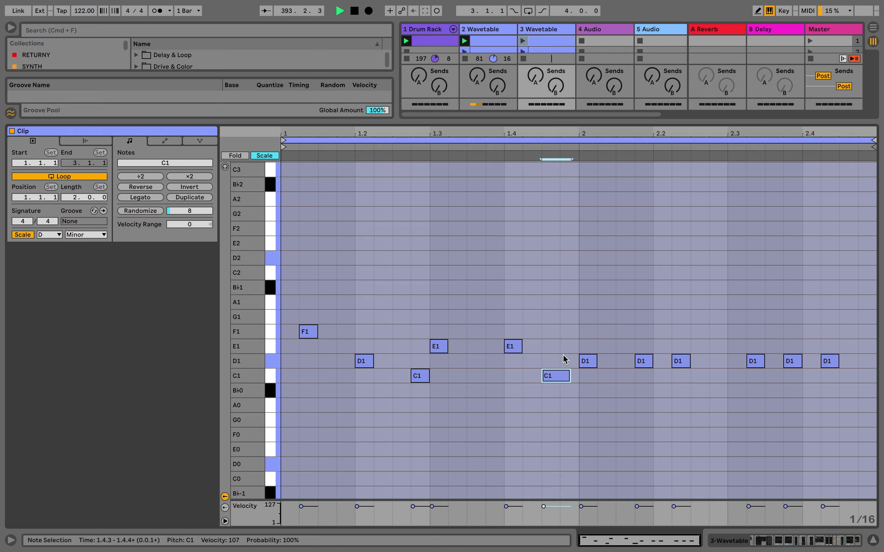
# Raise the D1 notes at 2.1.1 and 2.3.4 to F1, and lower the note at 2.1.4 to C1
pyautogui.click(589, 361)
pyautogui.press('Down')
pyautogui.press('Up')
pyautogui.press('Up')
pyautogui.press('Up')
pyautogui.click(642, 361)
pyautogui.press('Down')
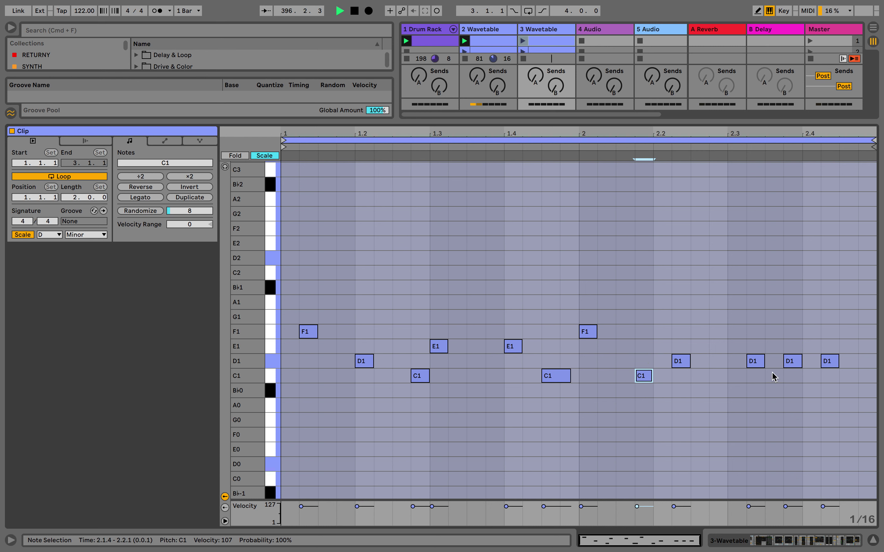
pyautogui.click(796, 365)
pyautogui.press('Up')
pyautogui.press('Up')
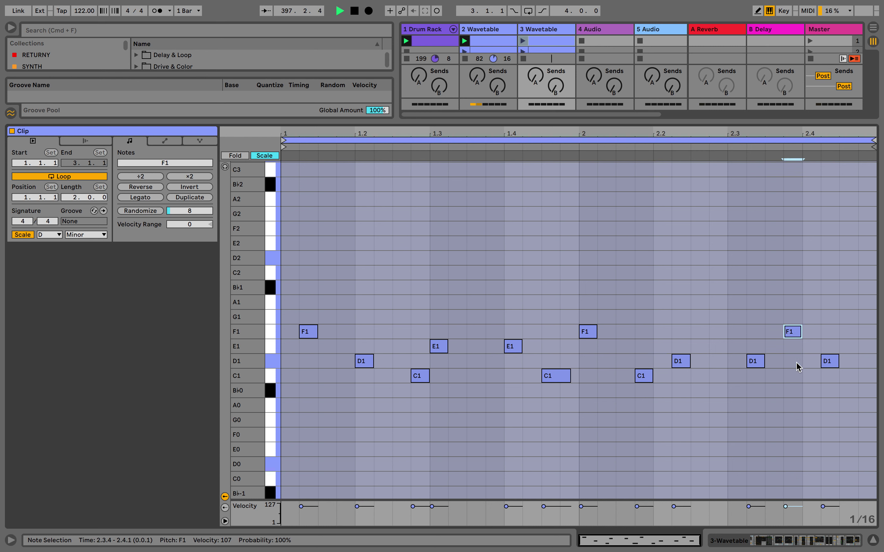
# Remove Wavetable, Velocity and both EQ Eight devices from track 3
pyautogui.click(543, 31)
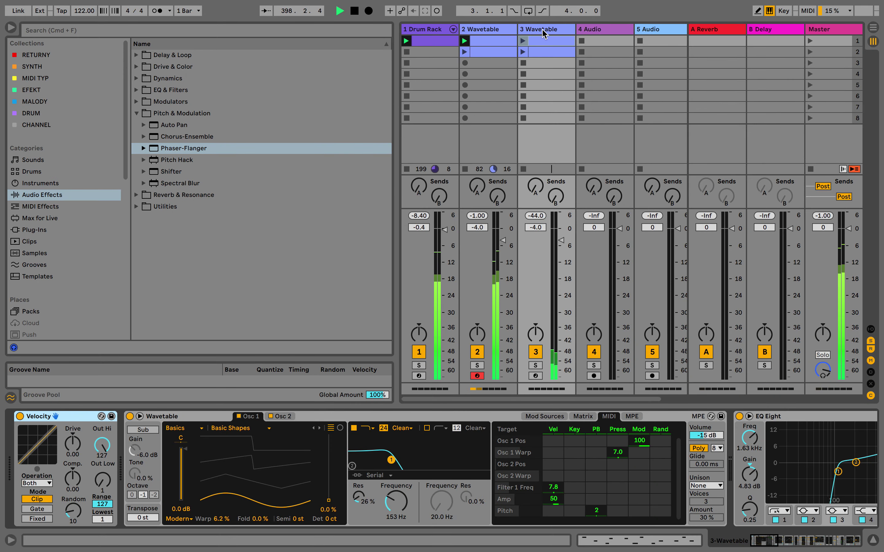
pyautogui.click(204, 416)
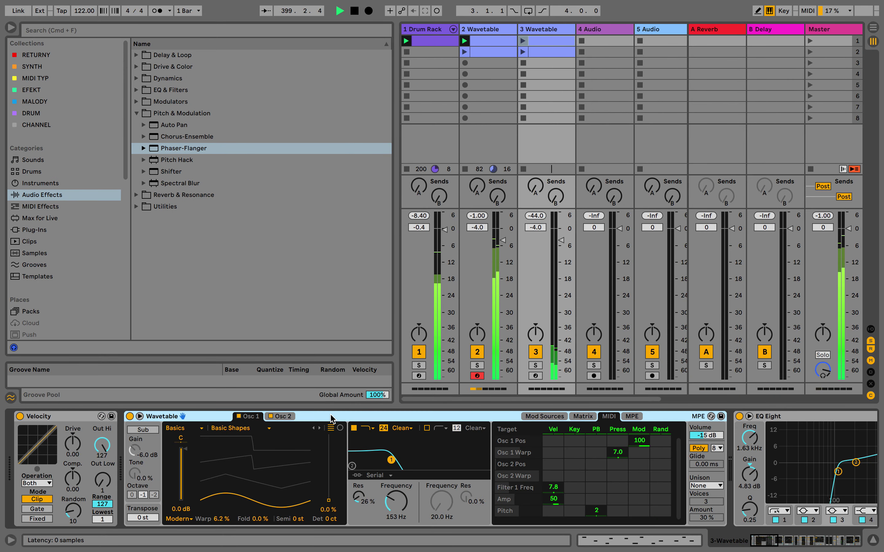
pyautogui.press('Delete')
pyautogui.click(77, 417)
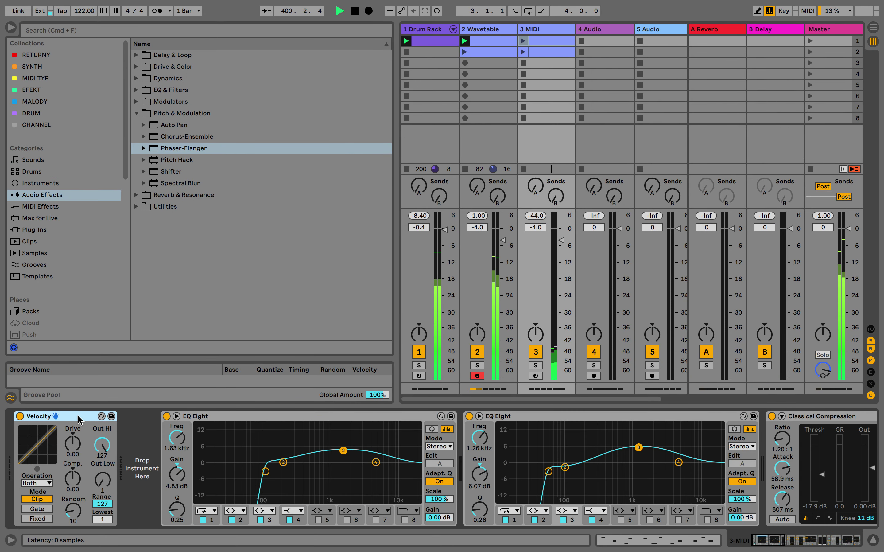
pyautogui.press('Delete')
pyautogui.click(455, 420)
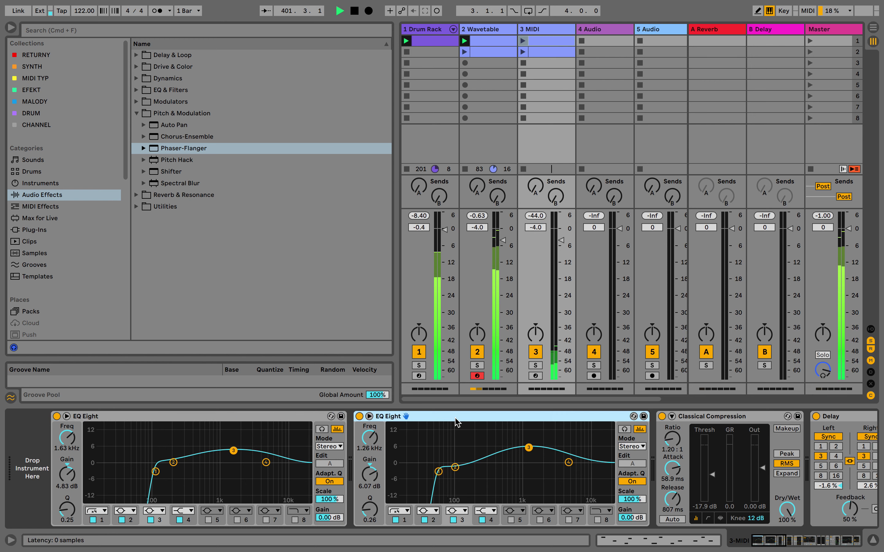
pyautogui.press('Delete')
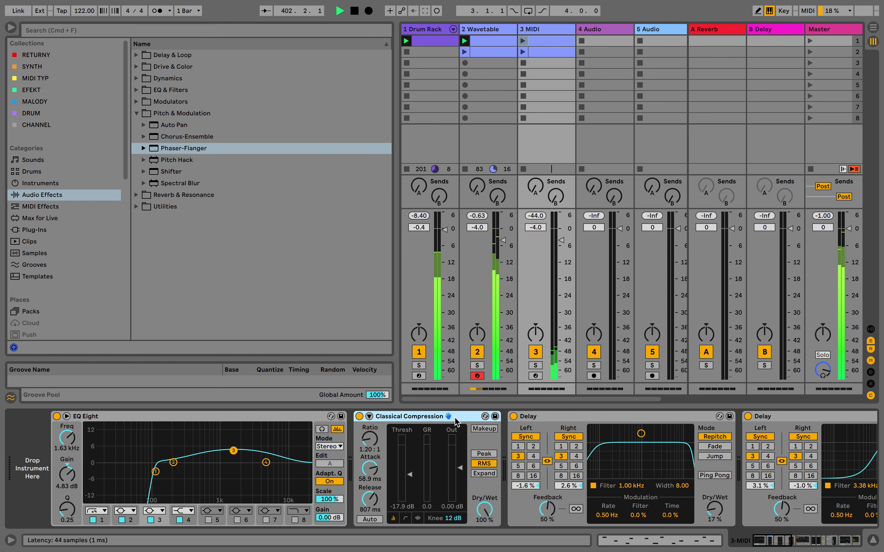
pyautogui.click(214, 418)
pyautogui.press('Delete')
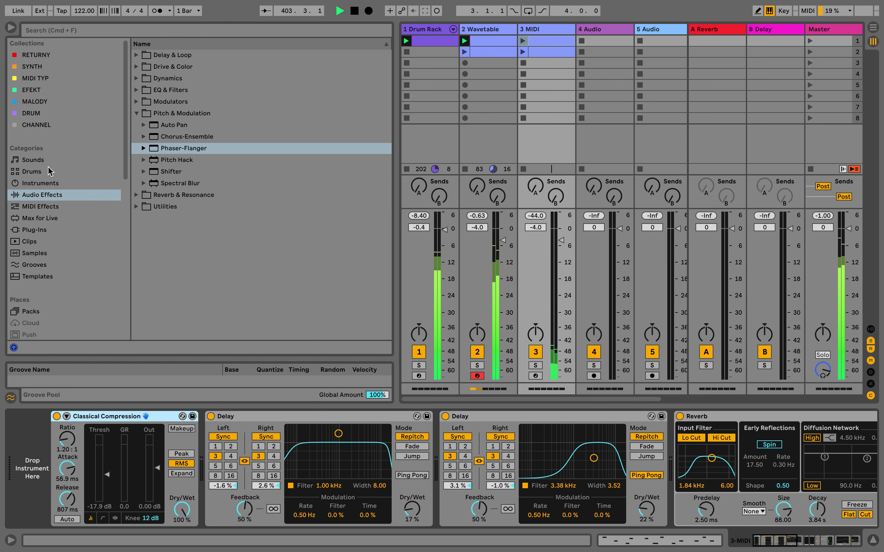
# Load the Drift instrument at the start of track 3's device chain
pyautogui.click(36, 186)
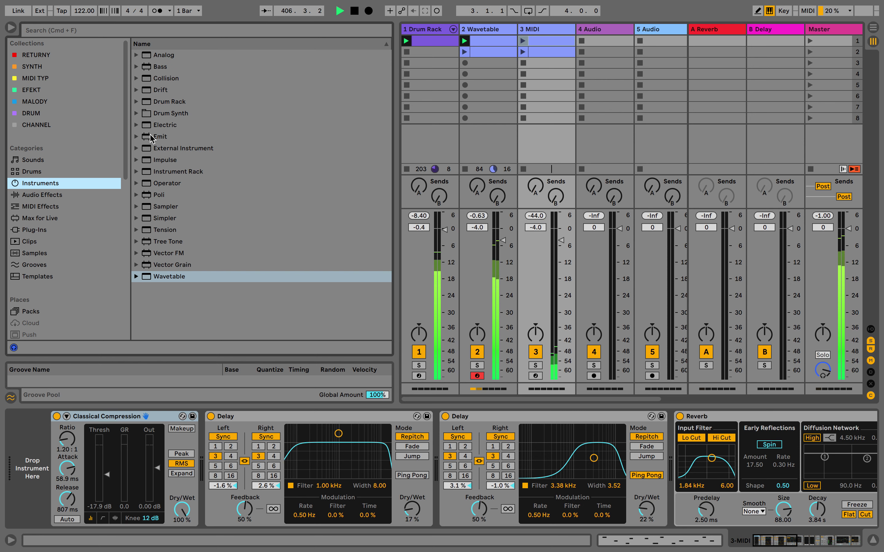
pyautogui.click(59, 198)
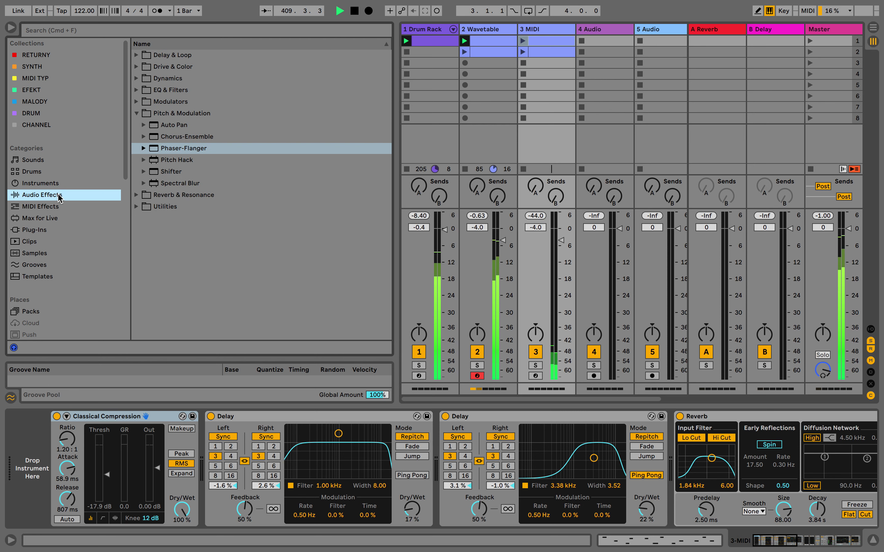
pyautogui.click(51, 186)
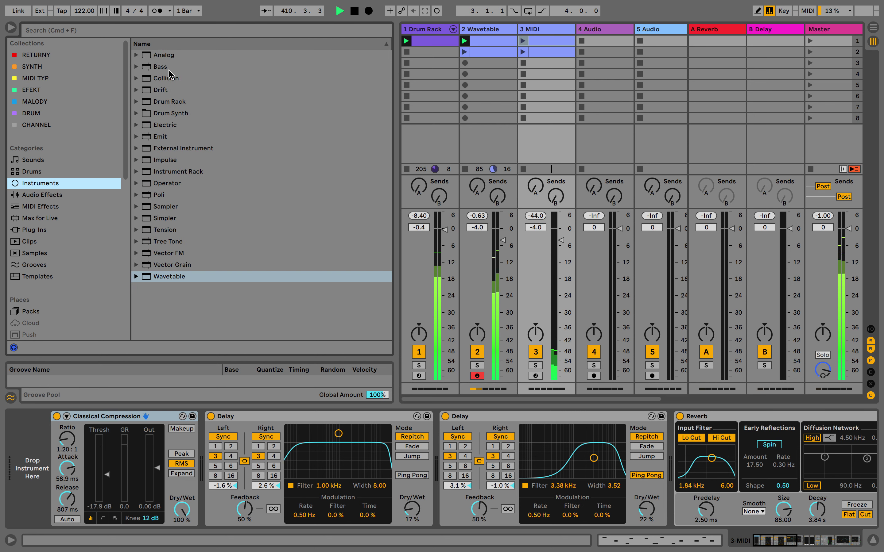
pyautogui.moveTo(163, 89); pyautogui.dragTo(51, 422)
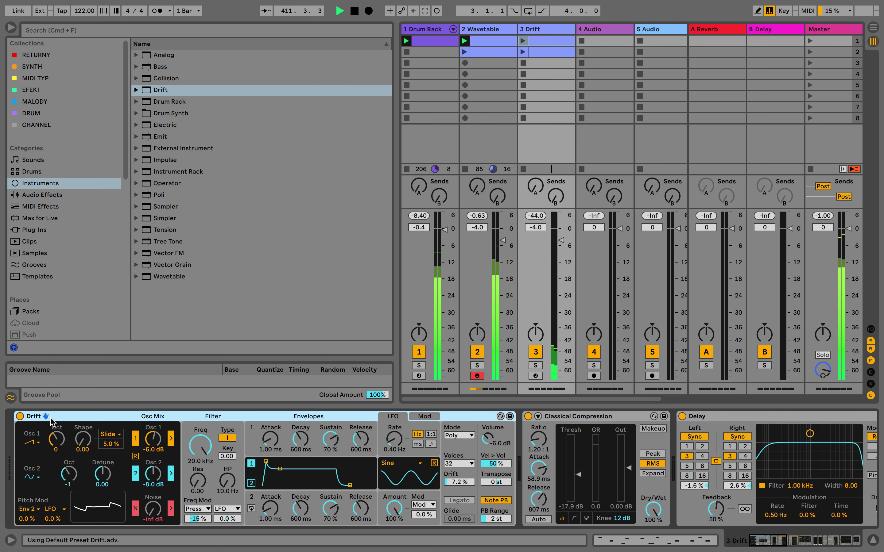
# Give both Drift oscillators the rectangular waveform, and set Osc 2's level to -6.0 dB, octave to 0 and detune to 0.19
pyautogui.click(33, 477)
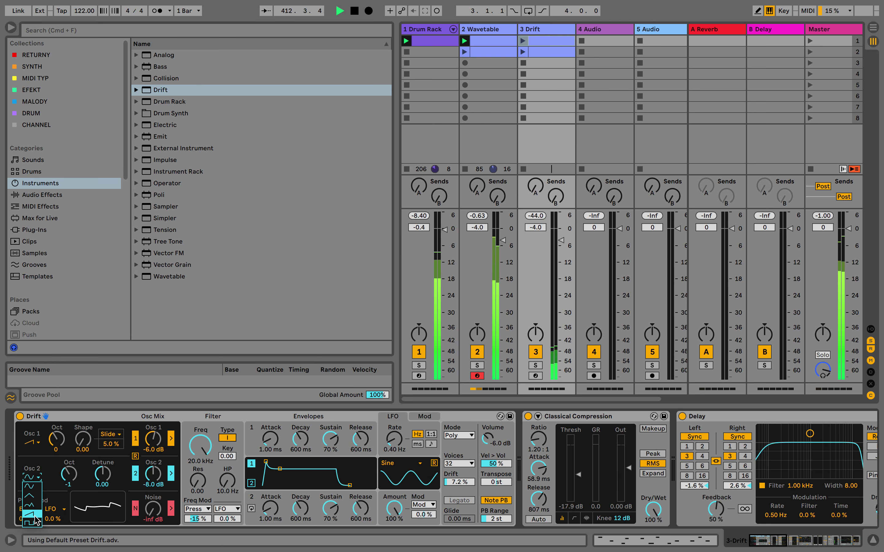
pyautogui.click(33, 528)
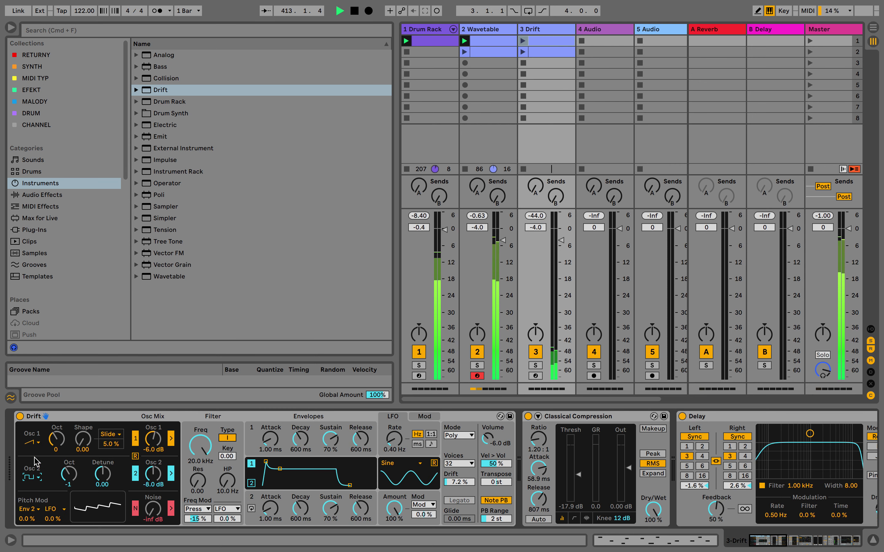
pyautogui.click(38, 440)
pyautogui.click(34, 508)
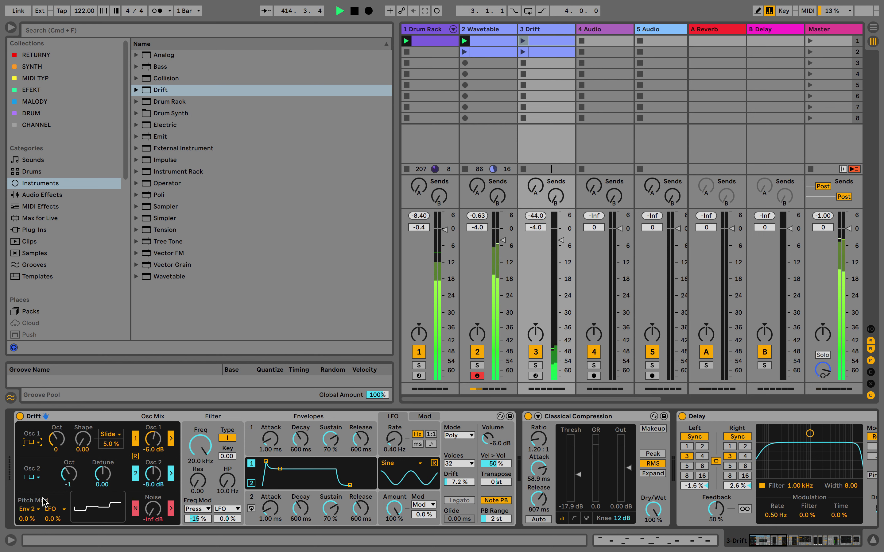
pyautogui.moveTo(154, 474); pyautogui.dragTo(154, 469)
pyautogui.click(108, 478)
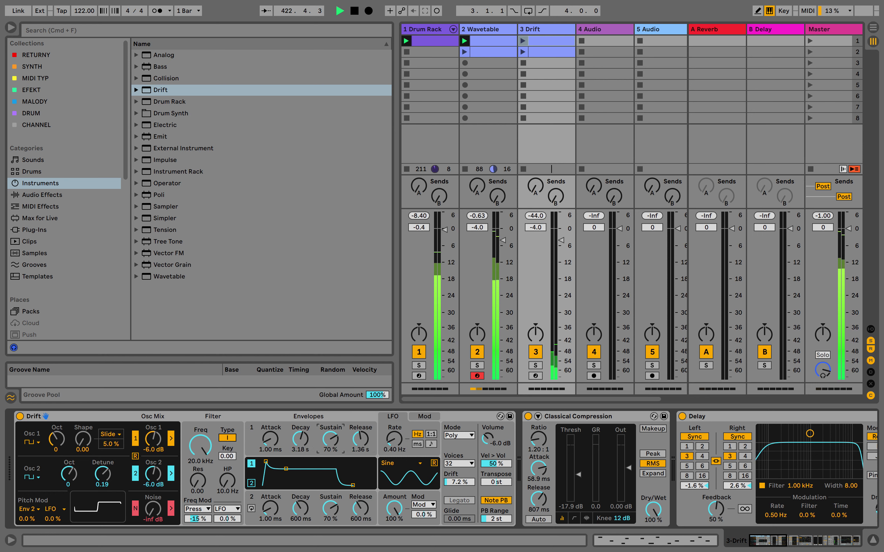
# Set Drift's envelope 1 to a 5.46 s decay and 57 % sustain
pyautogui.moveTo(332, 443); pyautogui.dragTo(333, 482)
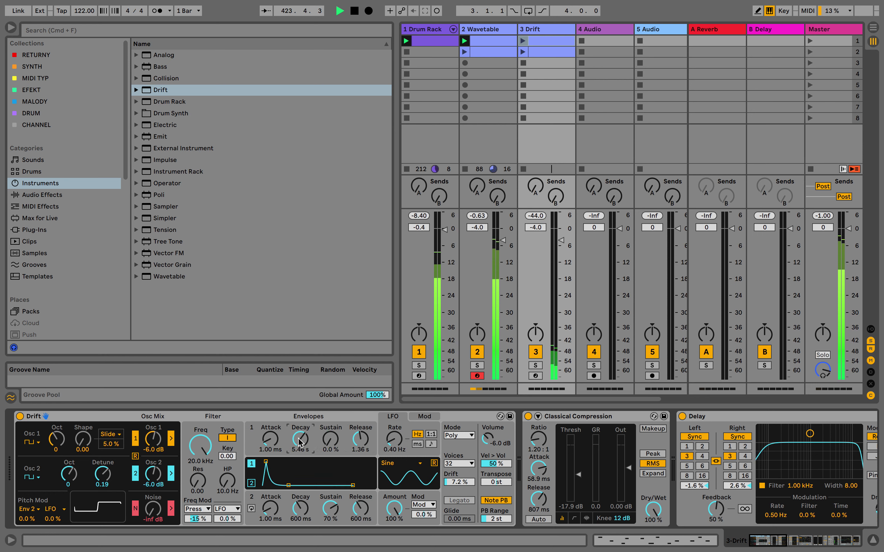
pyautogui.moveTo(326, 441); pyautogui.dragTo(326, 410)
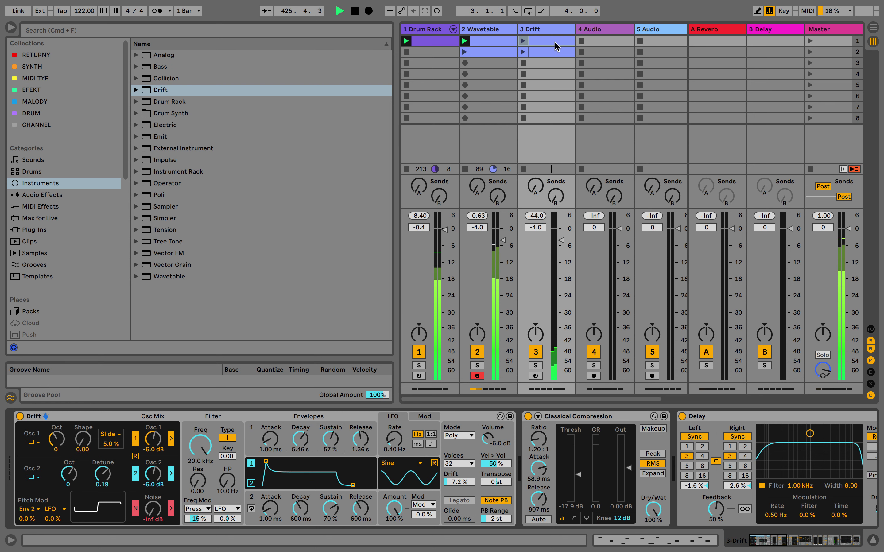
# Launch scene 1 and delete the scene 2 clips on the Wavetable and Drift tracks
pyautogui.click(809, 41)
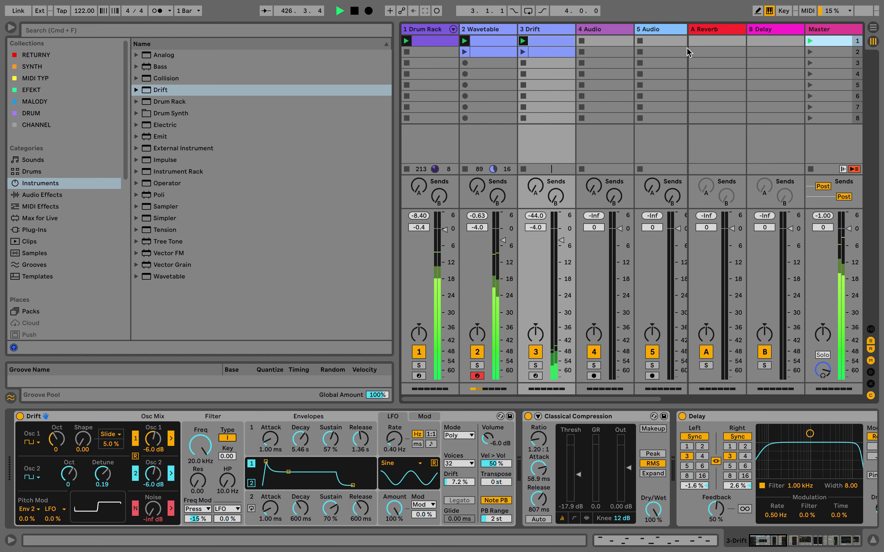
pyautogui.click(497, 54)
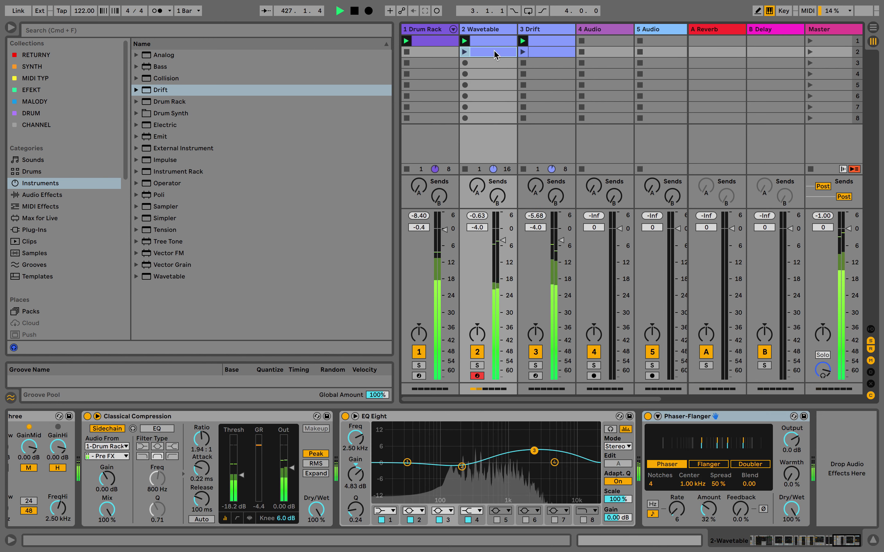
pyautogui.click(552, 54)
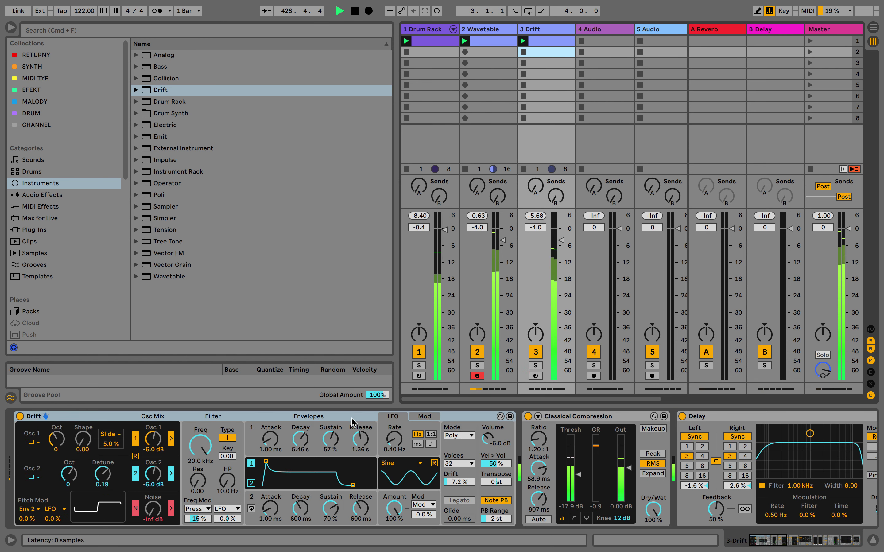
# Set envelope 1 to 5.12 s decay, 0 % sustain and 961 ms release, with LFO amount at 0 % and voice mode Mono
pyautogui.moveTo(330, 439); pyautogui.dragTo(330, 471)
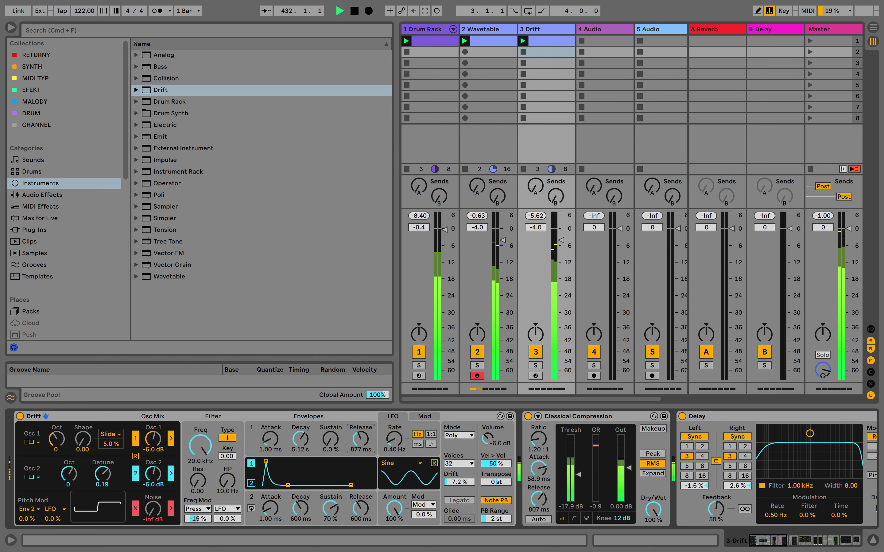
pyautogui.moveTo(394, 508); pyautogui.dragTo(394, 510)
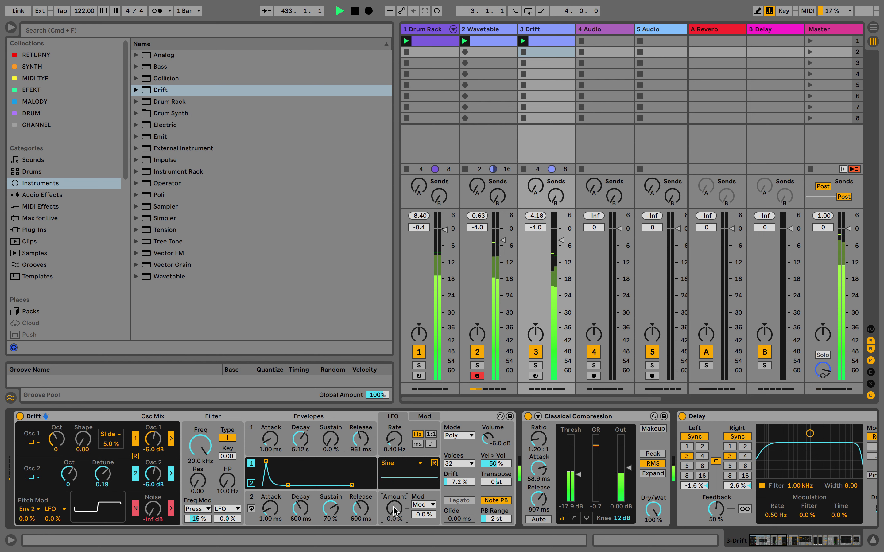
pyautogui.click(464, 435)
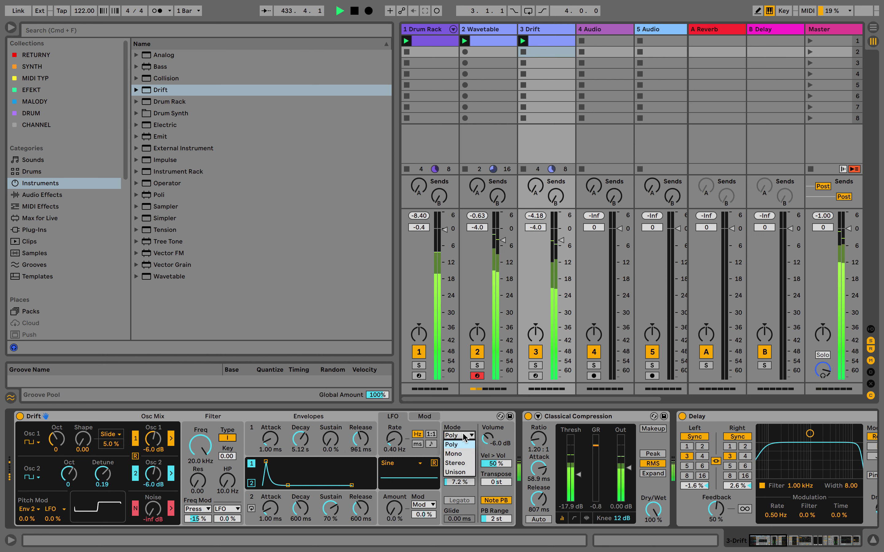
pyautogui.click(459, 454)
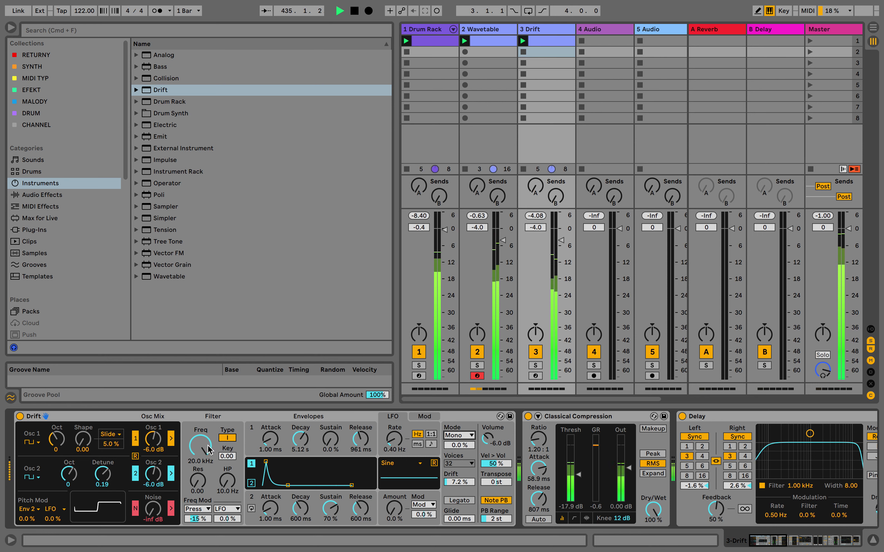
# Set Drift's filter to type II at 170 Hz with 0.28 resonance, and modulate its frequency with Env 1
pyautogui.moveTo(208, 450); pyautogui.dragTo(200, 472)
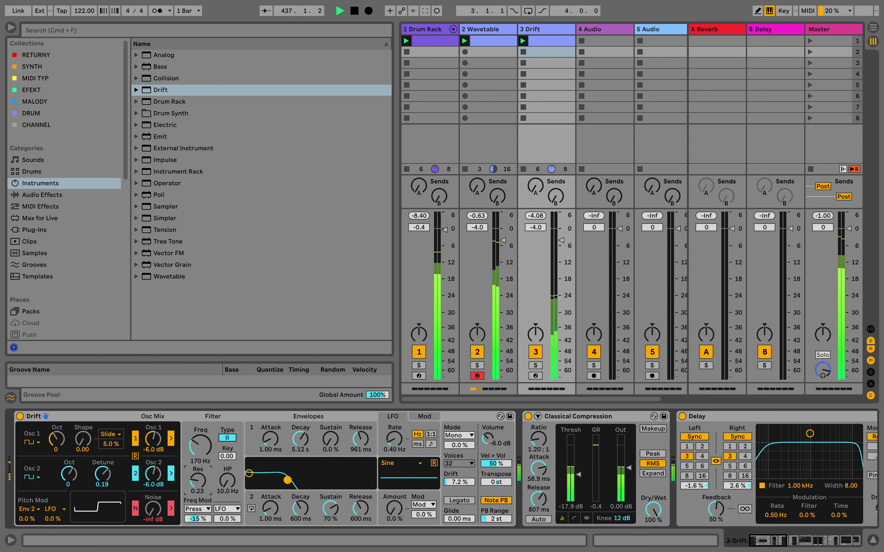
pyautogui.click(228, 509)
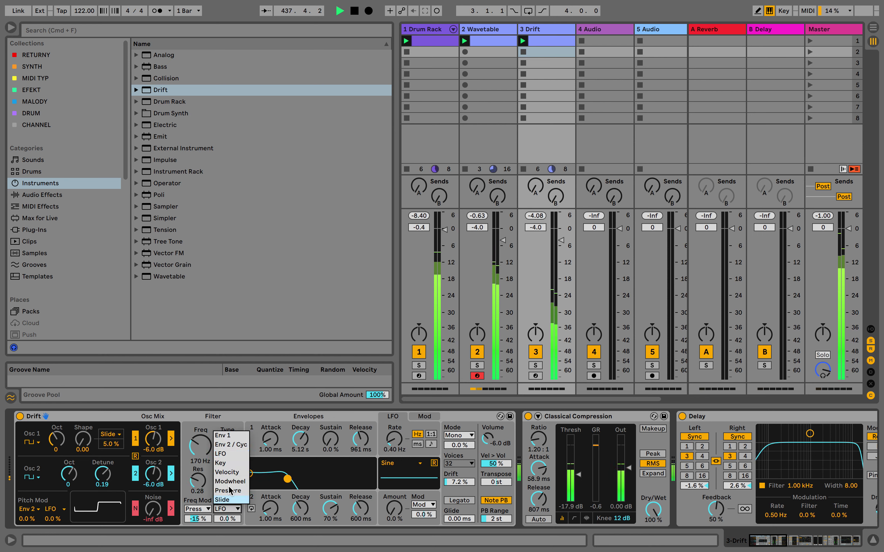
pyautogui.click(226, 436)
pyautogui.moveTo(227, 518); pyautogui.dragTo(227, 513)
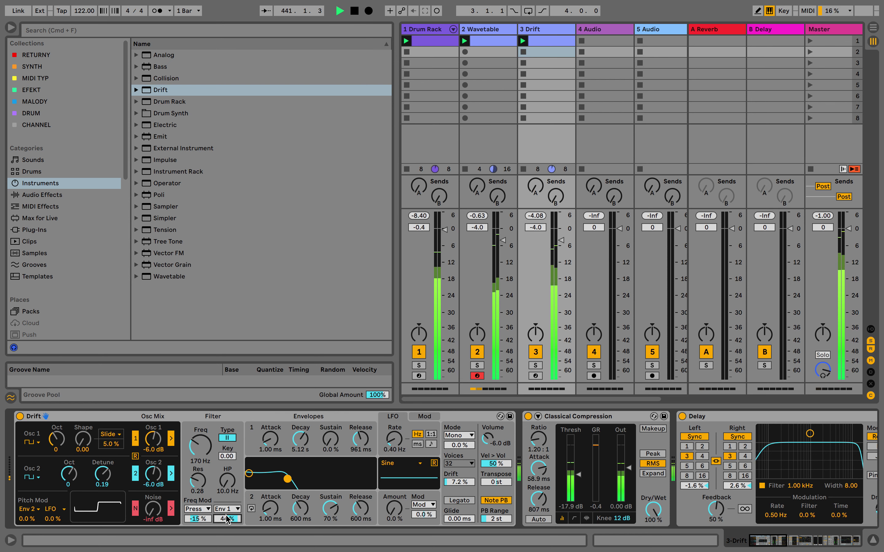
# Turn off both Delay effects on the Drift track
pyautogui.hscroll(7, 420, 439)
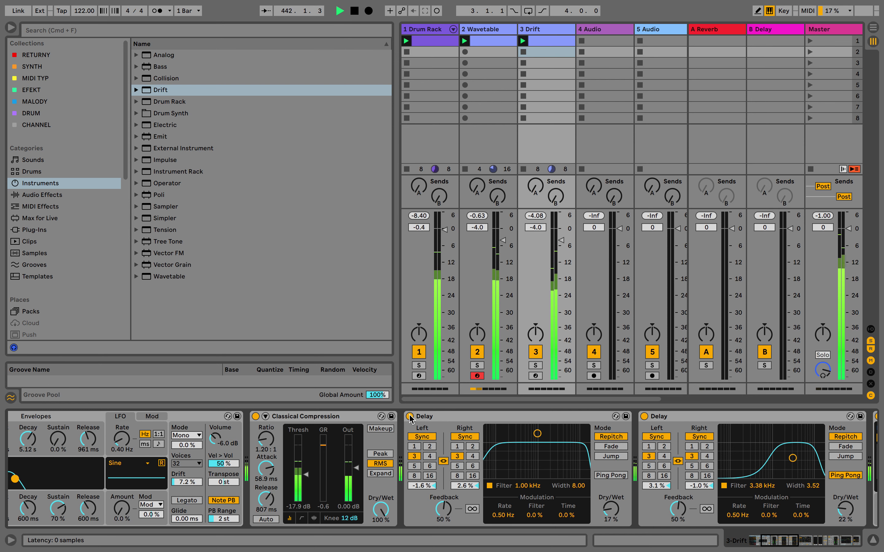
pyautogui.click(410, 416)
pyautogui.click(643, 416)
pyautogui.hscroll(9, 643, 420)
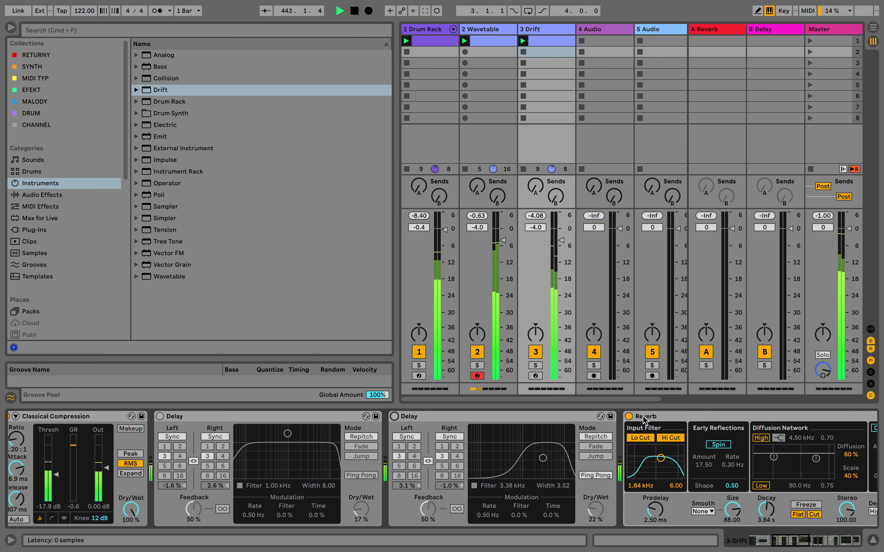
pyautogui.hscroll(3, 643, 420)
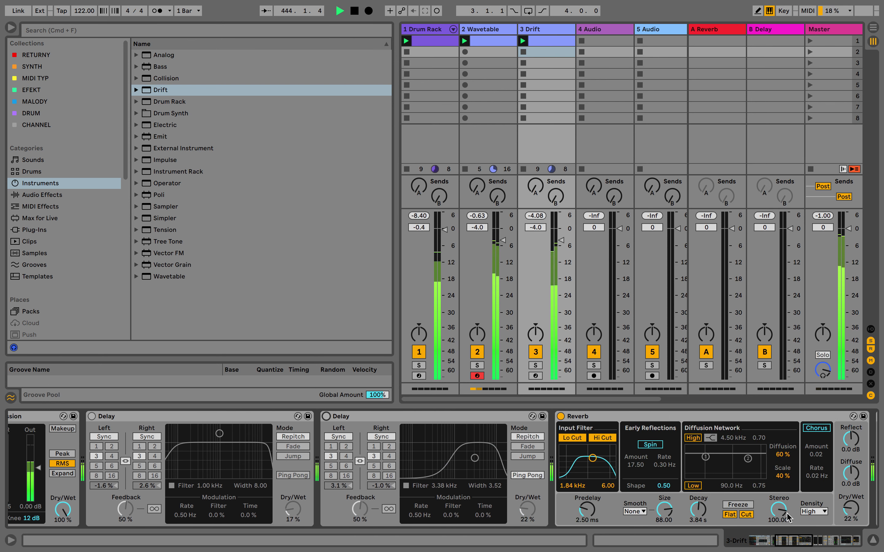
# Set the Drift track's Reverb stereo width to 0 and turn off the Tape and UADx LA-2 plug-ins
pyautogui.moveTo(786, 512); pyautogui.dragTo(786, 549)
pyautogui.hscroll(15, 743, 455)
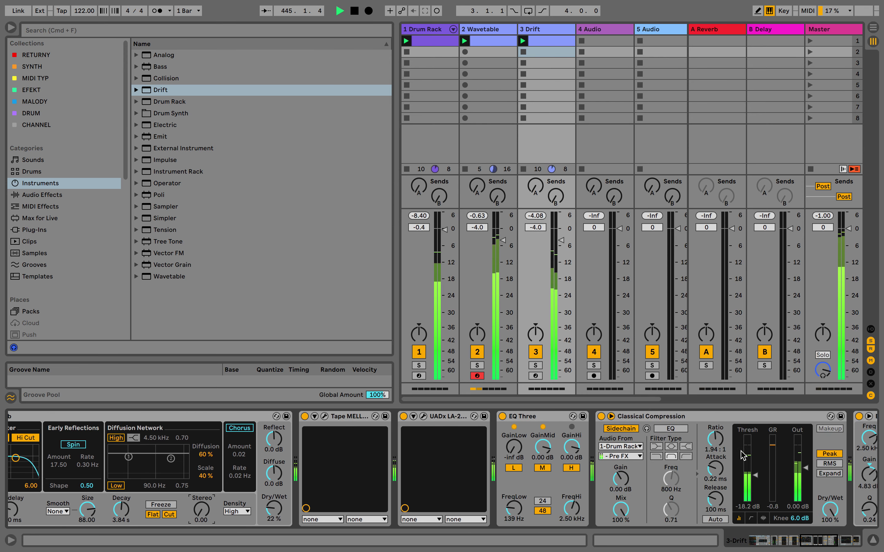
pyautogui.click(396, 416)
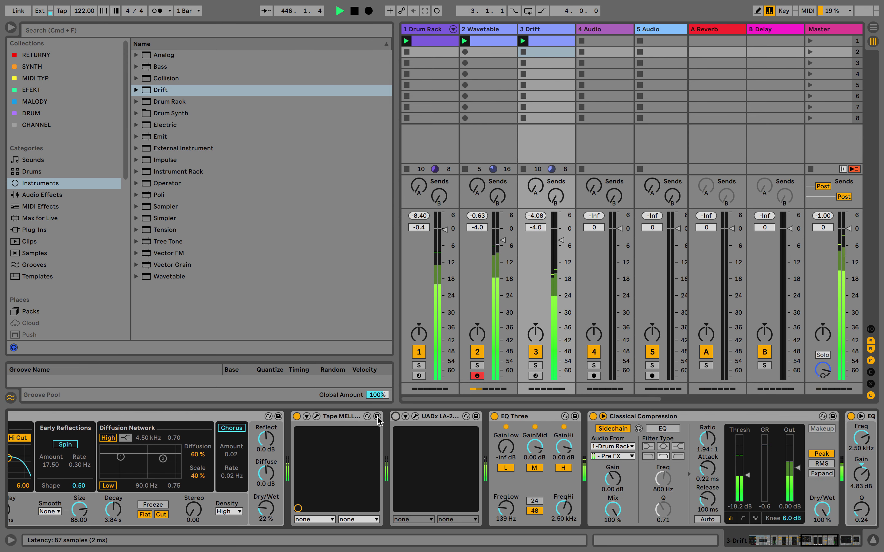
pyautogui.click(297, 416)
# Delete the EQ Three, UADx LA-2, Tape and Phaser-Flanger effects from the Drift track
pyautogui.click(517, 419)
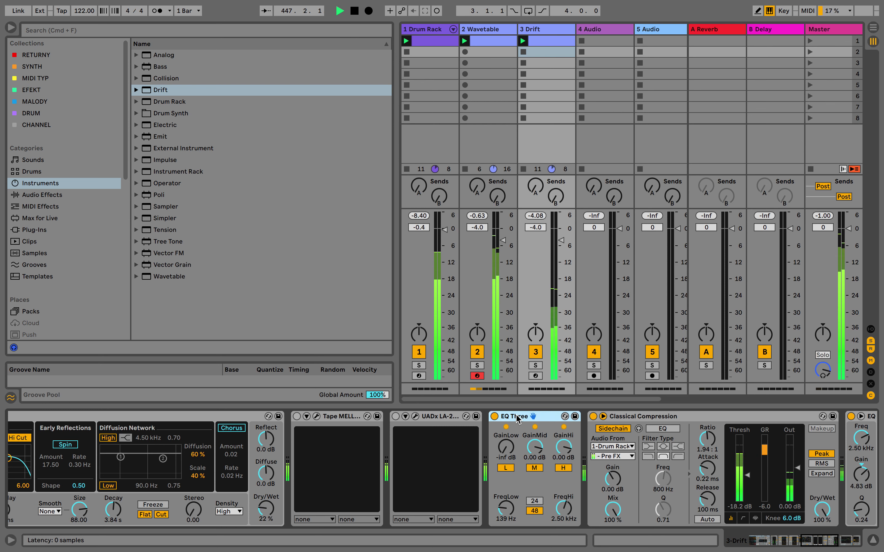
pyautogui.press('Delete')
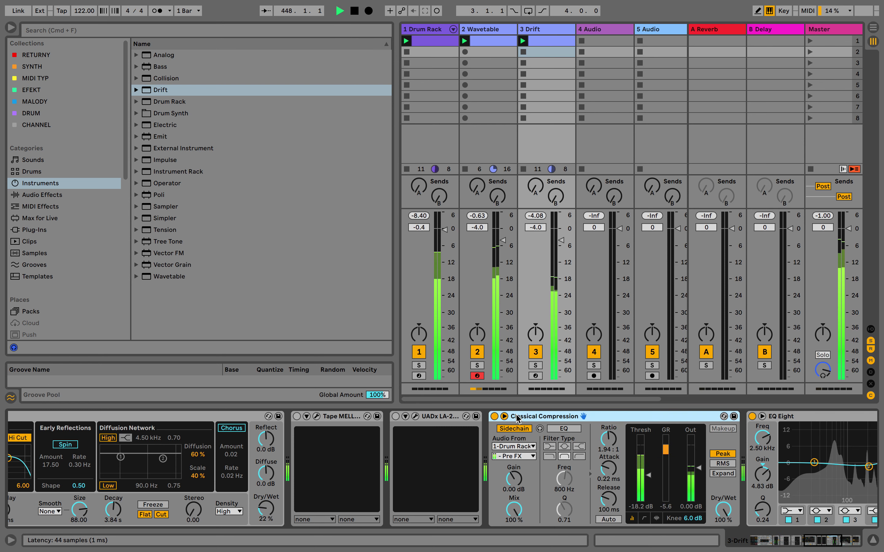
pyautogui.click(430, 418)
pyautogui.press('Delete')
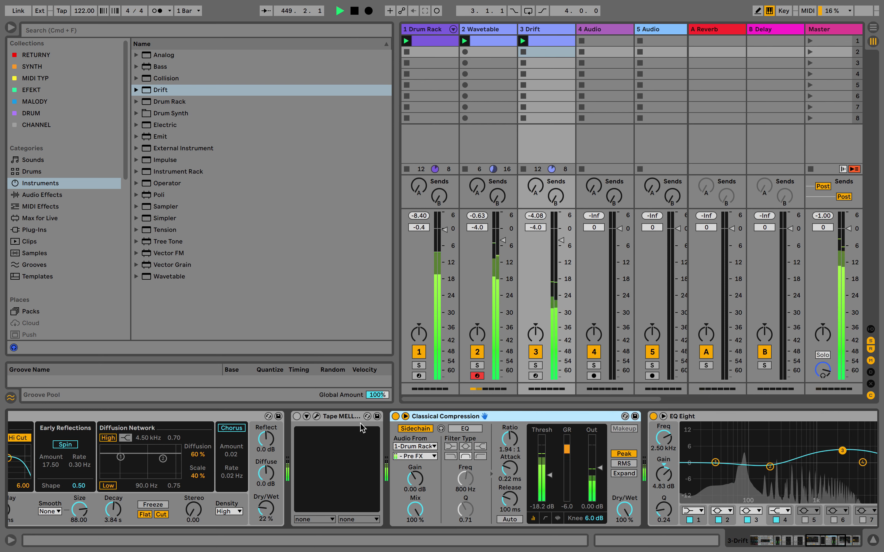
pyautogui.click(349, 417)
pyautogui.press('Delete')
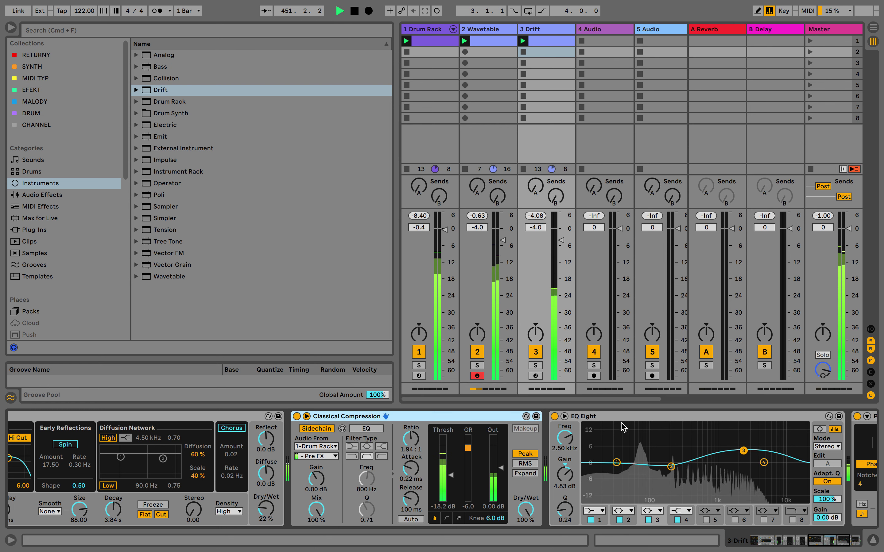
pyautogui.hscroll(3, 666, 450)
pyautogui.hscroll(5, 666, 450)
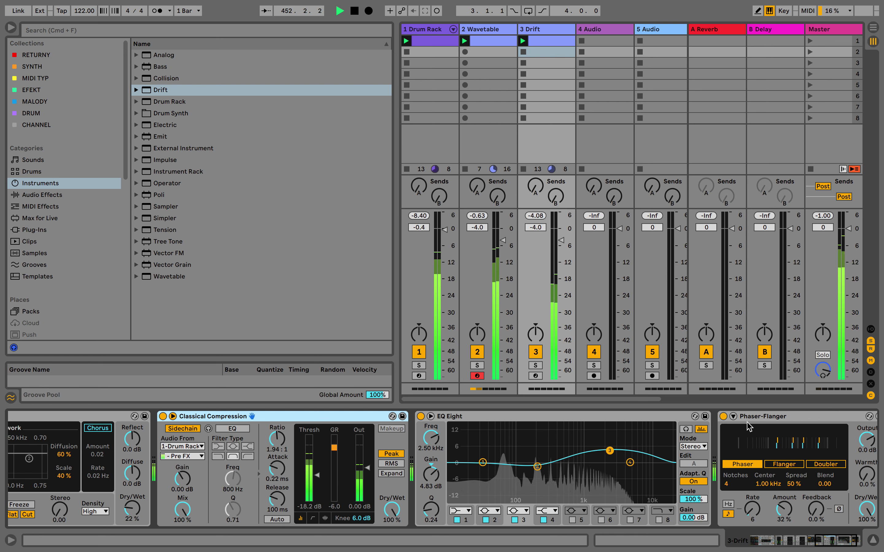
pyautogui.click(764, 418)
pyautogui.press('Delete')
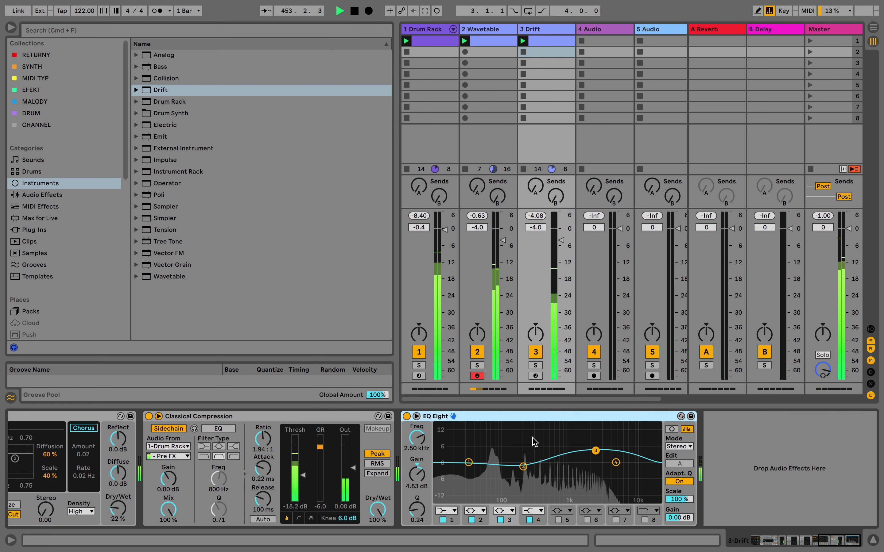
# Reshape the Drift track's EQ Eight: flatten band 3, raise band 2 to 1.86 dB at 261 Hz, and enable band 8 as a high cut
pyautogui.moveTo(595, 450); pyautogui.dragTo(596, 464)
pyautogui.click(645, 519)
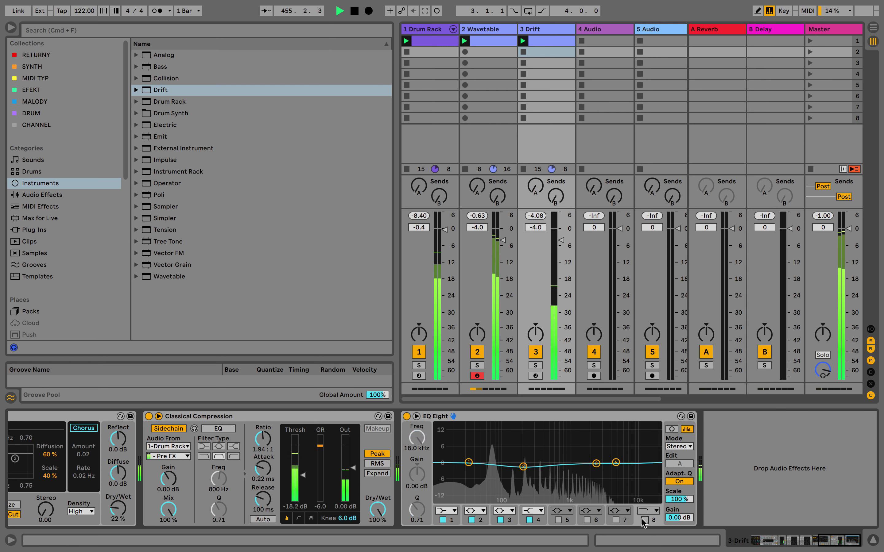
pyautogui.moveTo(653, 472)
pyautogui.mouseDown()
pyautogui.moveTo(583, 474)
pyautogui.moveTo(640, 459)
pyautogui.mouseUp()
# Set Drift's envelope 1 to 71 % sustain and 1.88 s release, and its drift amount to 24 %
pyautogui.hscroll(-4, 586, 472)
pyautogui.hscroll(-10, 641, 460)
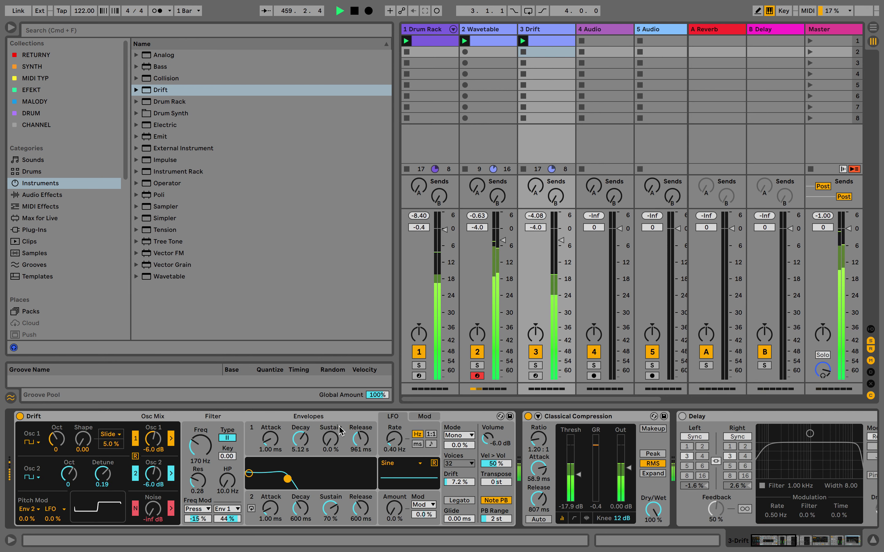
pyautogui.moveTo(327, 433); pyautogui.dragTo(328, 404)
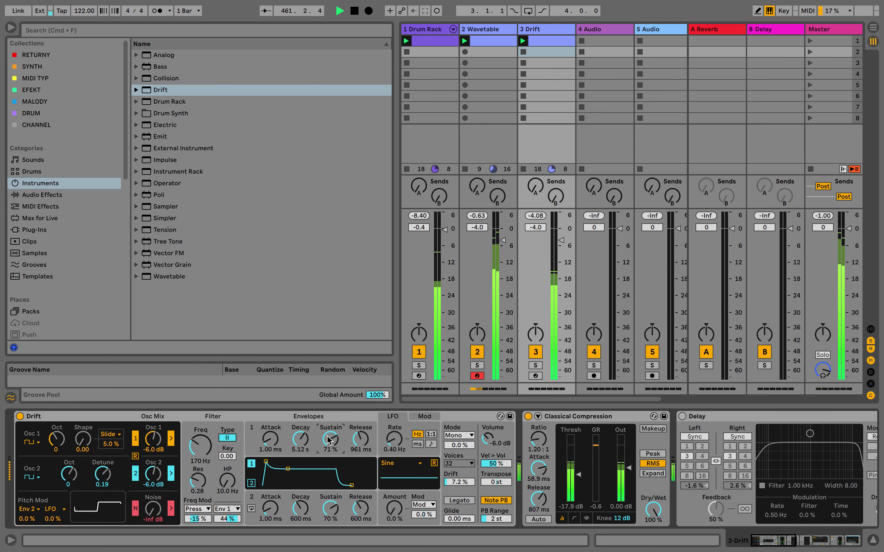
pyautogui.moveTo(360, 439); pyautogui.dragTo(360, 436)
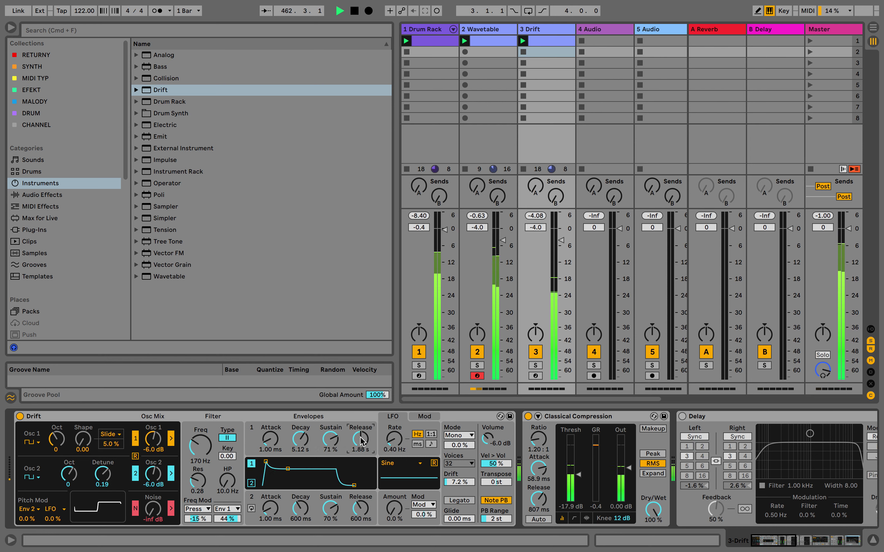
pyautogui.moveTo(459, 482); pyautogui.dragTo(459, 478)
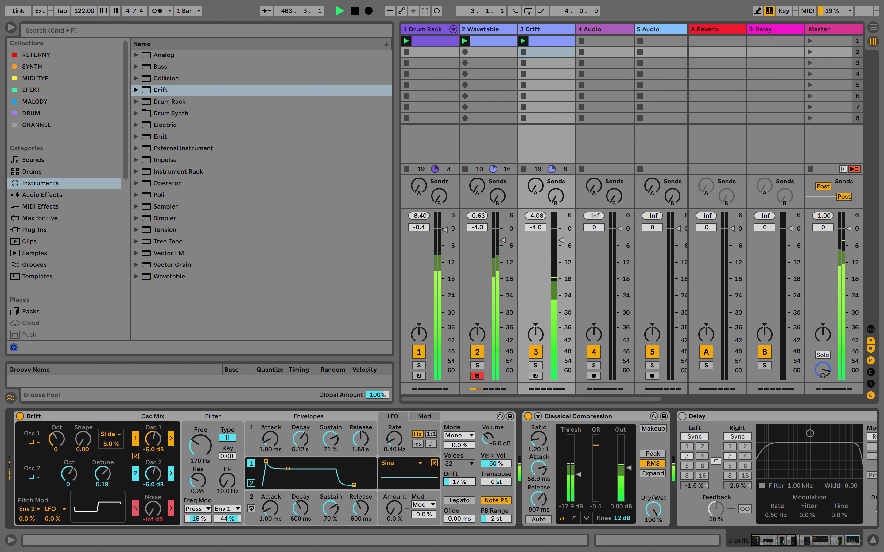
# Raise the Drift track's volume to 0 dB and set its filter to 346 Hz, key tracking 0.28 and Env 1 modulation 95 %
pyautogui.moveTo(559, 239); pyautogui.dragTo(559, 229)
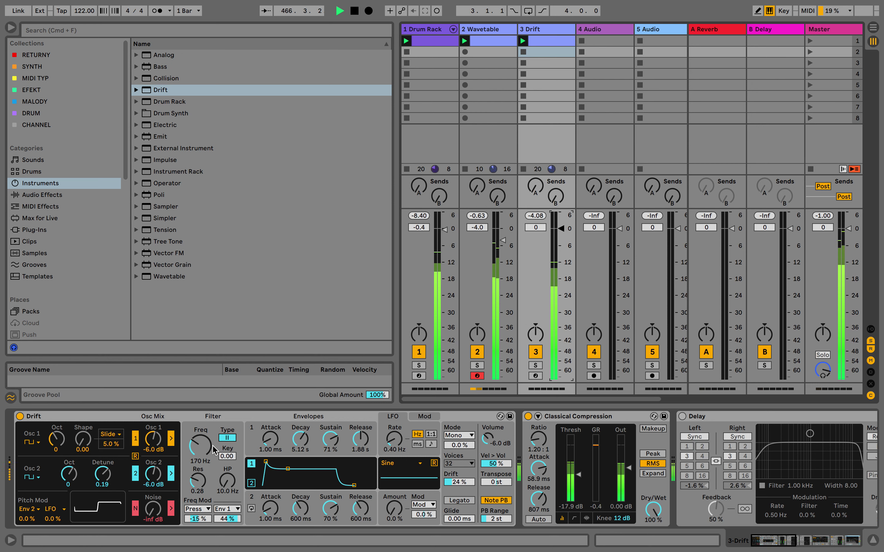
pyautogui.moveTo(204, 447); pyautogui.dragTo(224, 441)
pyautogui.moveTo(227, 519); pyautogui.dragTo(227, 500)
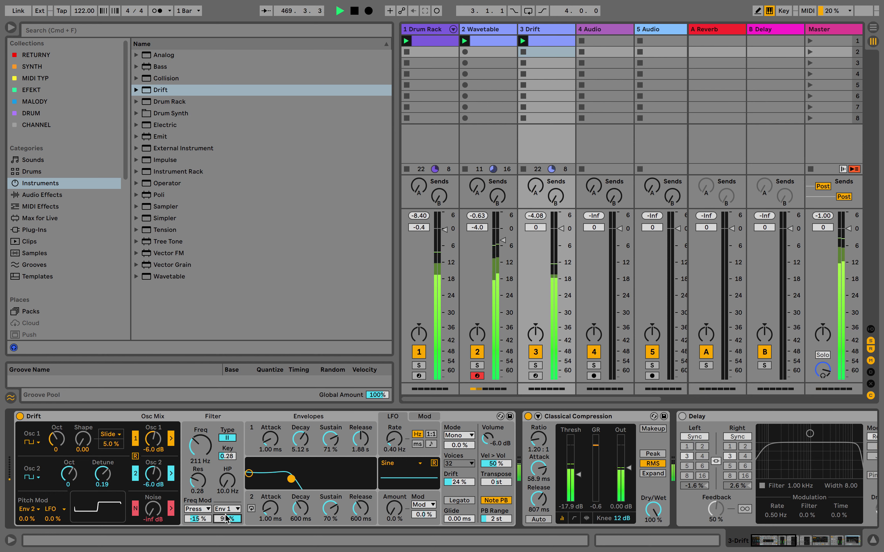
pyautogui.moveTo(205, 452); pyautogui.dragTo(205, 445)
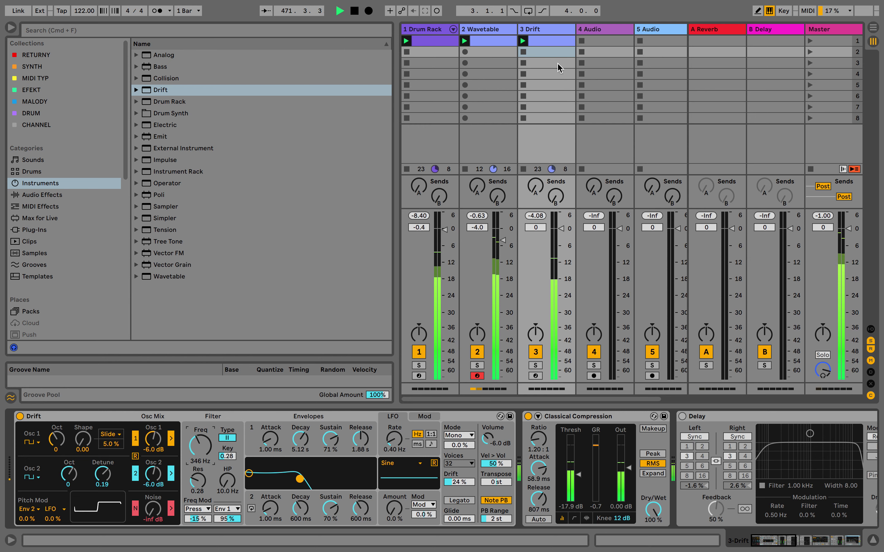
# In the Drift clip, shorten the D1 note in beat 2.2 and the C1 note just before it, slightly lowering that C1's velocity
pyautogui.doubleClick(555, 42)
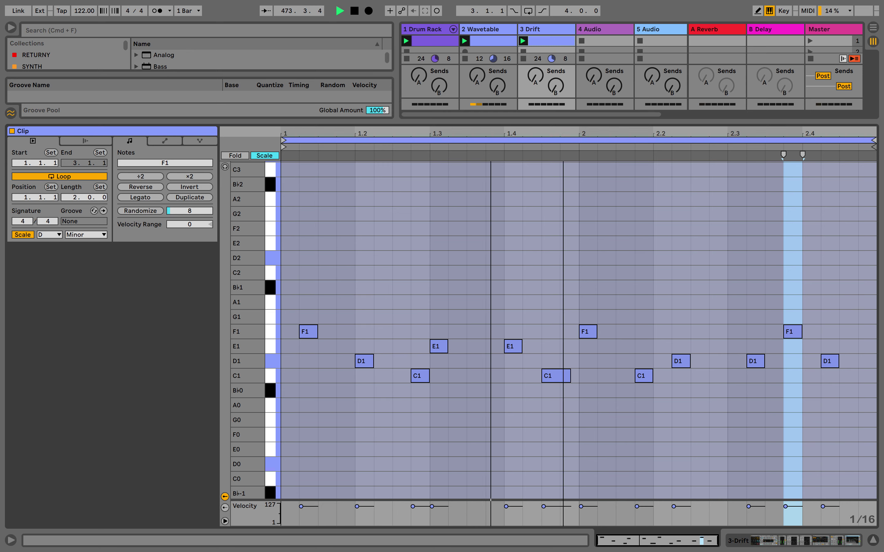
pyautogui.click(553, 33)
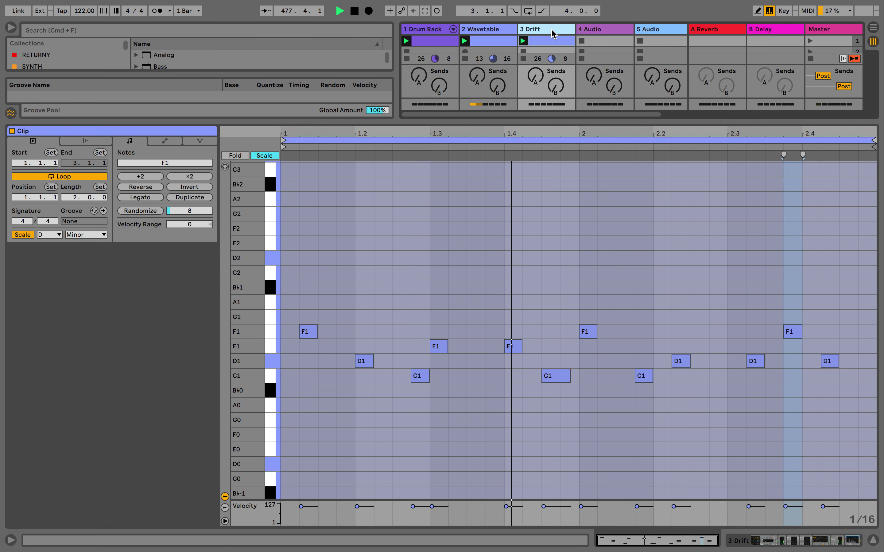
pyautogui.moveTo(689, 361); pyautogui.dragTo(683, 361)
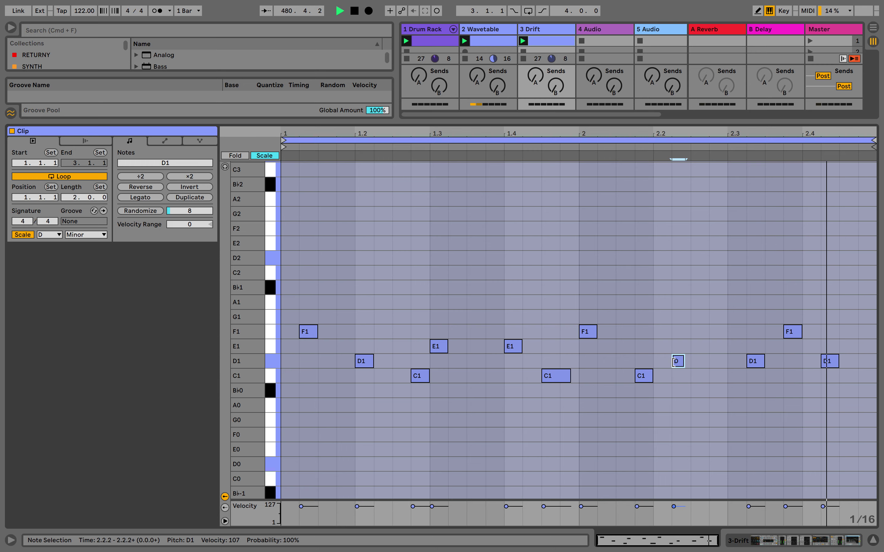
pyautogui.click(643, 375)
pyautogui.moveTo(642, 375); pyautogui.dragTo(643, 380)
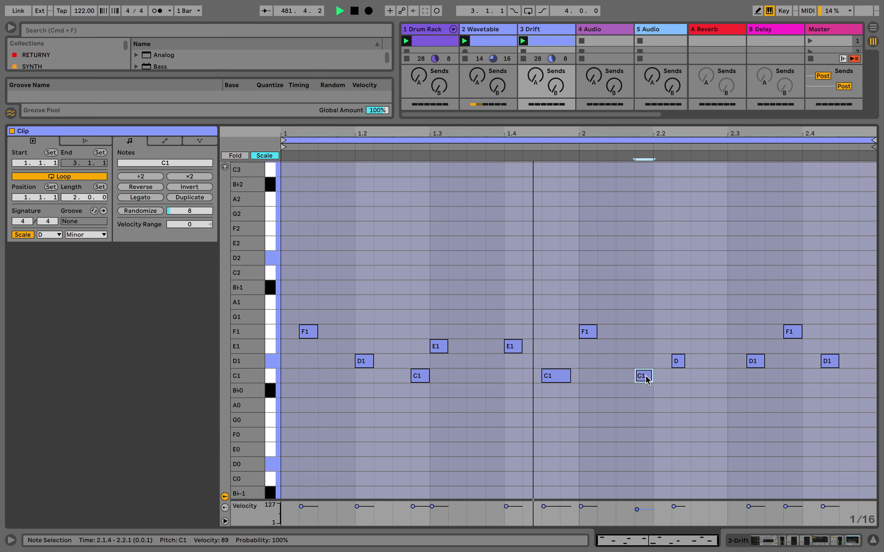
pyautogui.doubleClick(548, 30)
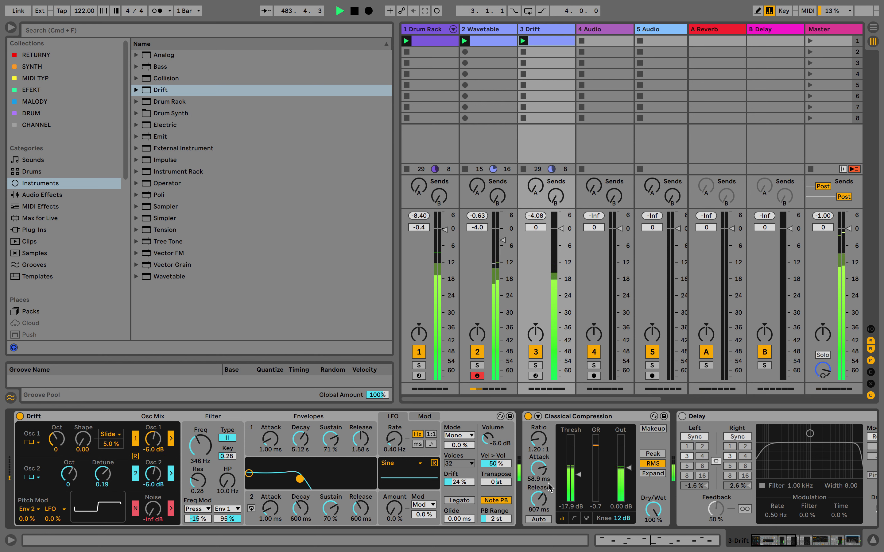
# Solo the Drift track, set its drift amount to 30 %, and set envelope 1 to 2.56 s decay, 0 % sustain and 1.36 s release
pyautogui.click(460, 481)
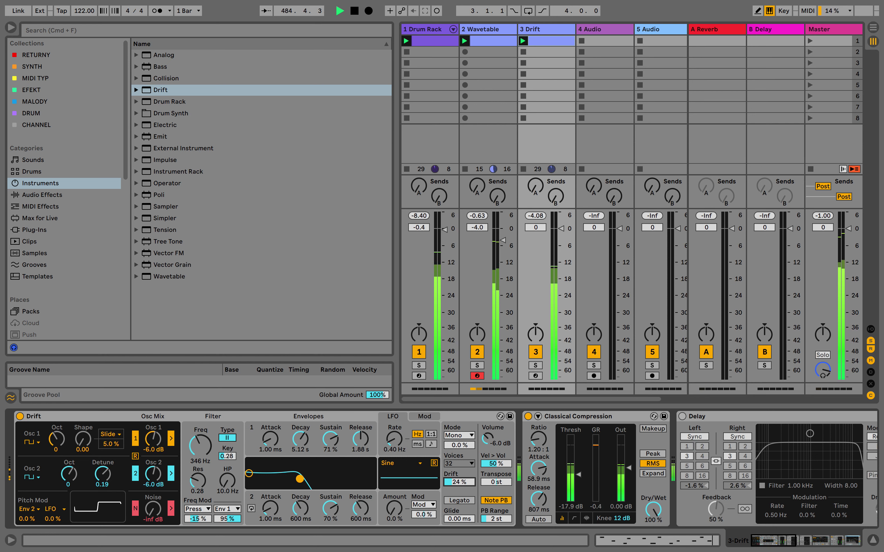
pyautogui.click(536, 366)
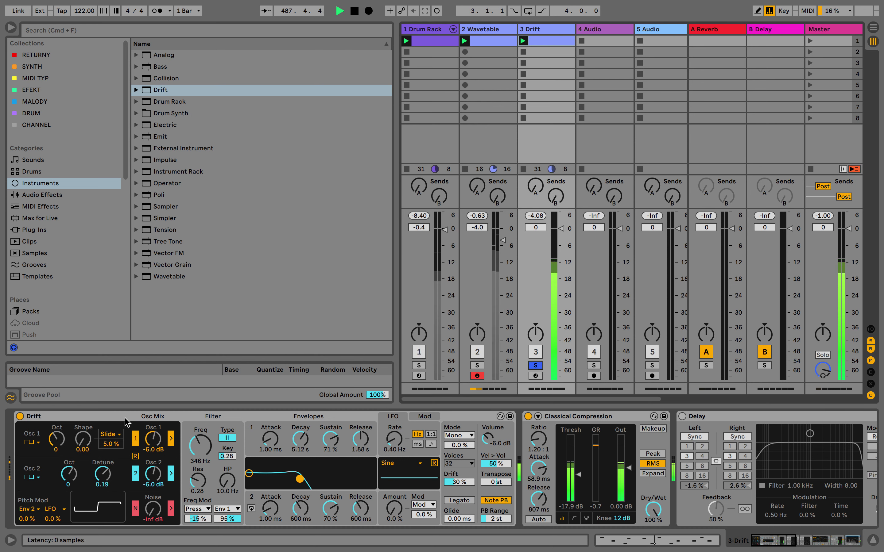
pyautogui.moveTo(297, 443); pyautogui.dragTo(328, 468)
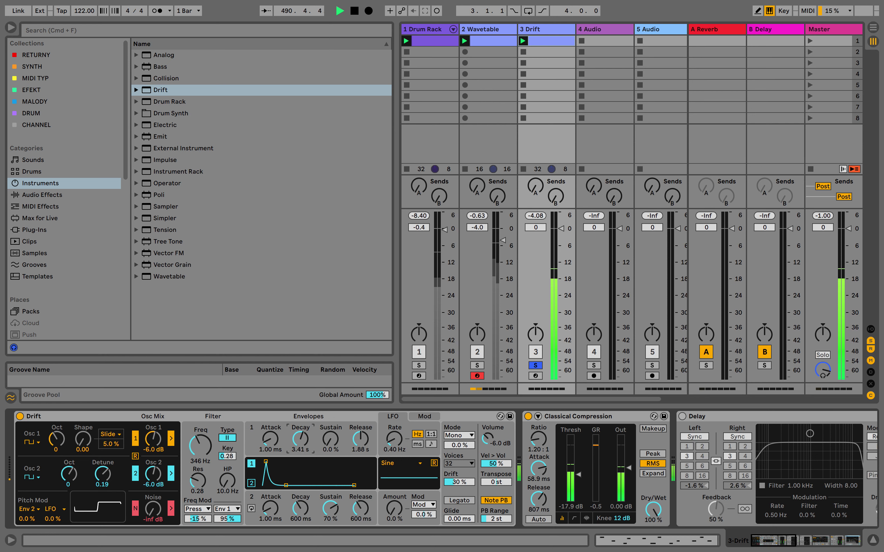
pyautogui.moveTo(360, 439); pyautogui.dragTo(359, 453)
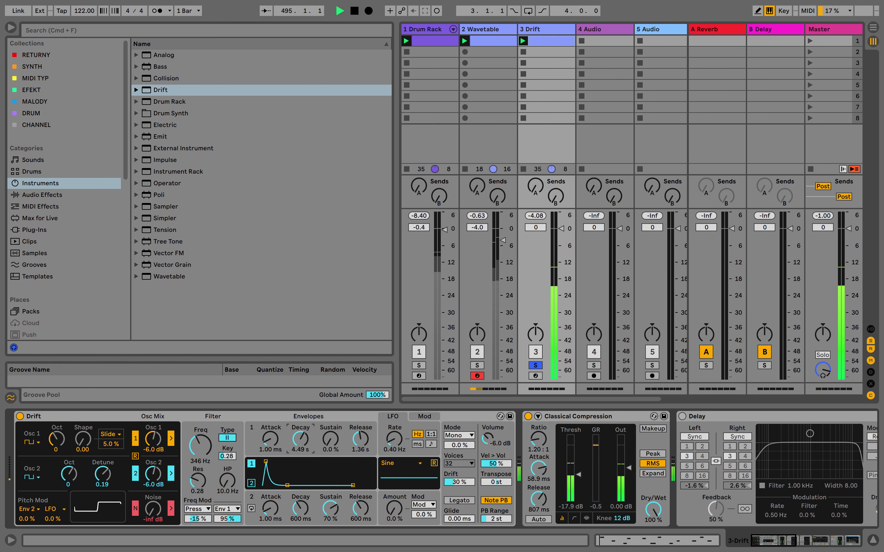
# Delete both Delay effects from the Drift track
pyautogui.hscroll(10, 302, 443)
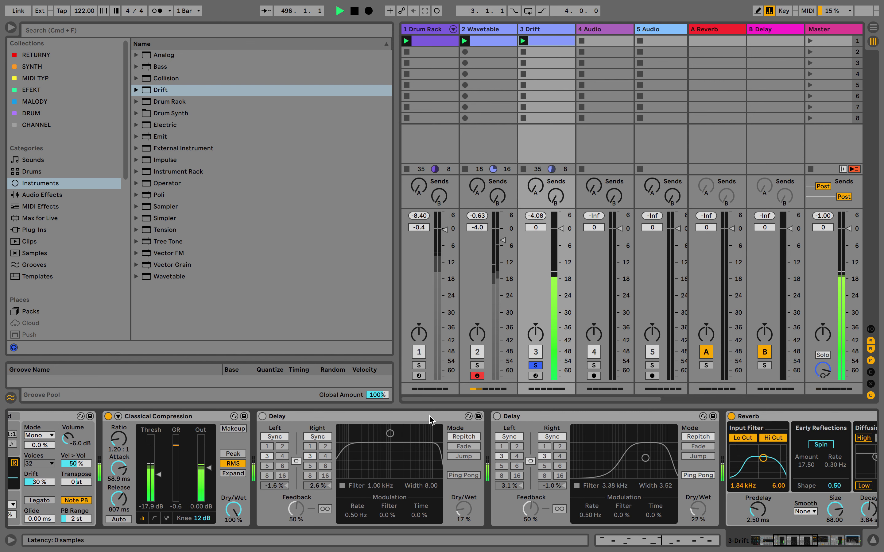
pyautogui.click(426, 415)
pyautogui.press('Delete')
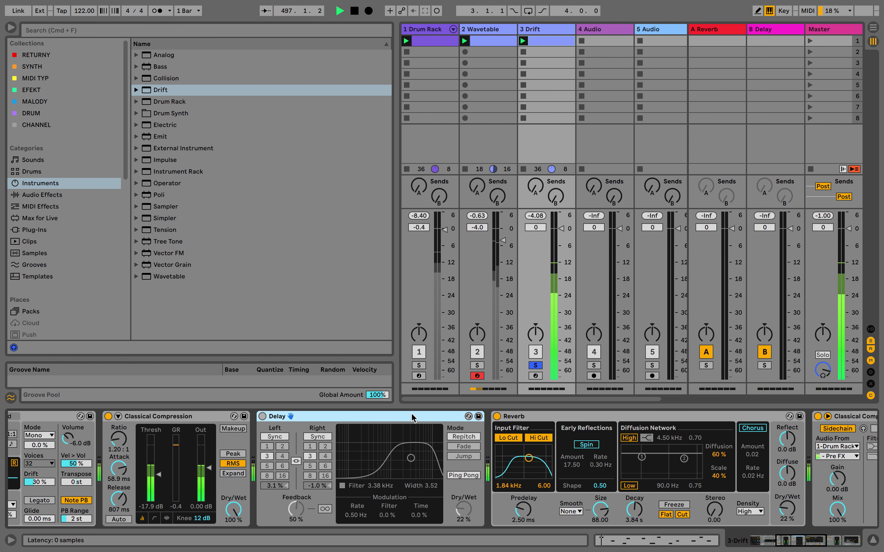
pyautogui.press('Delete')
# Compare the Drift track's sound with the Reverb off and on, and examine its EQ Eight curve
pyautogui.click(262, 417)
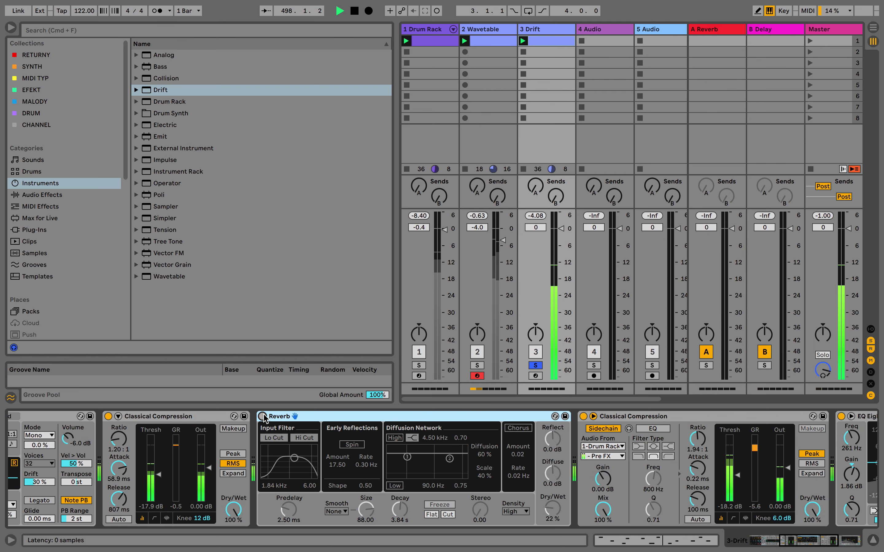
pyautogui.click(262, 416)
pyautogui.hscroll(1, 452, 457)
pyautogui.hscroll(20, 453, 456)
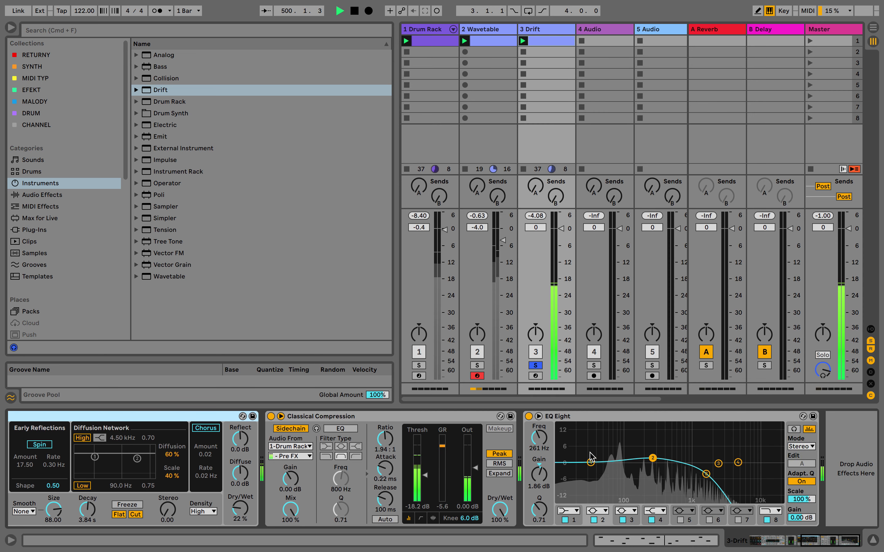
pyautogui.click(634, 461)
# Lower Drift's filter frequency to 189 Hz
pyautogui.hscroll(-20, 636, 466)
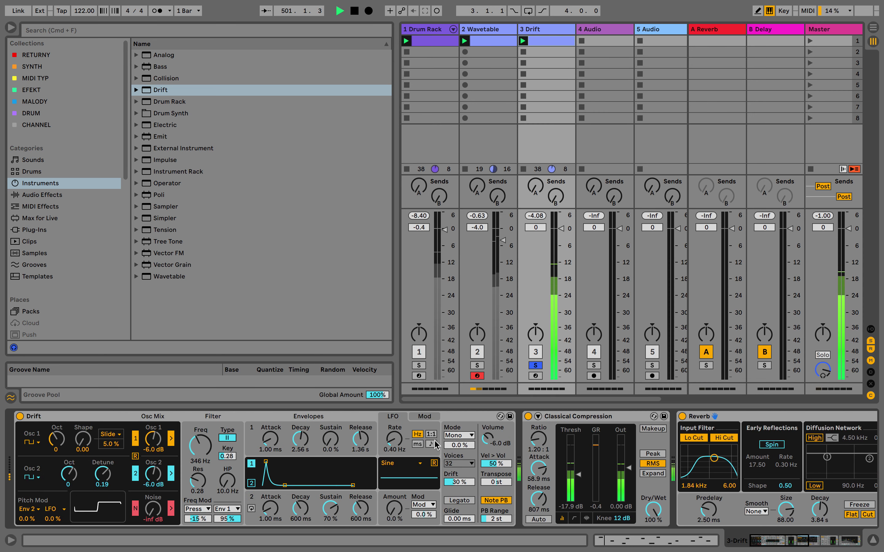
pyautogui.moveTo(203, 450); pyautogui.dragTo(203, 471)
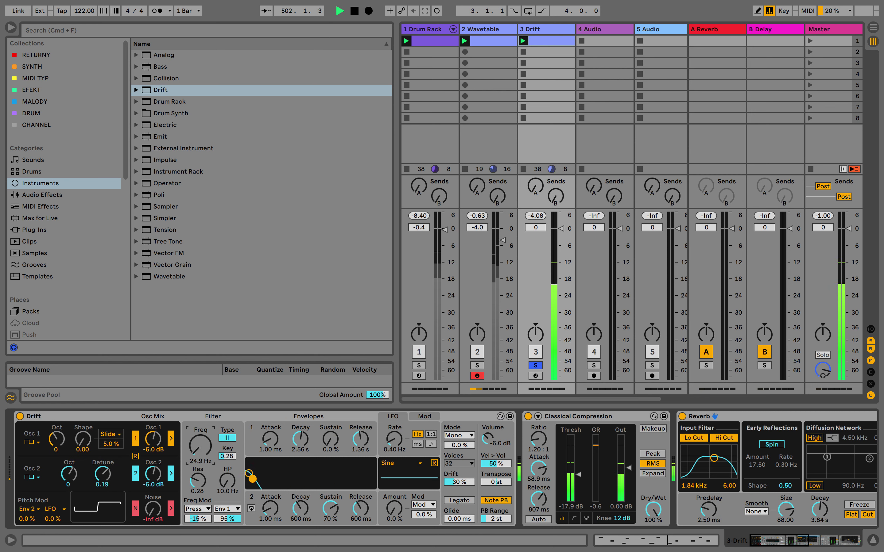
pyautogui.moveTo(200, 446)
pyautogui.mouseDown()
pyautogui.moveTo(201, 355)
pyautogui.moveTo(204, 449)
pyautogui.mouseUp()
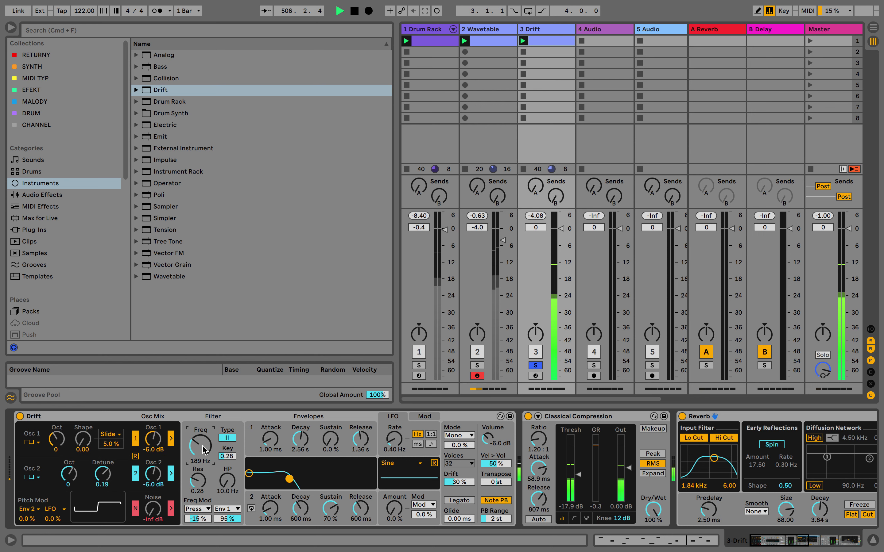
# Set envelope 2 to 6.59 s decay and 0 % sustain, the filter's Env 1 modulation to 19 % and its frequency to 537 Hz
pyautogui.click(253, 494)
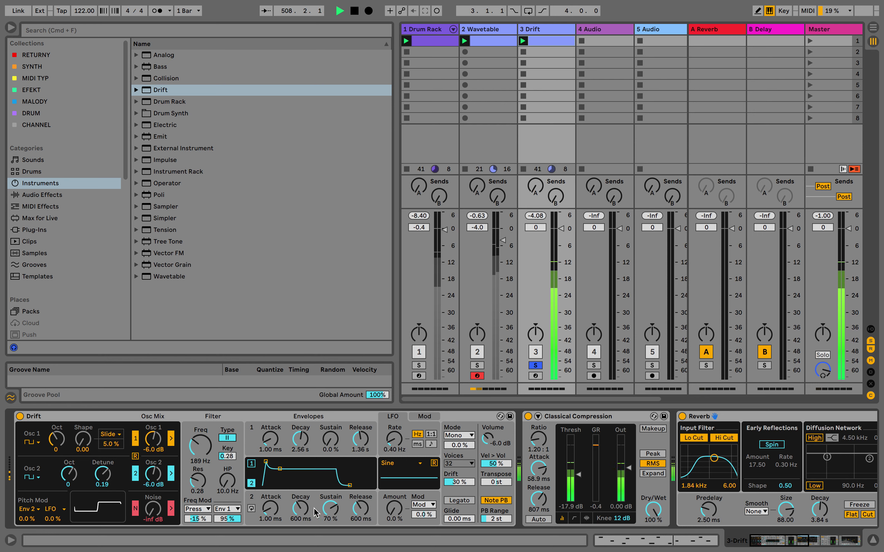
pyautogui.moveTo(329, 508); pyautogui.dragTo(300, 486)
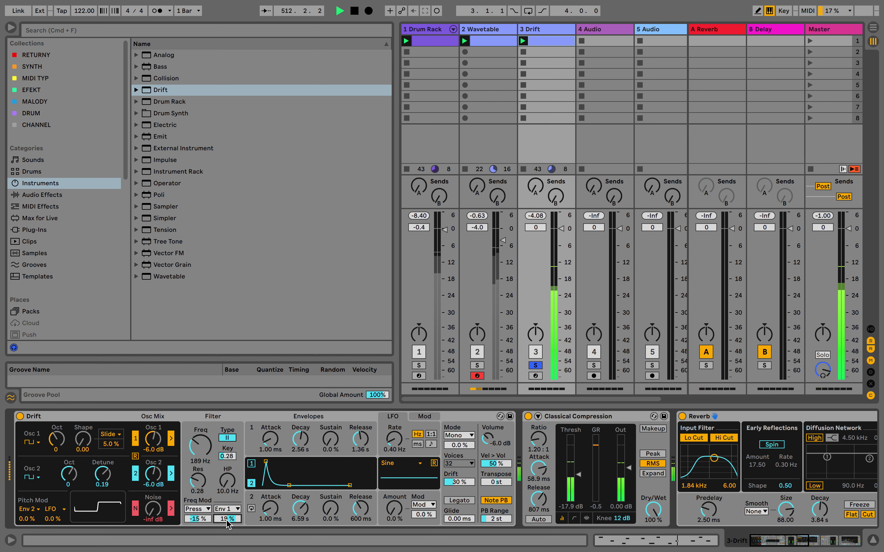
pyautogui.click(206, 459)
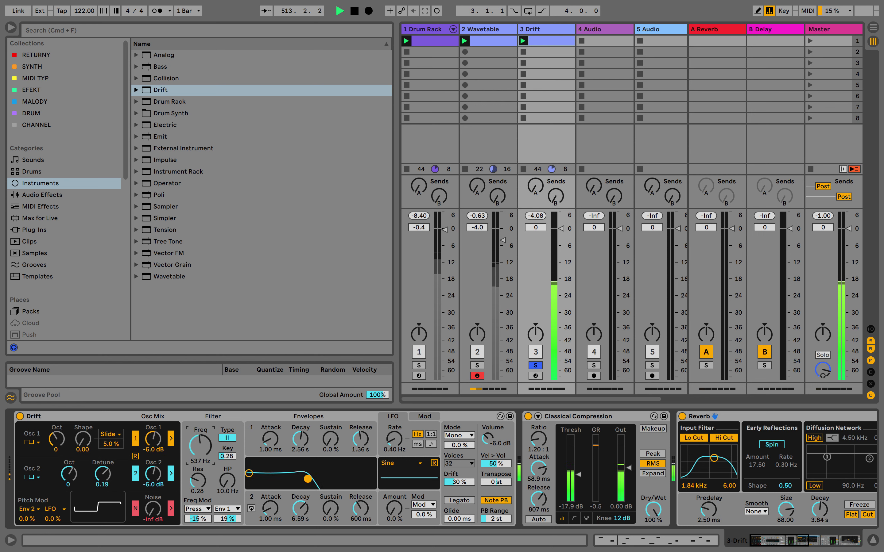
# Set Drift's filter frequency to 236 Hz, and compare Env 2 with Env 1 as its modulation source, keeping Env 1 at 29 %
pyautogui.moveTo(206, 459); pyautogui.dragTo(206, 456)
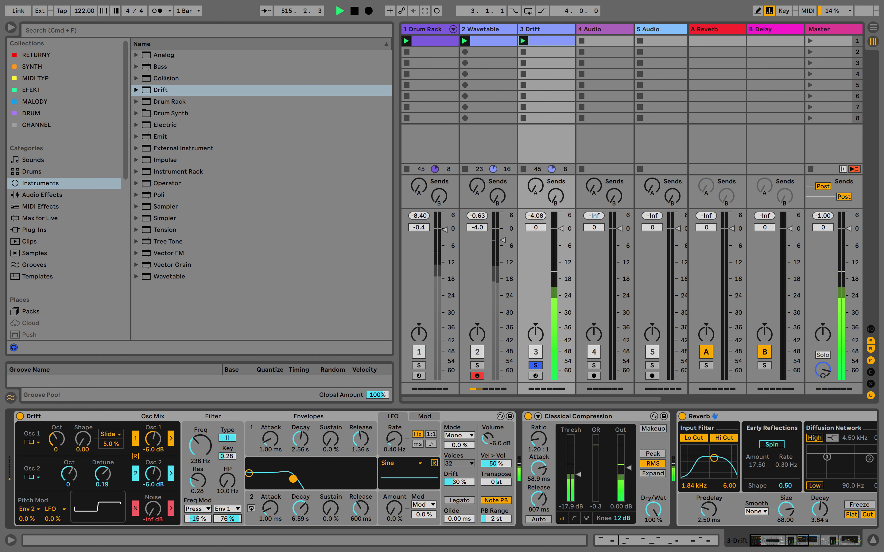
pyautogui.click(226, 509)
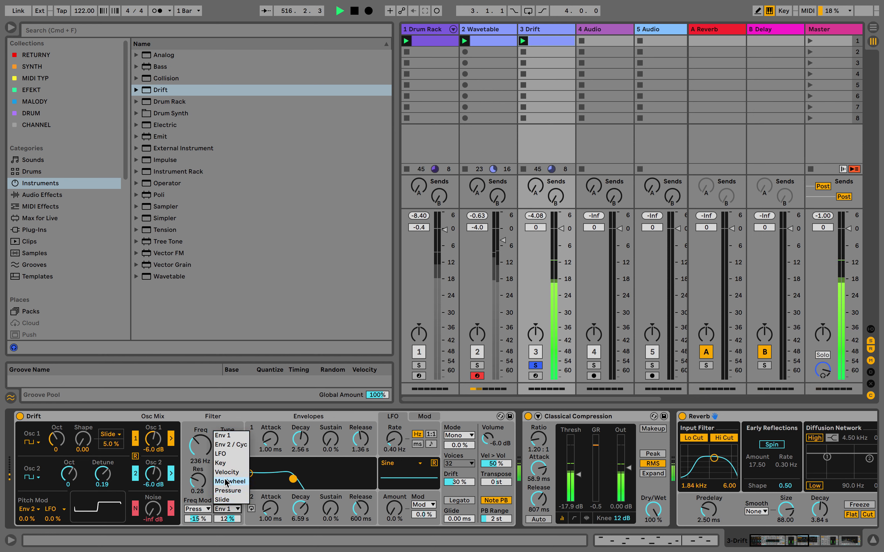
pyautogui.click(231, 445)
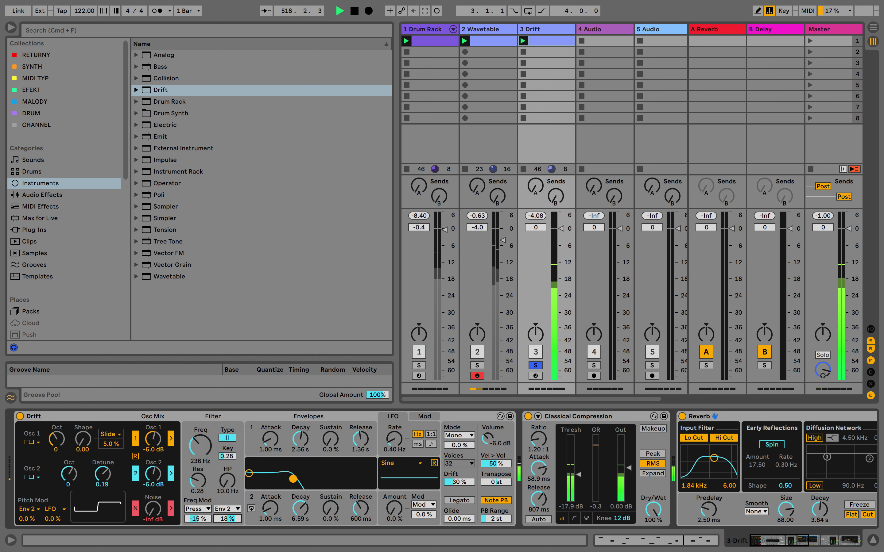
pyautogui.click(226, 509)
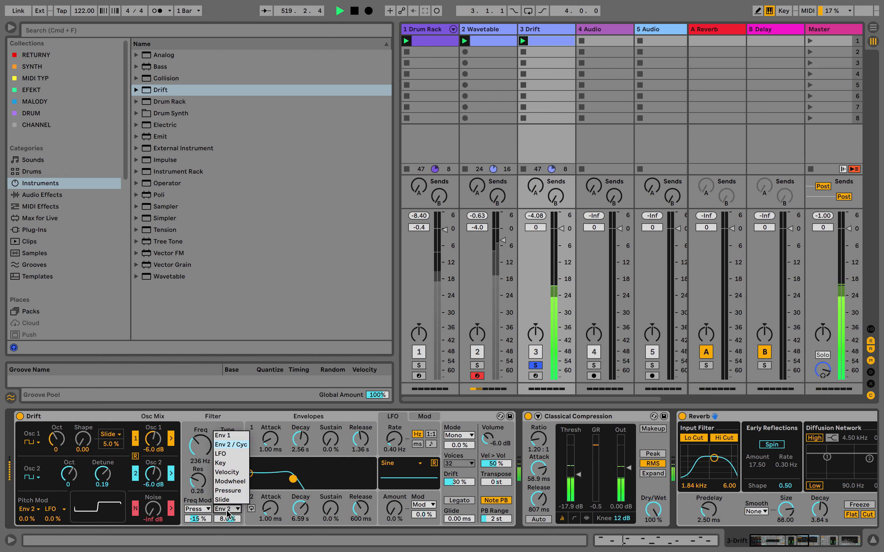
pyautogui.click(226, 436)
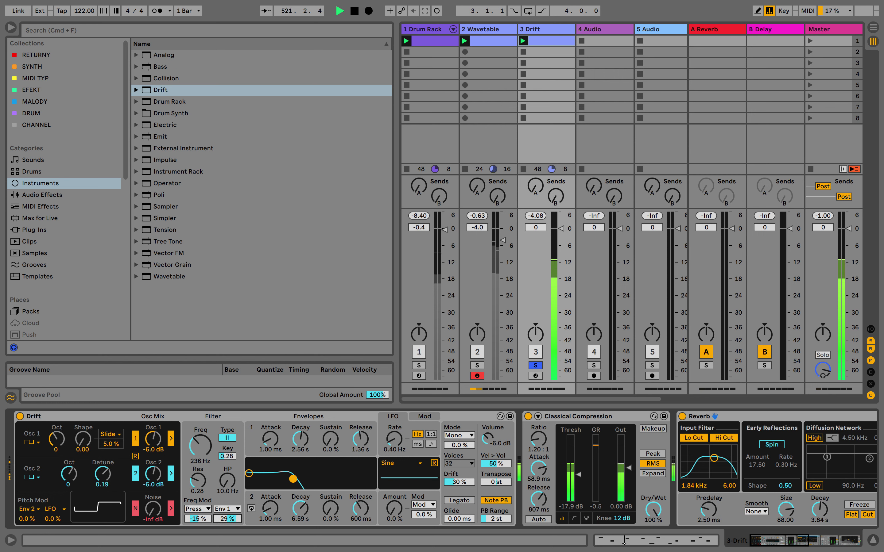
# Set Drift's envelope 1 to 0.00 ms attack, 1.88 s decay and 2.56 s release
pyautogui.moveTo(353, 441); pyautogui.dragTo(353, 433)
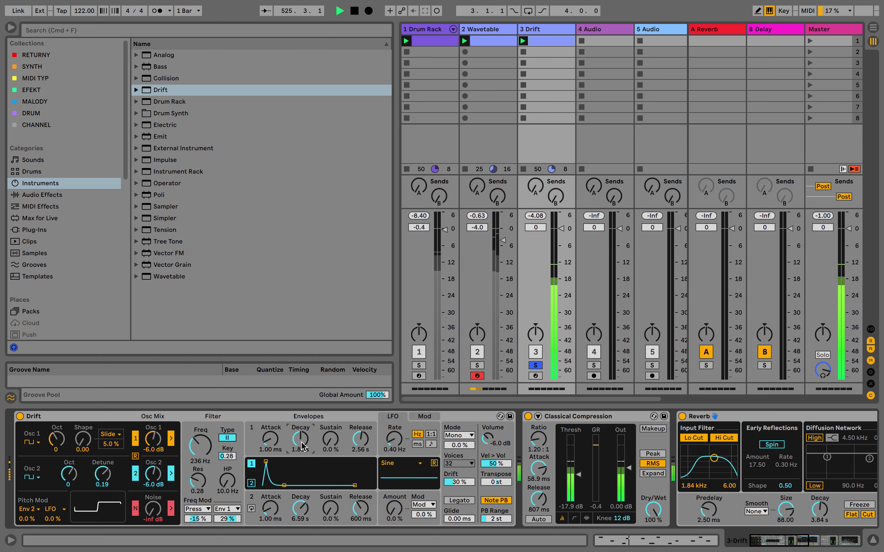
pyautogui.moveTo(275, 442); pyautogui.dragTo(275, 451)
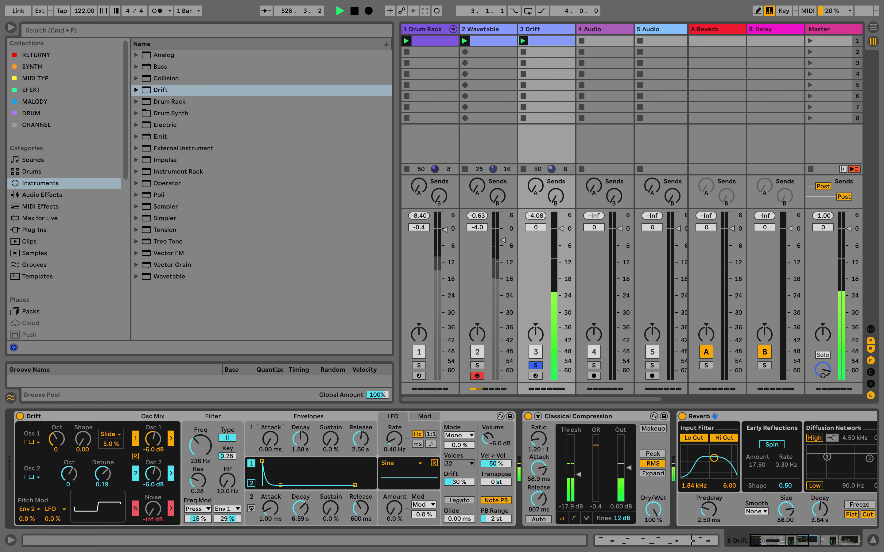
# Set Drift's envelope 2 to 0.00 ms attack and 45 % sustain, and select the decay of envelope 1
pyautogui.click(252, 484)
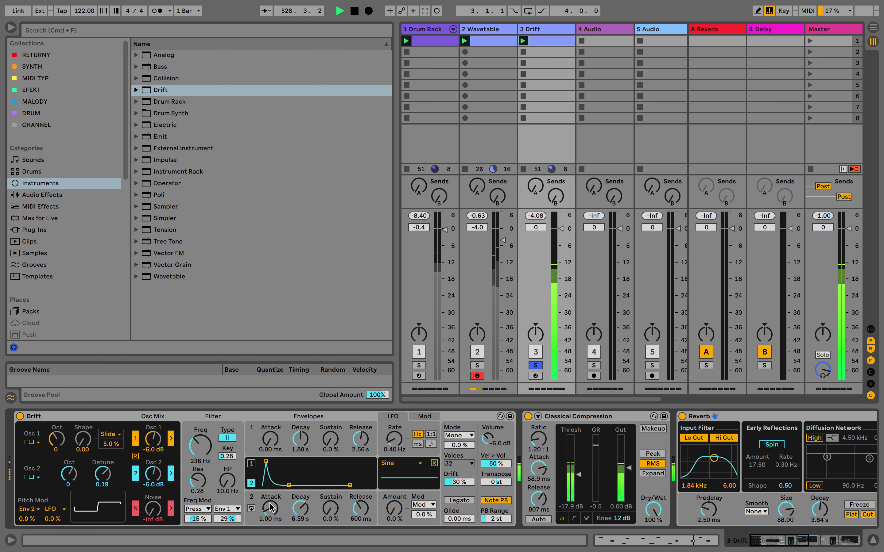
pyautogui.moveTo(271, 509); pyautogui.dragTo(270, 435)
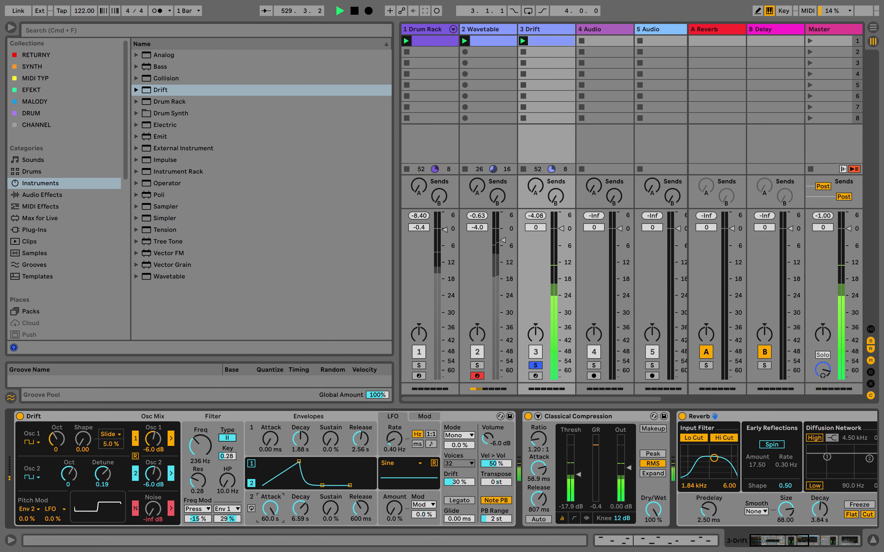
pyautogui.moveTo(271, 508); pyautogui.dragTo(270, 526)
pyautogui.moveTo(318, 510); pyautogui.dragTo(319, 485)
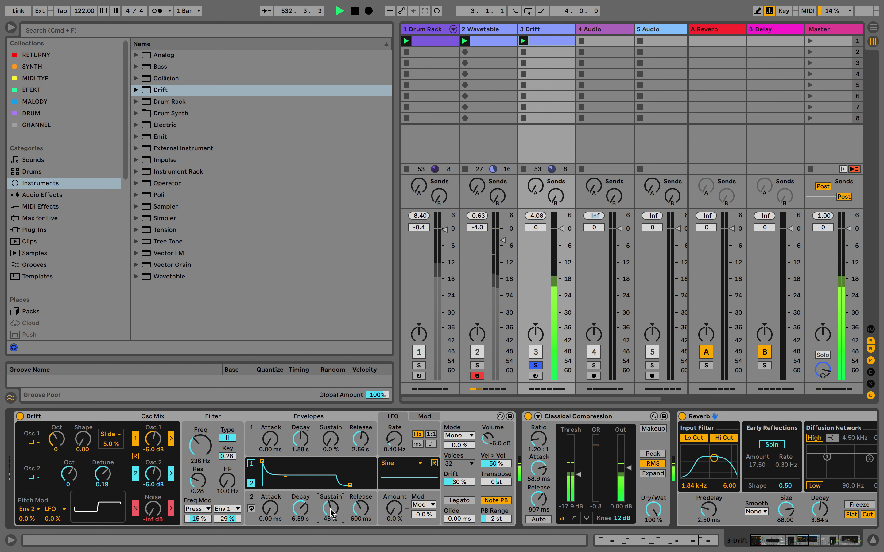
pyautogui.click(289, 438)
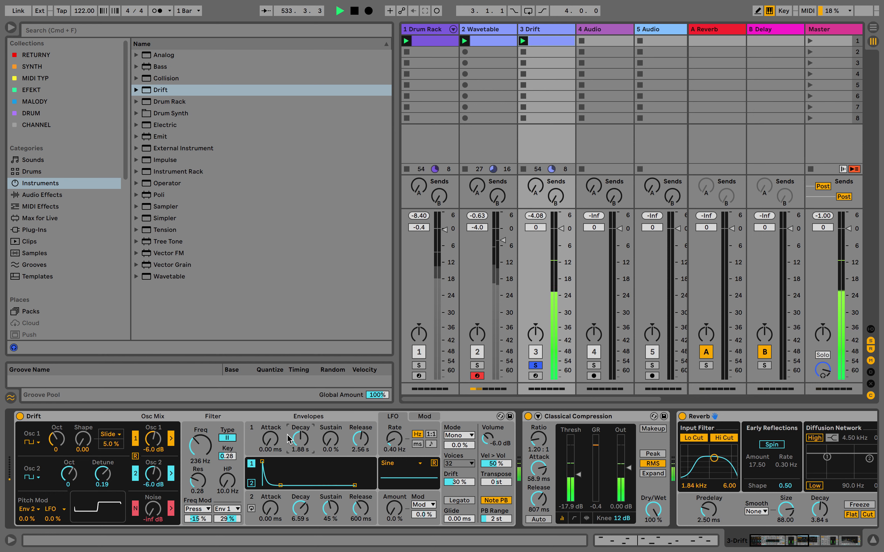
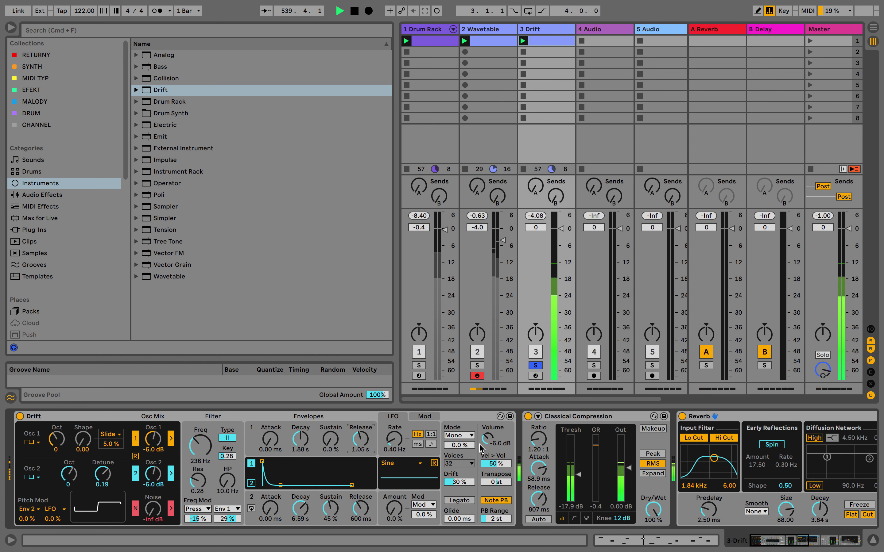
# Take the Drift track out of solo and look over its effect chain
pyautogui.click(535, 365)
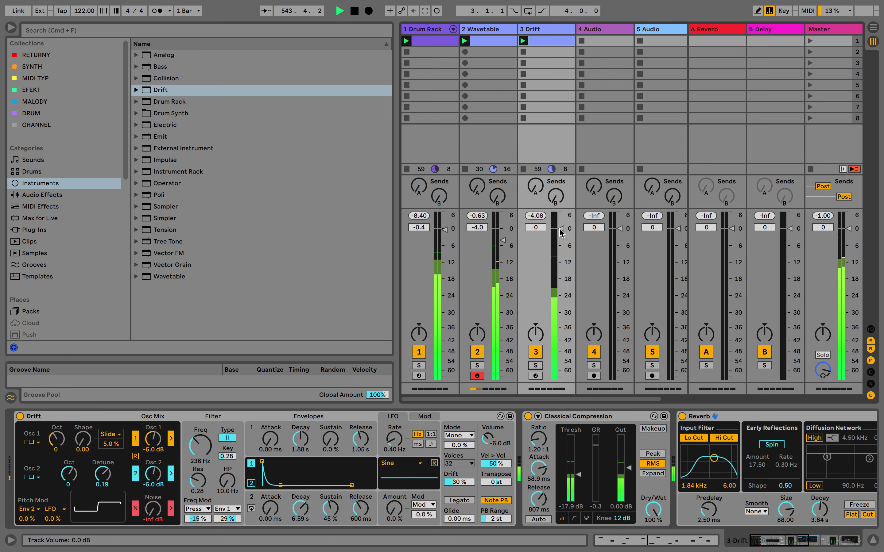
pyautogui.hscroll(10, 603, 456)
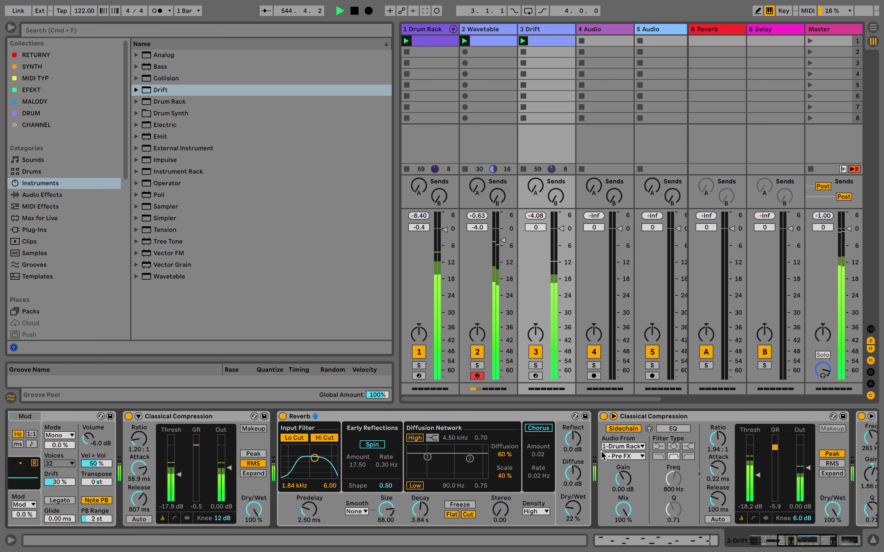
pyautogui.hscroll(-10, 560, 493)
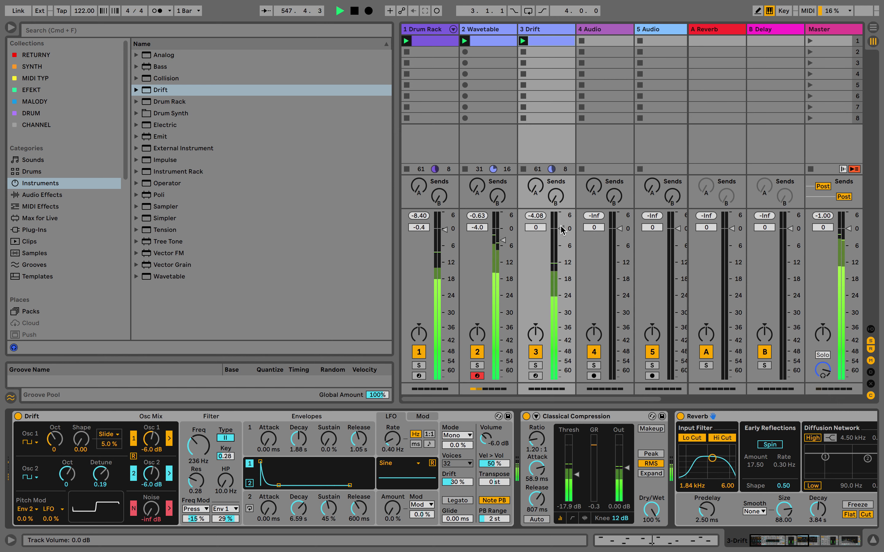
# Open the Drift bass clip for note editing and recolour it orange
pyautogui.doubleClick(553, 41)
pyautogui.click(492, 41)
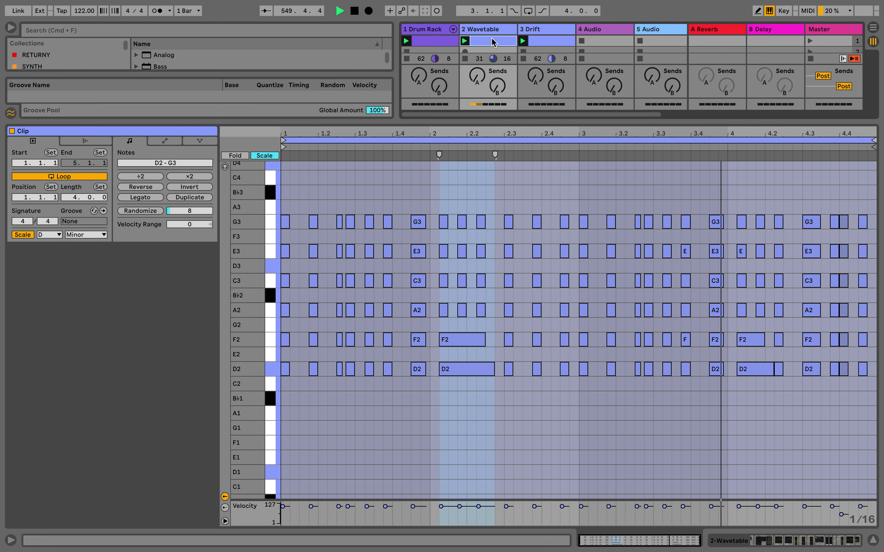
pyautogui.click(553, 41)
pyautogui.rightClick(553, 41)
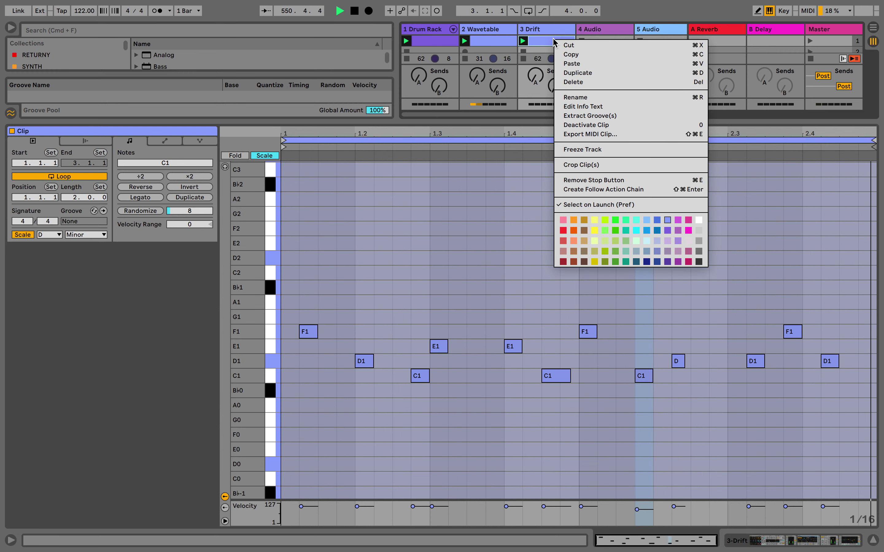
pyautogui.click(573, 219)
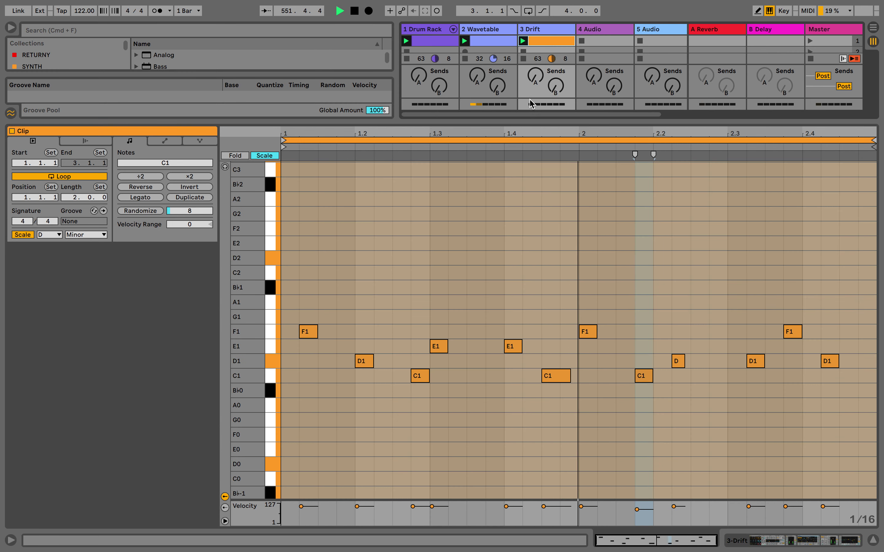
# Show the Wavetable and Drift clips together in the note editor, with the Drift clip as the one edited
pyautogui.click(493, 43)
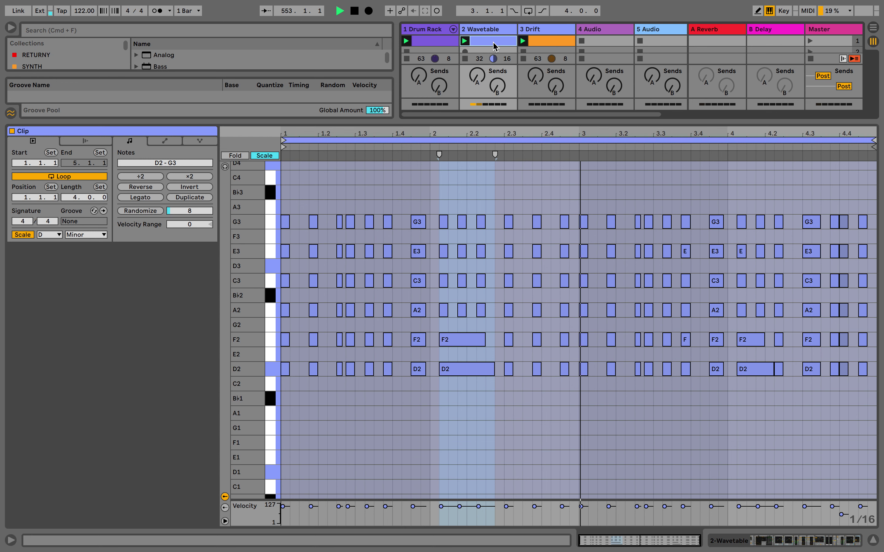
pyautogui.keyDown('shift'); pyautogui.click(548, 41); pyautogui.keyUp('shift')
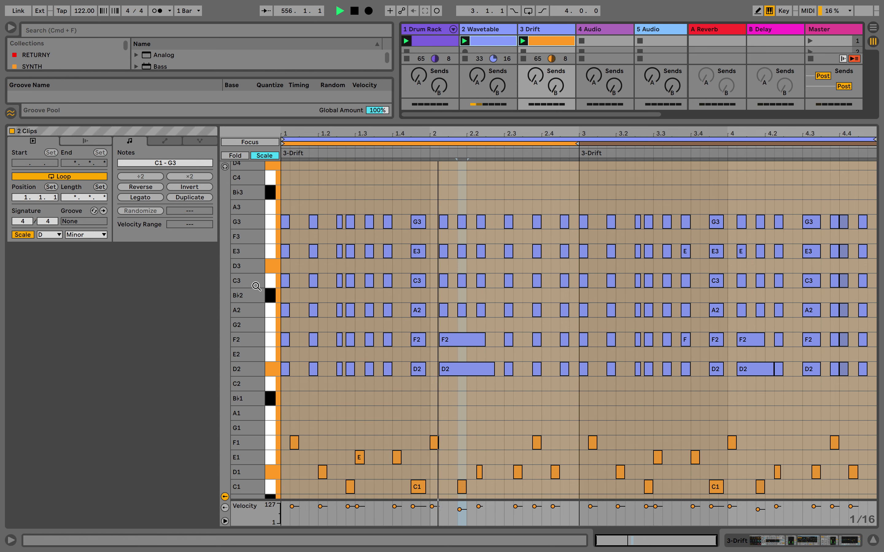
pyautogui.scroll(-3, 256, 286)
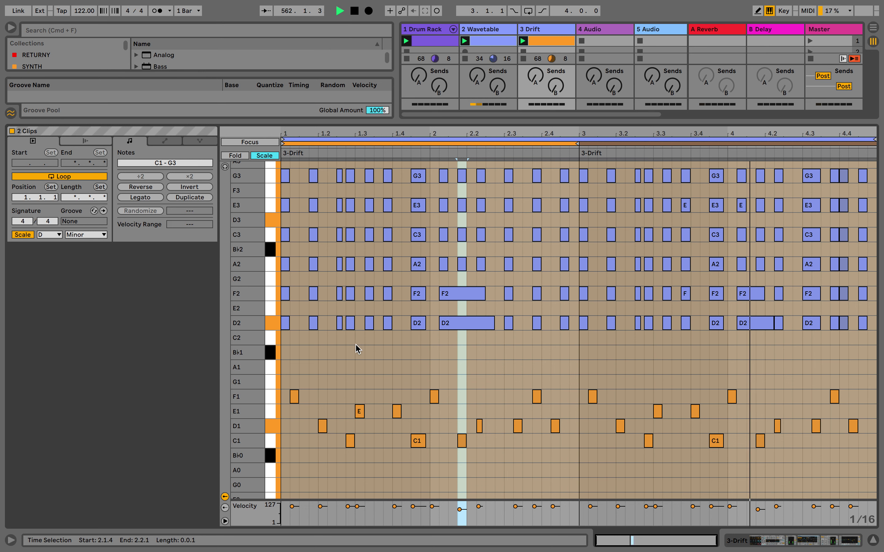
# Move the bass E1 note at 3.3 one sixteenth later to 3.3.2, and shorten the C1 note at 3.4.3
pyautogui.moveTo(287, 134)
pyautogui.mouseDown()
pyautogui.moveTo(281, 155)
pyautogui.moveTo(281, 134)
pyautogui.mouseUp()
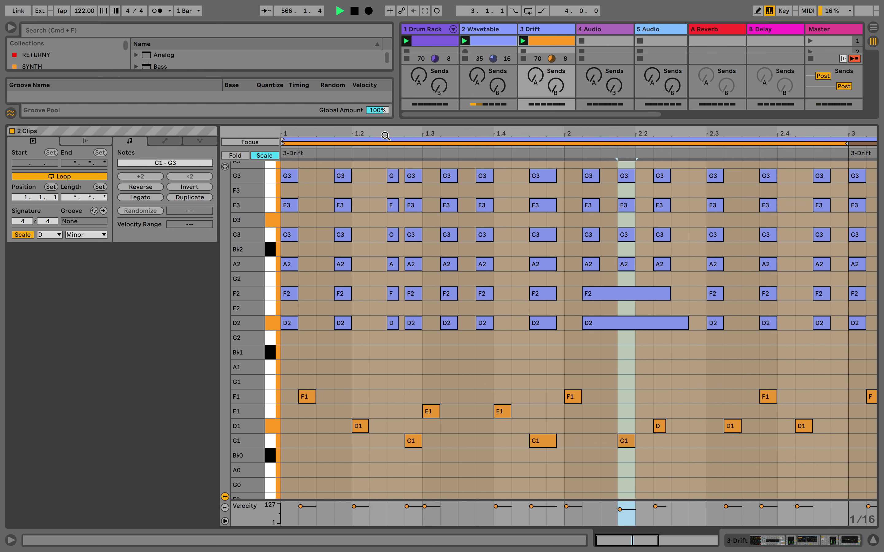
pyautogui.moveTo(385, 136); pyautogui.dragTo(386, 125)
pyautogui.moveTo(647, 132); pyautogui.dragTo(648, 165)
pyautogui.hscroll(3, 626, 310)
pyautogui.scroll(1, 626, 310)
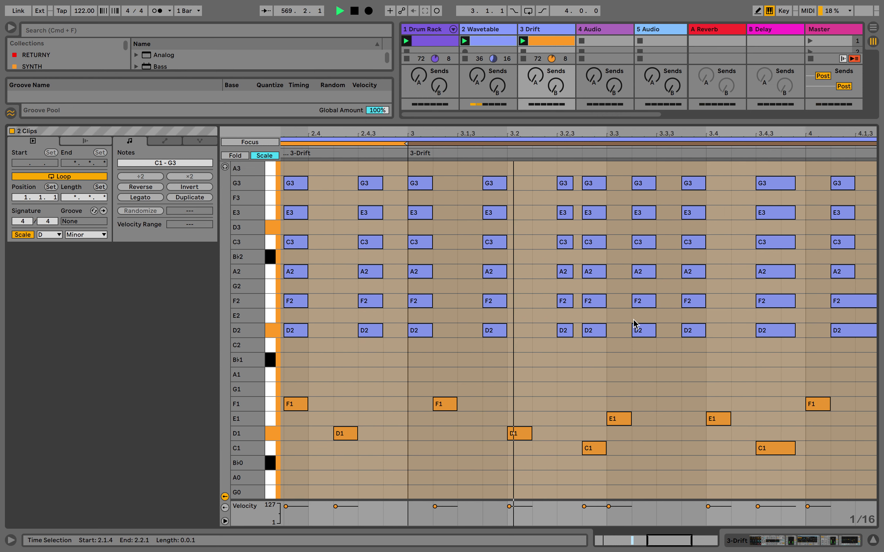
pyautogui.hscroll(5, 634, 323)
pyautogui.scroll(-1, 634, 324)
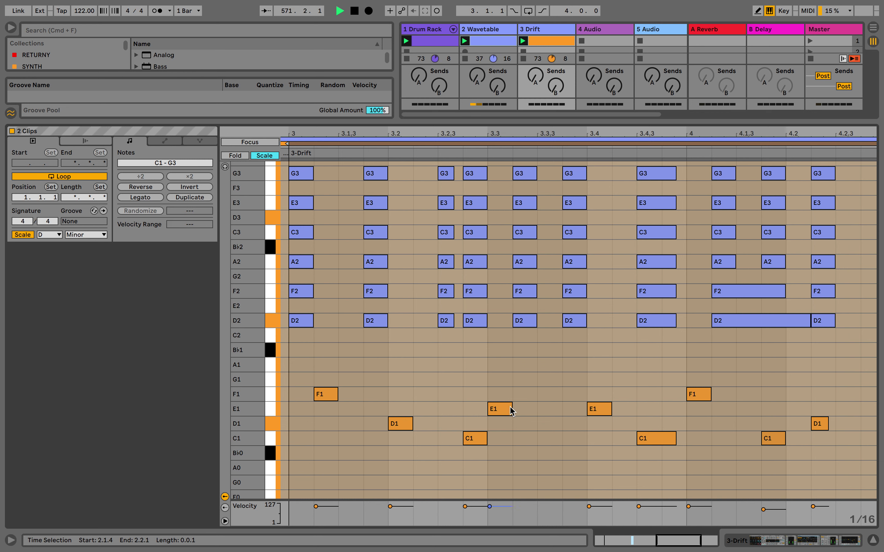
pyautogui.moveTo(508, 409); pyautogui.dragTo(537, 411)
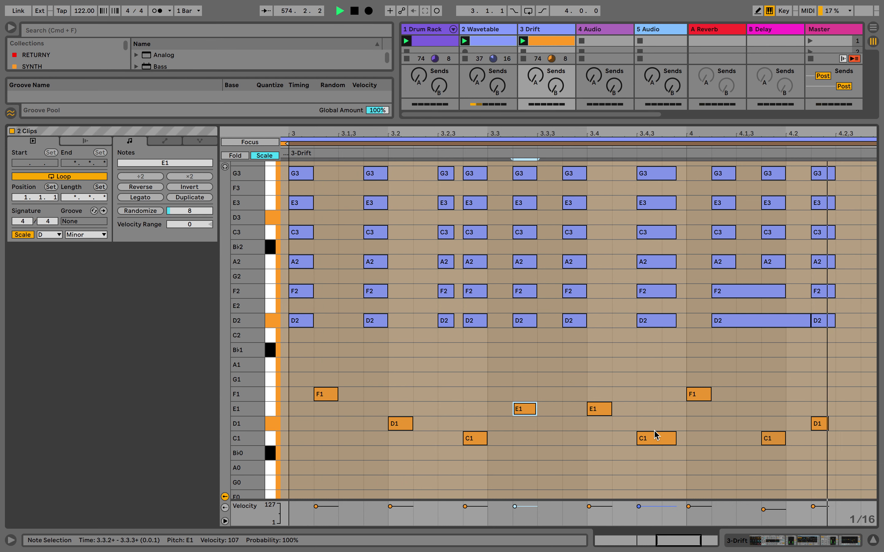
pyautogui.moveTo(674, 438); pyautogui.dragTo(665, 438)
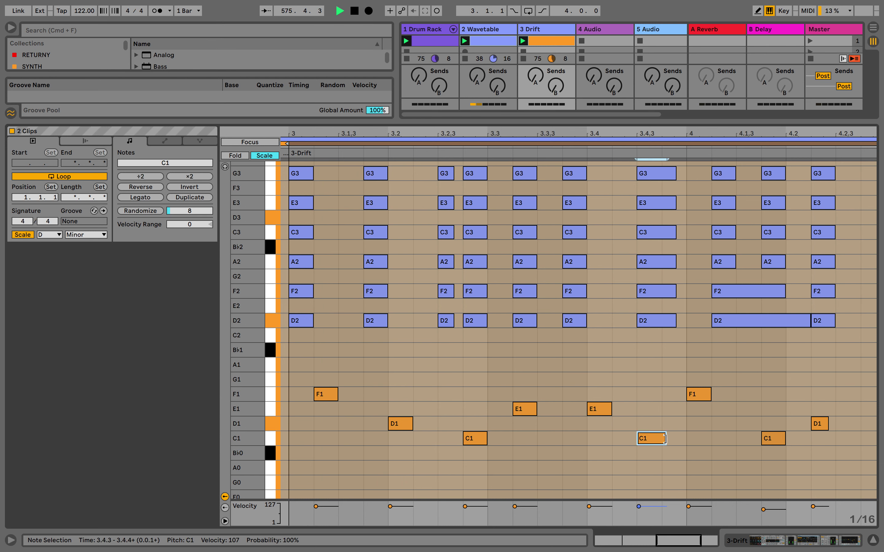
# Move the bass C1 note at 4.1.4 one sixteenth earlier, to 4.1.3
pyautogui.hscroll(2, 699, 392)
pyautogui.rightClick(700, 389)
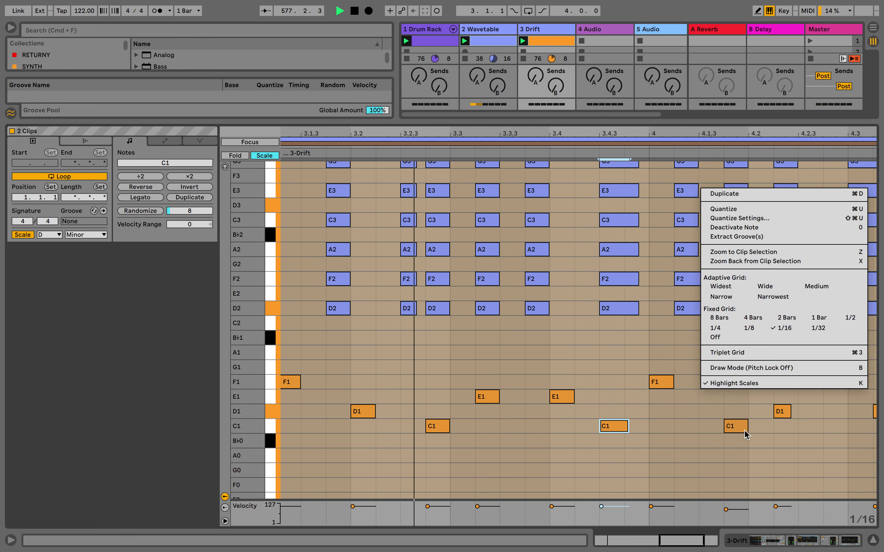
pyautogui.press('Escape')
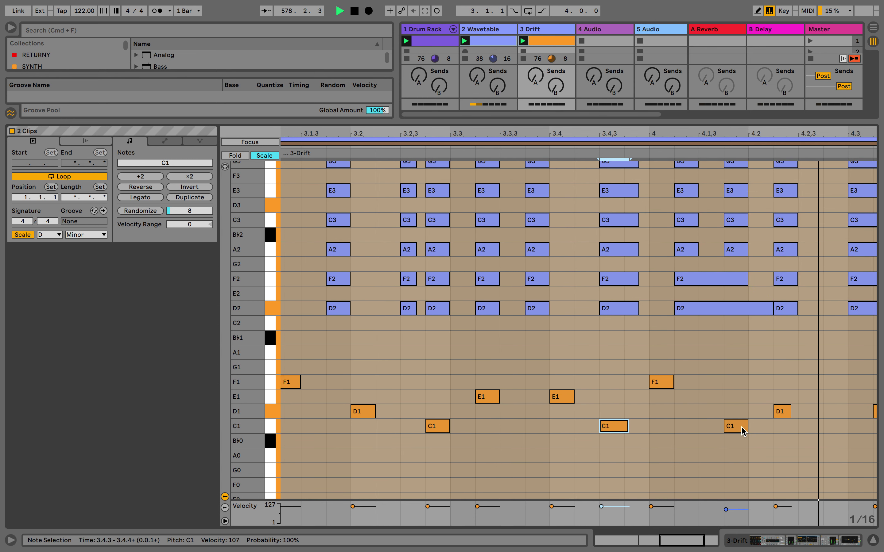
pyautogui.moveTo(742, 428); pyautogui.dragTo(718, 426)
pyautogui.hscroll(5, 718, 427)
pyautogui.scroll(-1, 718, 427)
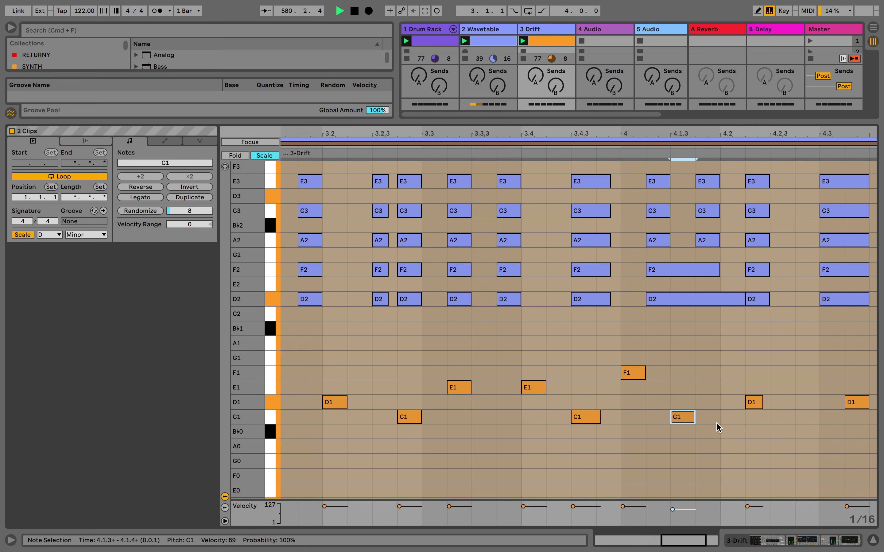
# Move the bass D1 note at 4.3.2 to just after 4.3, and nudge the F1 note slightly ahead of 4.3.4
pyautogui.hscroll(6, 718, 428)
pyautogui.scroll(-1, 718, 428)
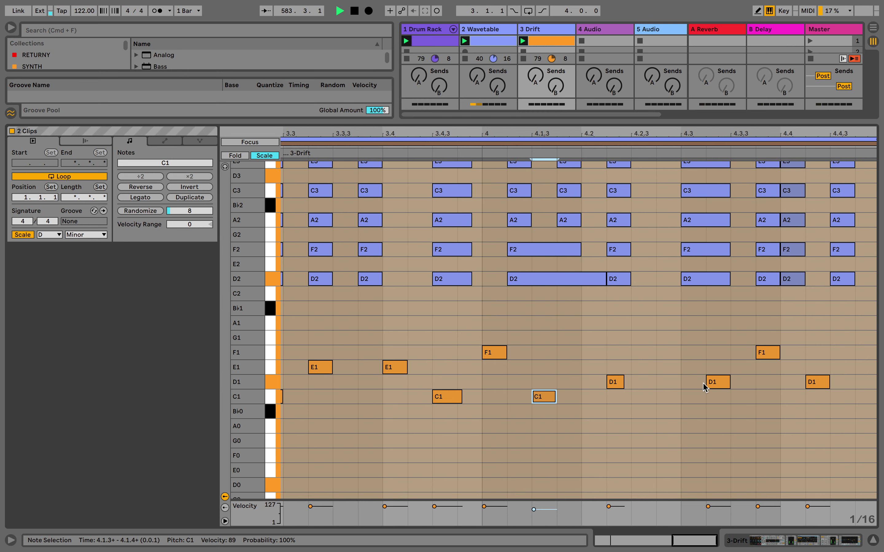
pyautogui.moveTo(724, 384); pyautogui.dragTo(708, 380)
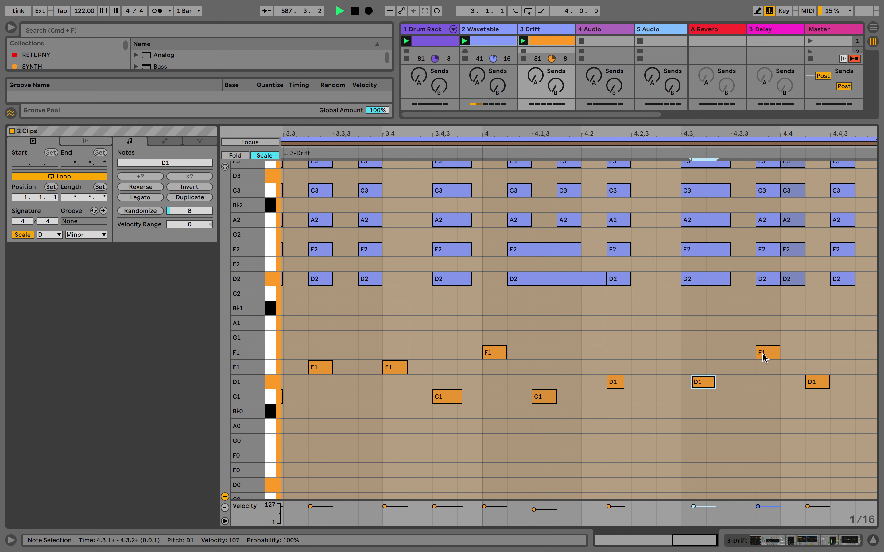
pyautogui.moveTo(763, 352); pyautogui.dragTo(762, 357)
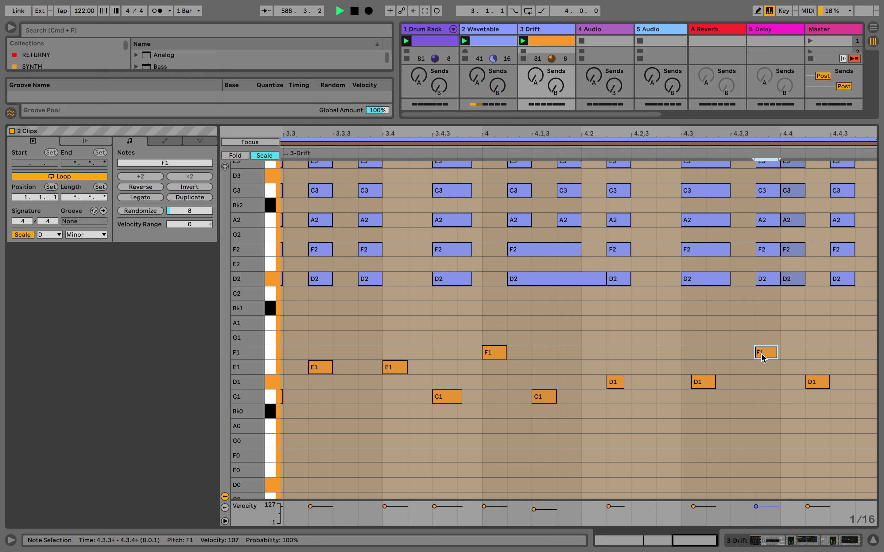
# Shorten the last bass D1 note at 4.4.2 to less than a sixteenth, and close the clip's note editor
pyautogui.moveTo(687, 135); pyautogui.dragTo(687, 134)
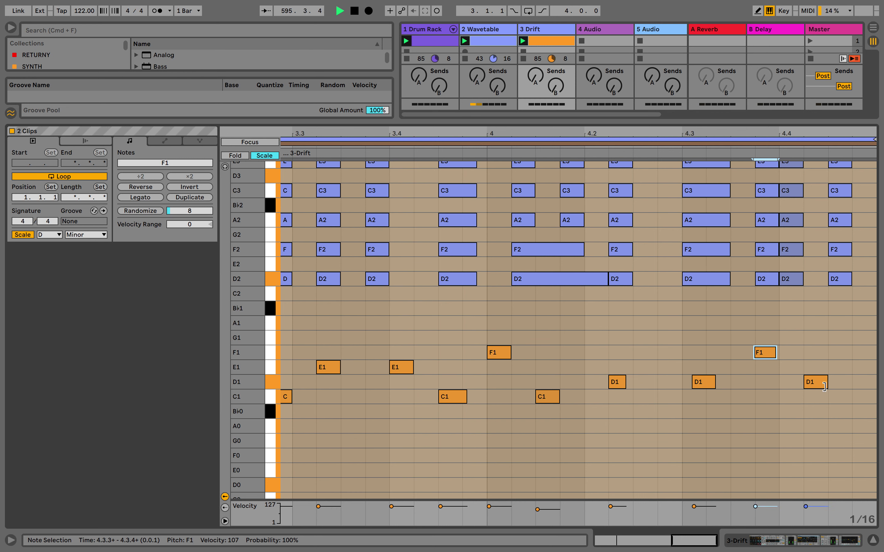
pyautogui.moveTo(824, 387); pyautogui.dragTo(820, 387)
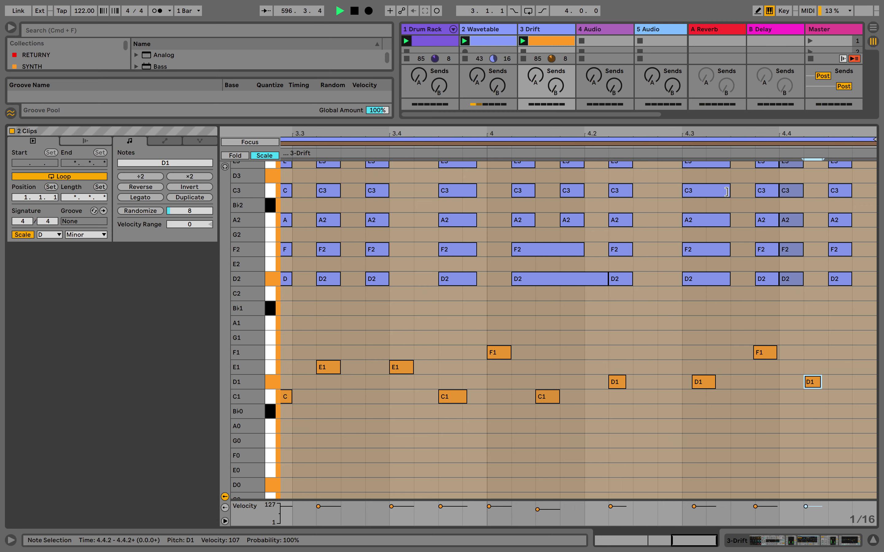
pyautogui.moveTo(710, 138); pyautogui.dragTo(788, 137)
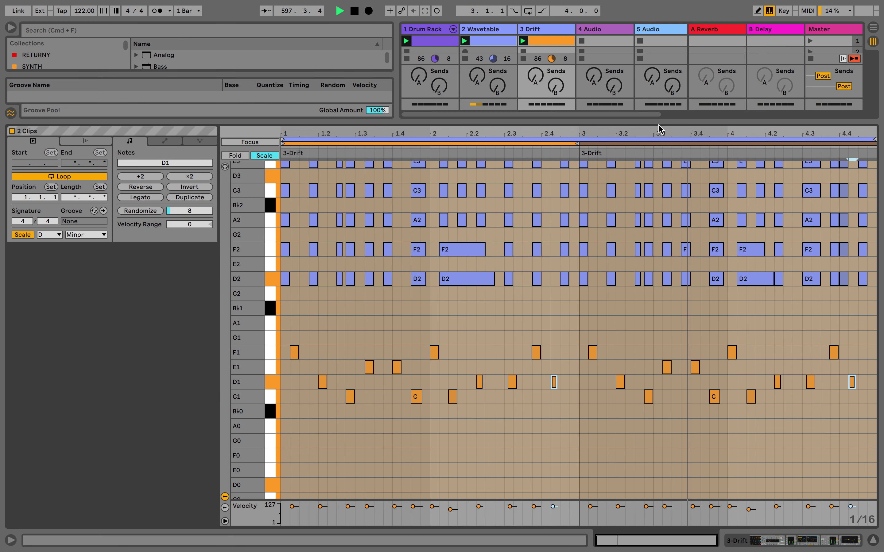
pyautogui.press('super+alt+l')
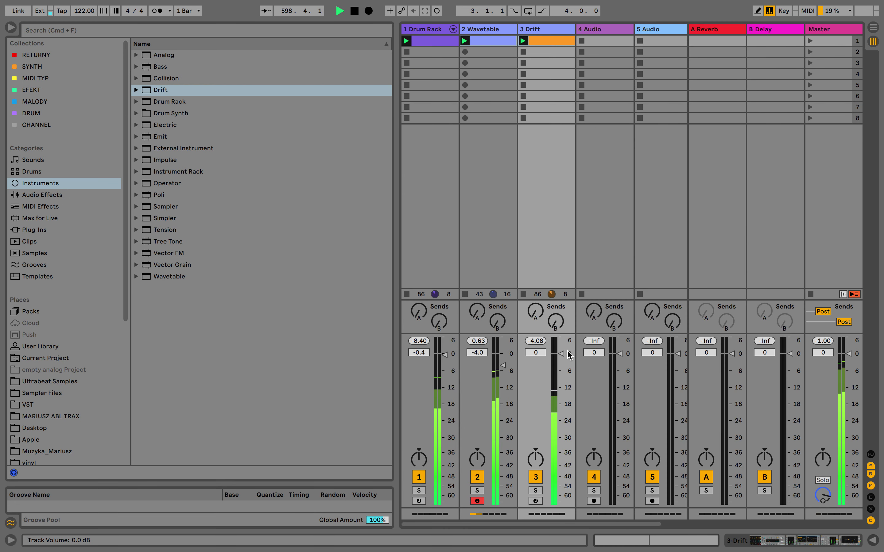
# Change band 1 of the Wavetable track's EQ Eight to a steep low cut at 115 Hz
pyautogui.doubleClick(540, 30)
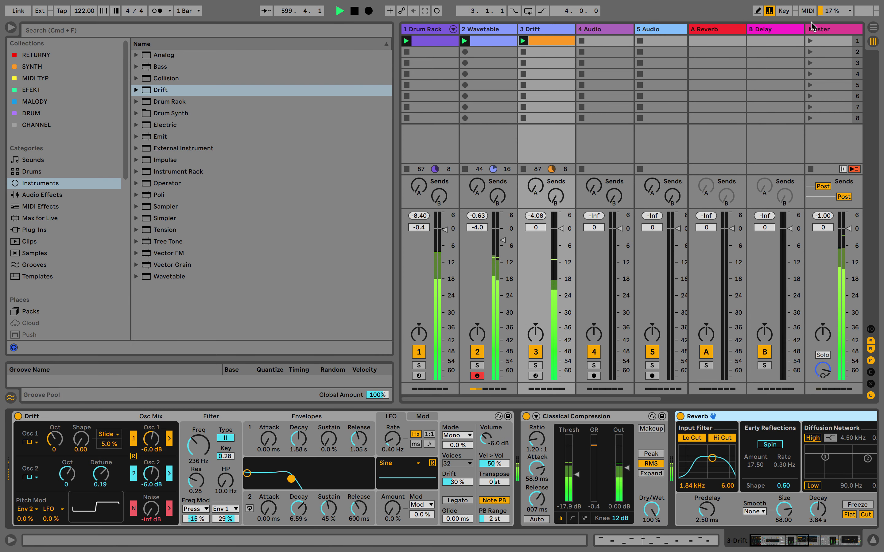
pyautogui.click(819, 30)
pyautogui.click(497, 31)
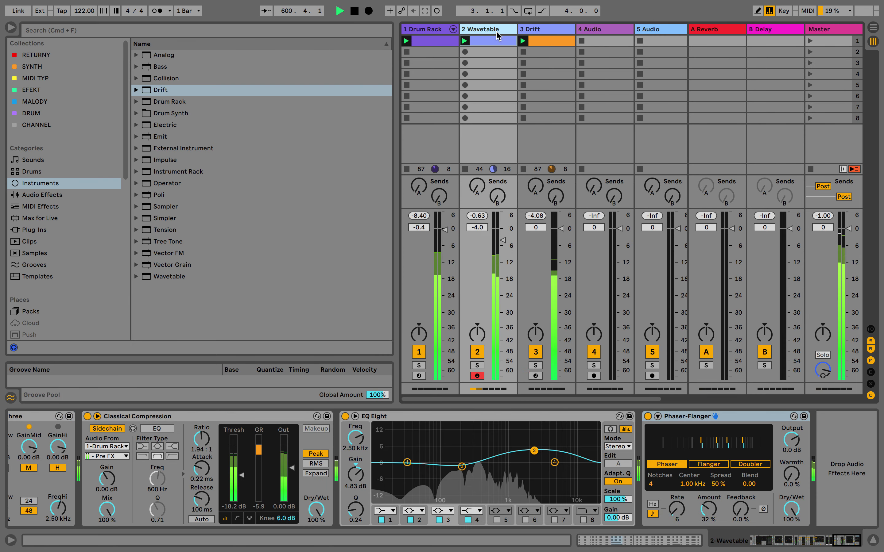
pyautogui.click(384, 512)
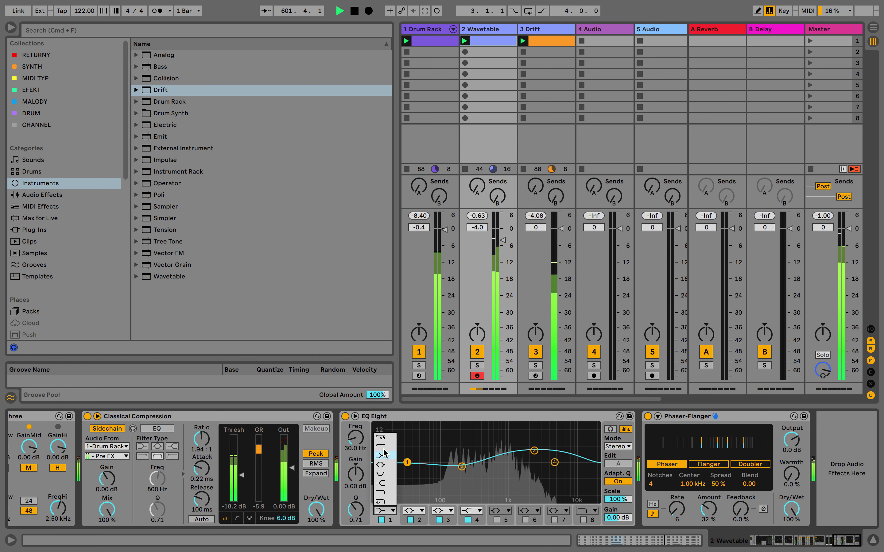
pyautogui.click(380, 437)
pyautogui.moveTo(407, 471); pyautogui.dragTo(434, 472)
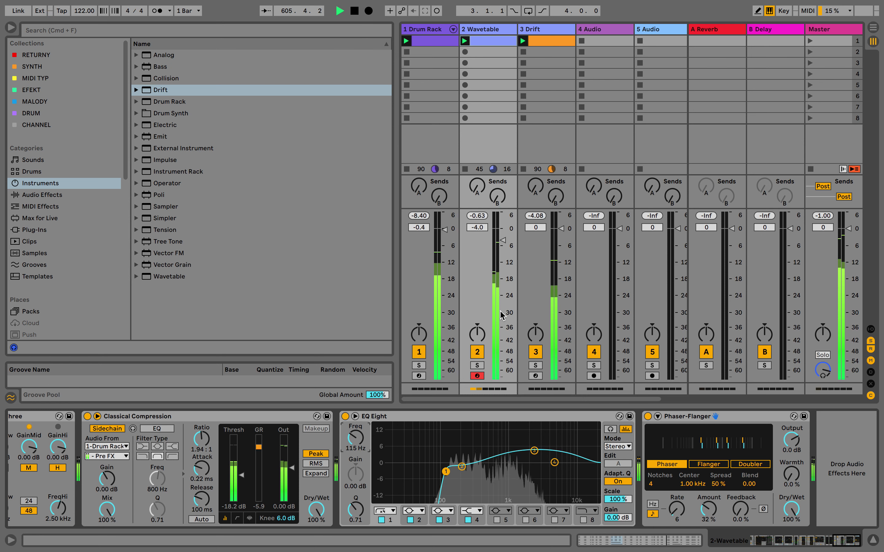
# Examine the mix spectrum in SPAN on the Master track, and briefly mute the Wavetable track to compare the sound
pyautogui.click(818, 29)
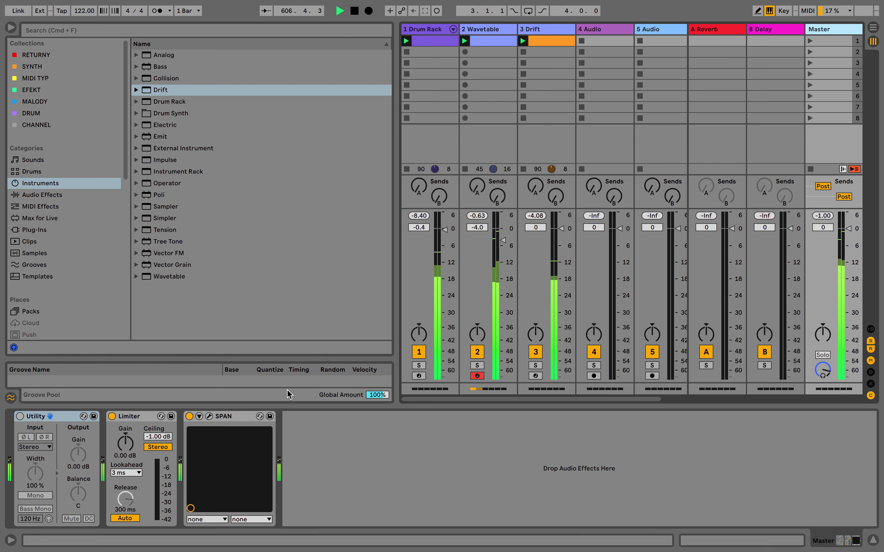
pyautogui.click(209, 416)
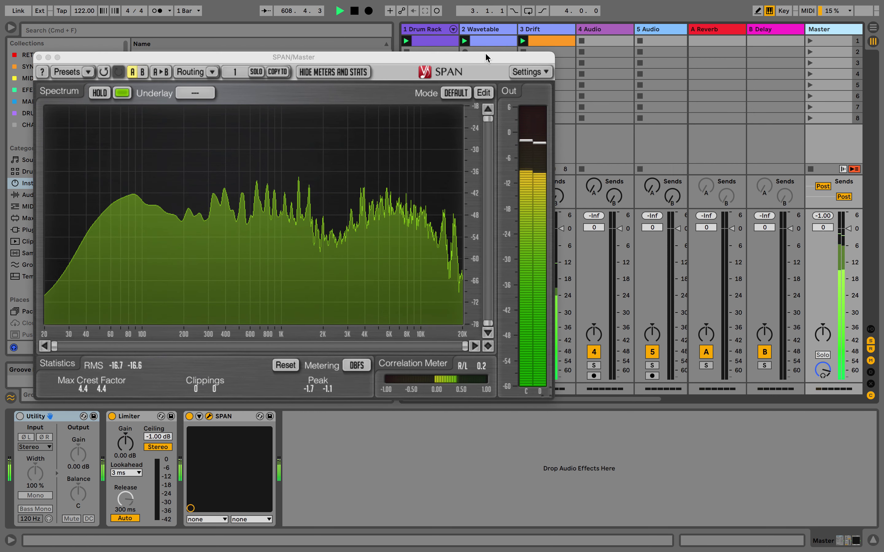
pyautogui.click(492, 29)
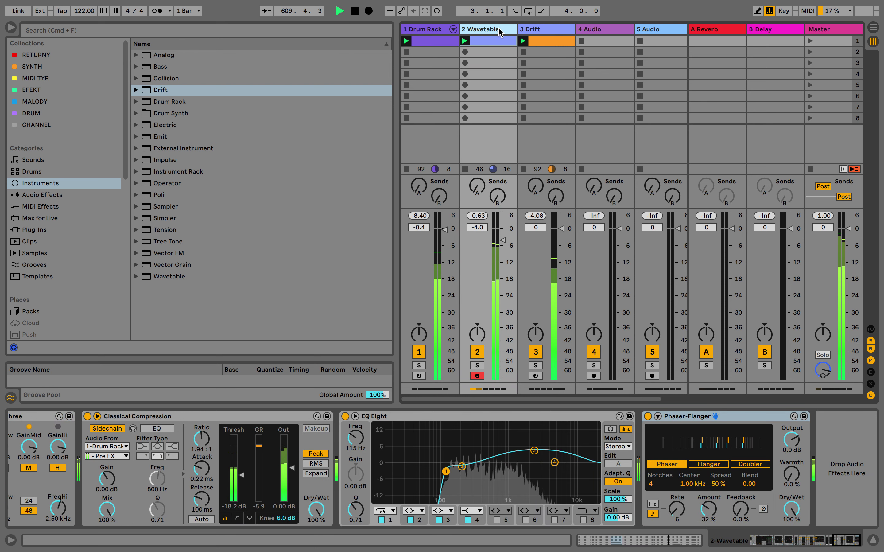
pyautogui.click(477, 352)
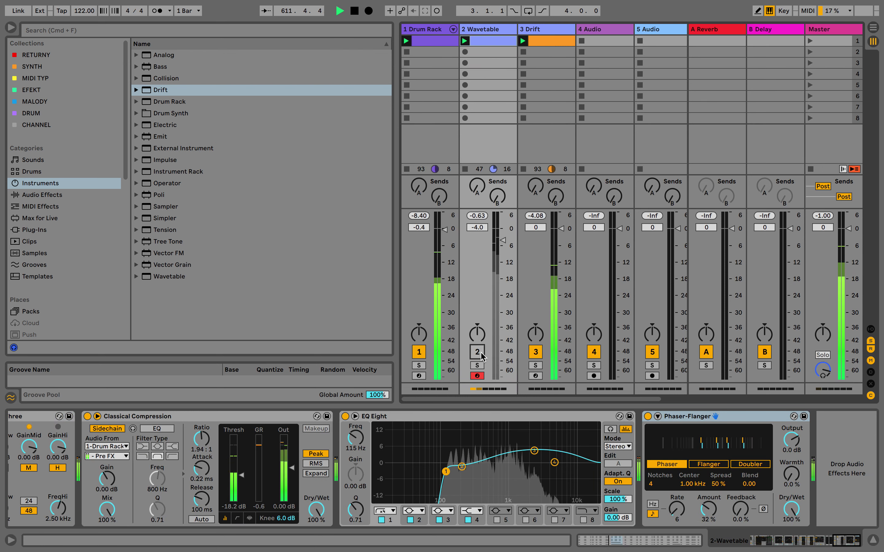
pyautogui.click(477, 353)
pyautogui.click(818, 29)
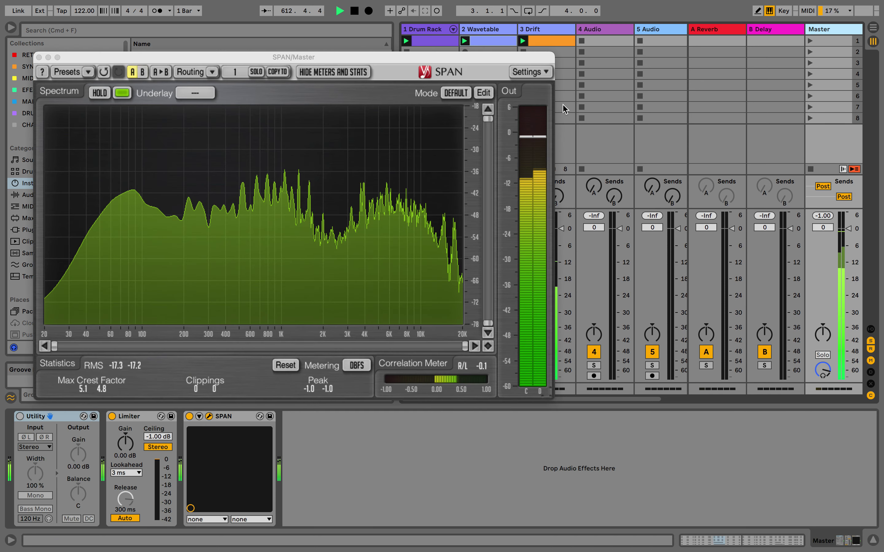
# Add the Multiband Dynamics effect from the Dynamics category to the end of the Wavetable track's device chain
pyautogui.click(495, 32)
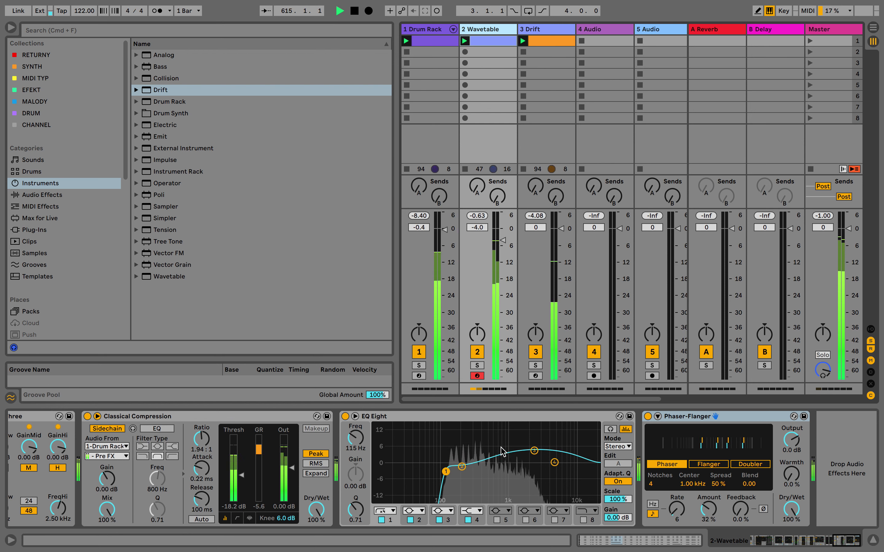
pyautogui.click(54, 195)
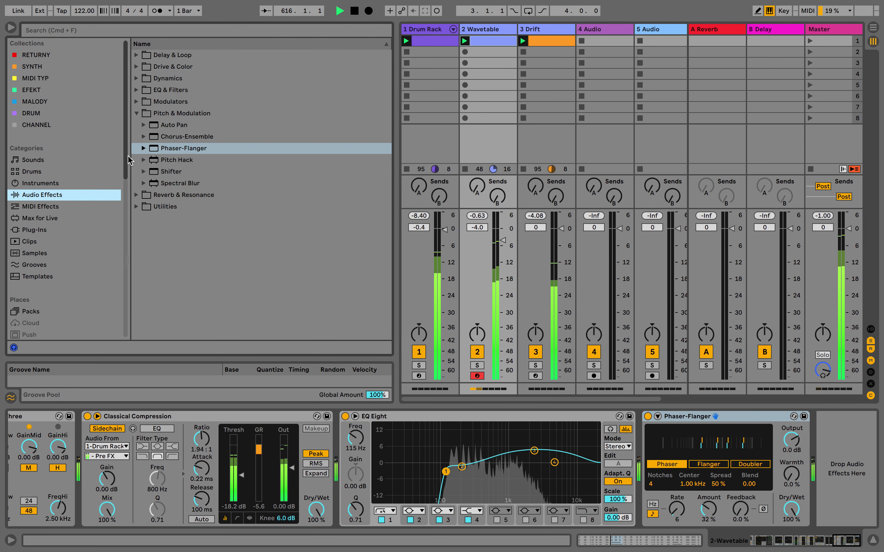
pyautogui.click(135, 78)
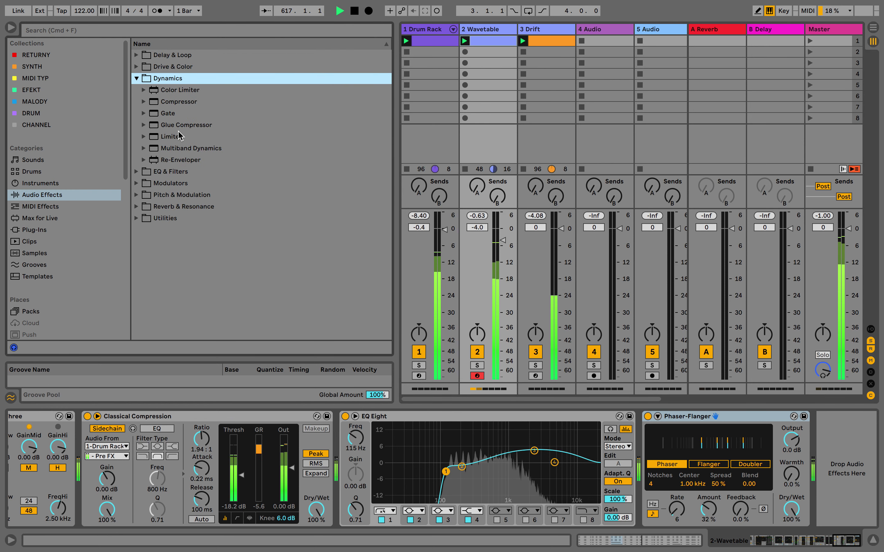
pyautogui.moveTo(180, 150); pyautogui.dragTo(834, 452)
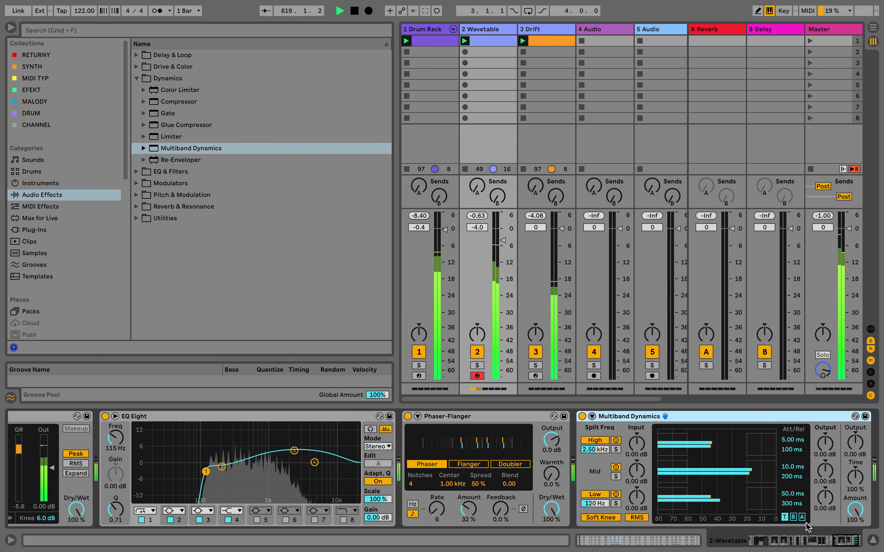
# Set the mid band of Multiband Dynamics to a 1:8.00 Above ratio and a -15.0 dB Above threshold
pyautogui.moveTo(792, 477); pyautogui.dragTo(792, 445)
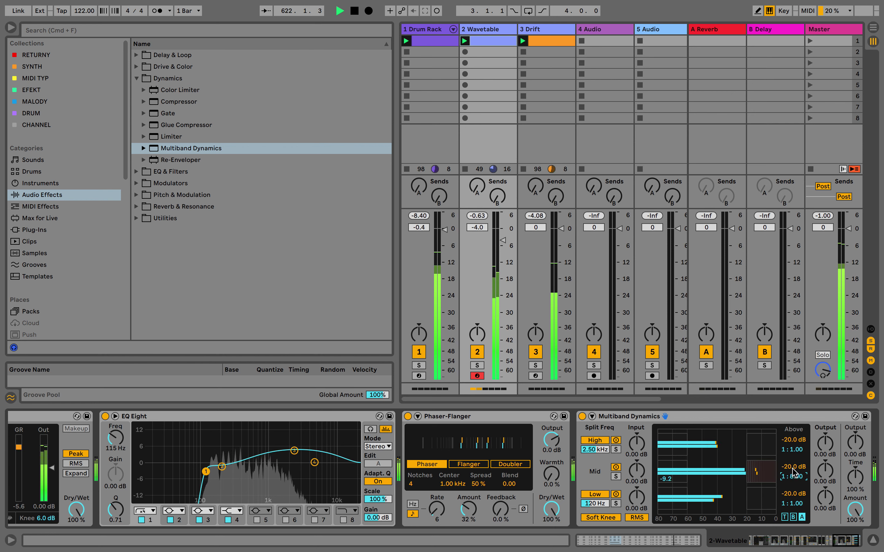
pyautogui.moveTo(793, 466); pyautogui.dragTo(793, 456)
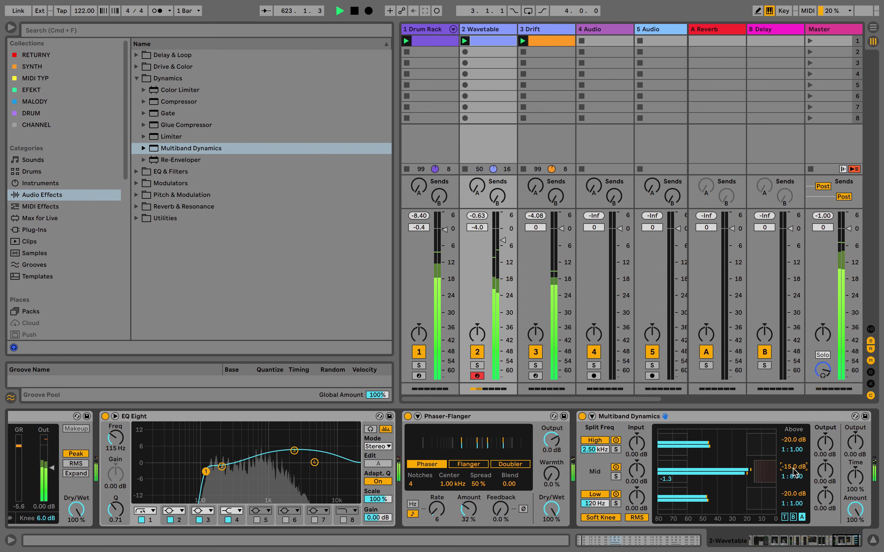
# Set the Multiband Dynamics split frequencies to 1.52 kHz for the high band and 94.9 Hz for the low band
pyautogui.hscroll(3, 724, 468)
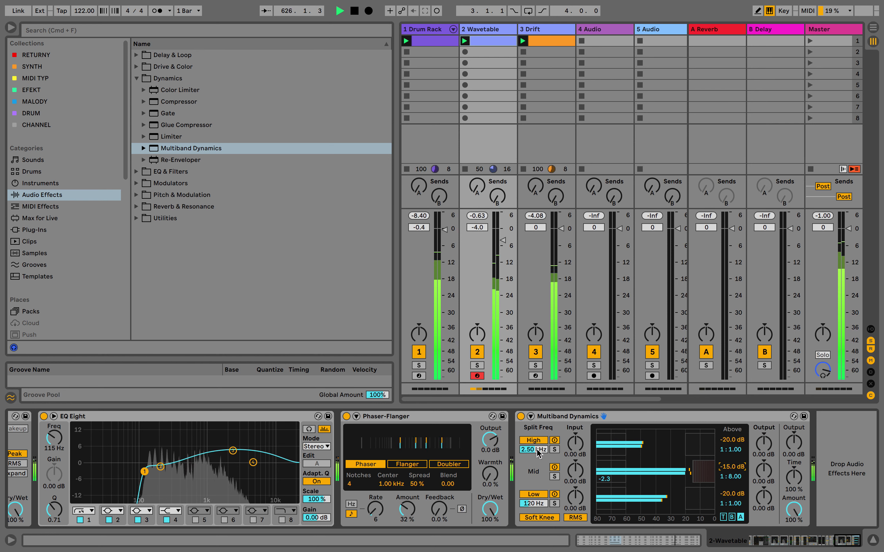
pyautogui.moveTo(533, 449); pyautogui.dragTo(533, 451)
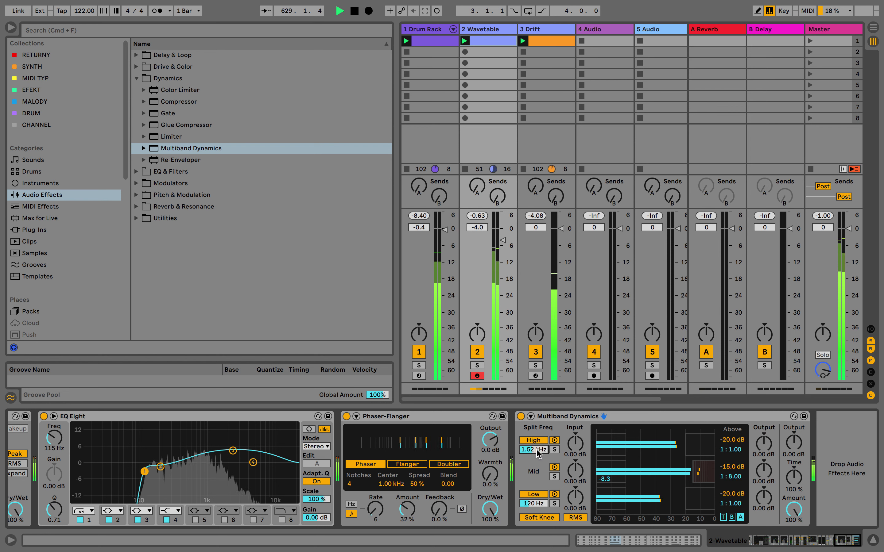
pyautogui.moveTo(532, 504); pyautogui.dragTo(533, 502)
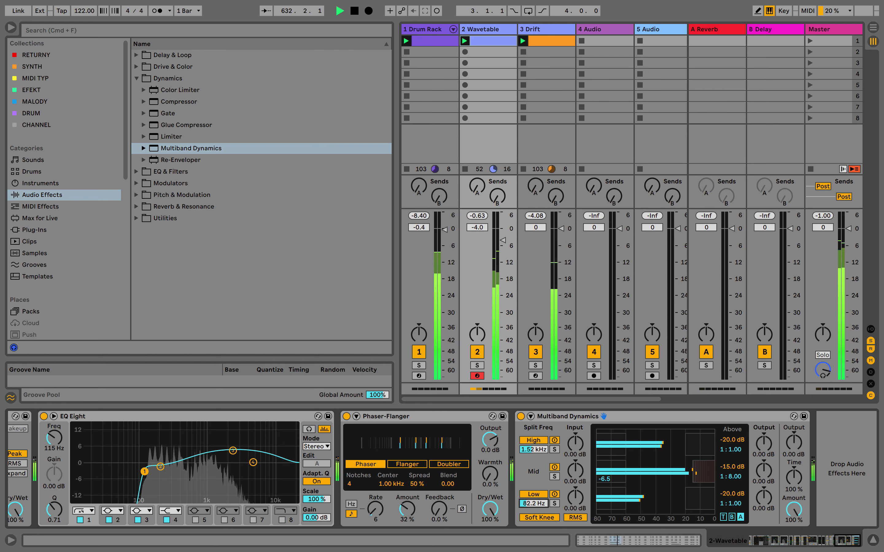
pyautogui.moveTo(534, 503); pyautogui.dragTo(532, 509)
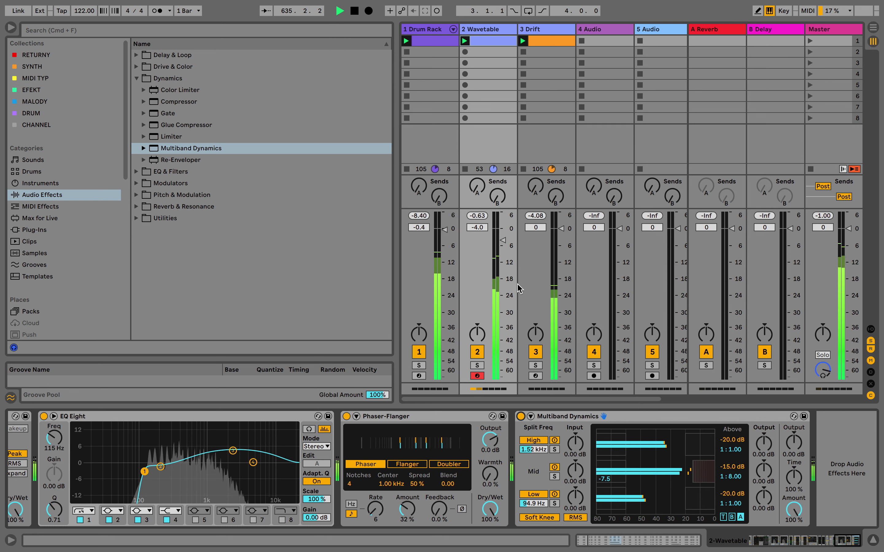
# Insert an EQ Eight between the Utility and Limiter on the Master track, moving the SPAN window out of the way
pyautogui.click(136, 78)
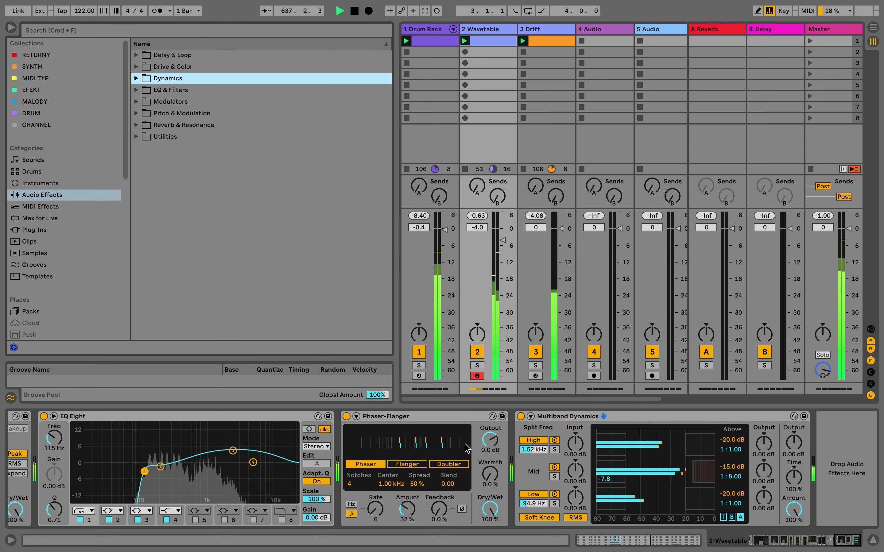
pyautogui.click(824, 31)
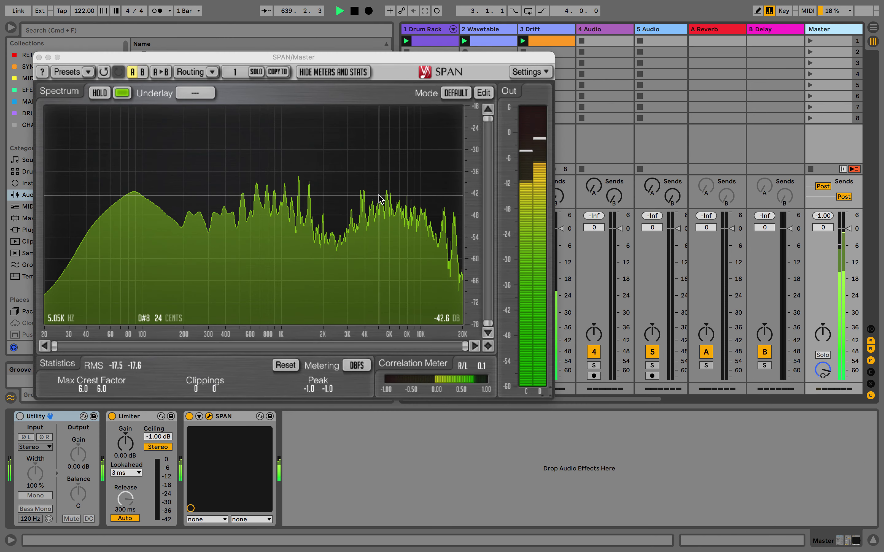
pyautogui.moveTo(380, 54); pyautogui.dragTo(550, 36)
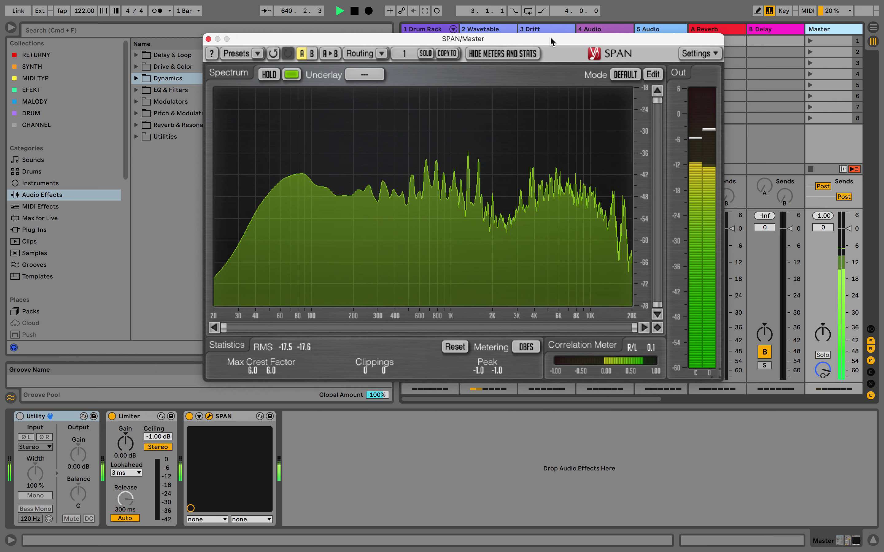
pyautogui.click(136, 93)
pyautogui.moveTo(172, 125)
pyautogui.mouseDown()
pyautogui.moveTo(159, 439)
pyautogui.moveTo(108, 437)
pyautogui.mouseUp()
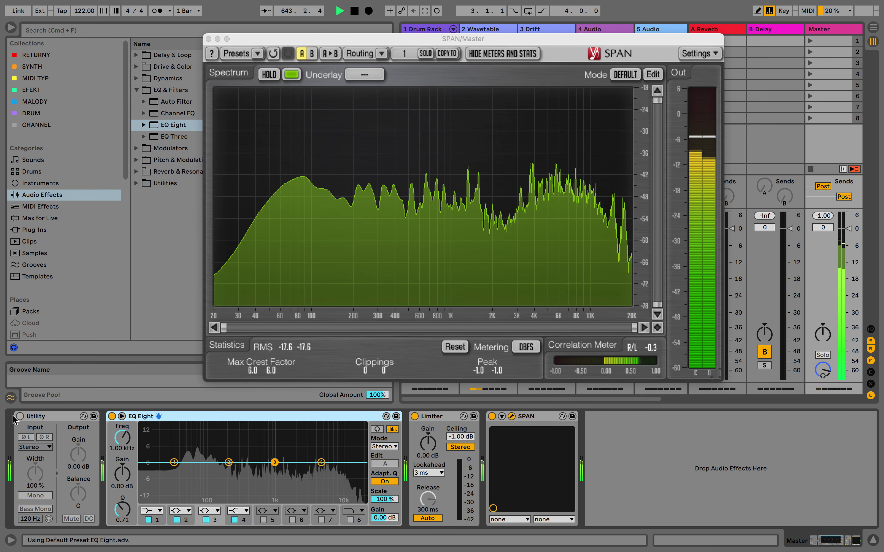
# Activate the Master track's Utility with Bass Mono enabled at 183 Hz
pyautogui.click(34, 509)
pyautogui.moveTo(30, 519); pyautogui.dragTo(31, 504)
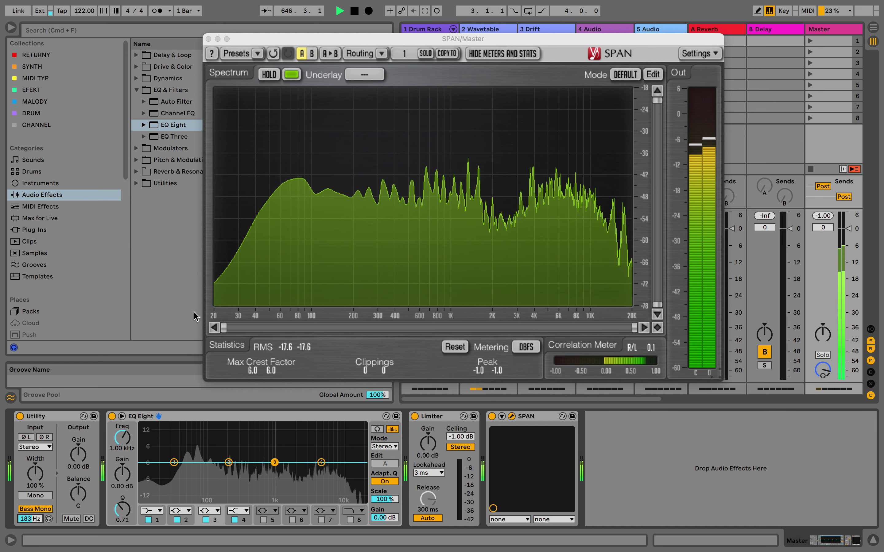
# Hide the browser and change band 1 of the Drift track's EQ Eight to a steep low cut at 46.0 Hz
pyautogui.click(12, 27)
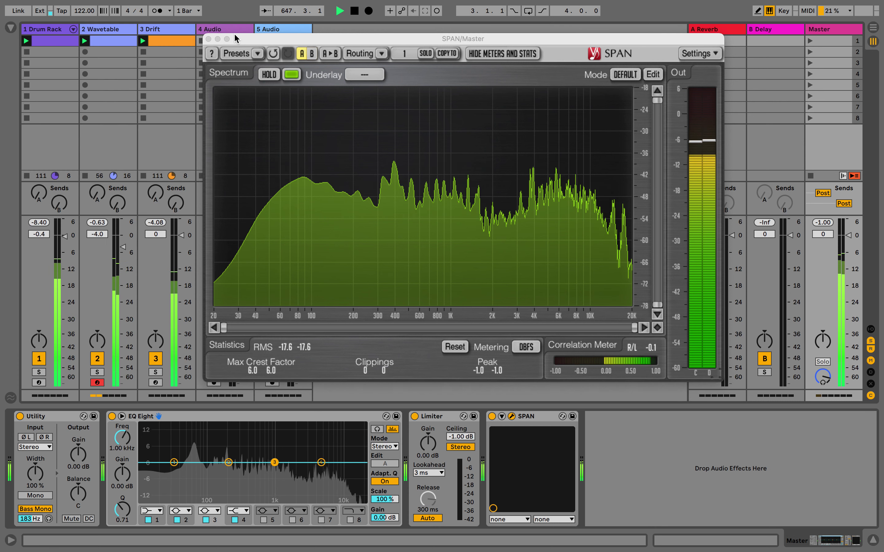
pyautogui.moveTo(234, 34); pyautogui.dragTo(306, 34)
pyautogui.click(180, 29)
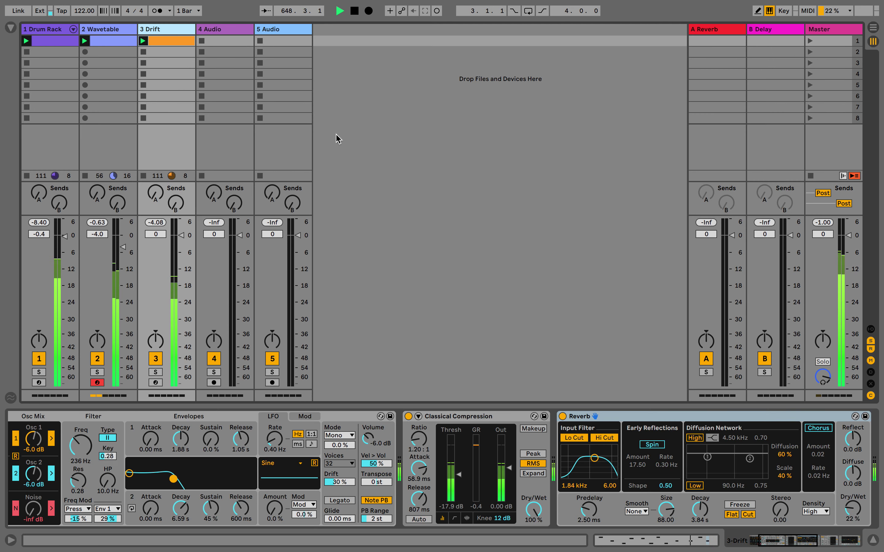
pyautogui.hscroll(10, 593, 451)
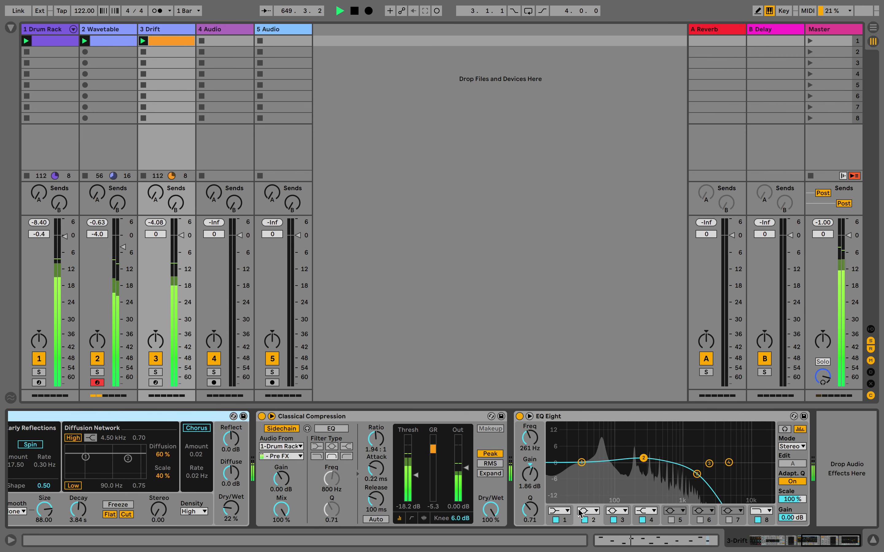
pyautogui.click(560, 510)
pyautogui.click(553, 386)
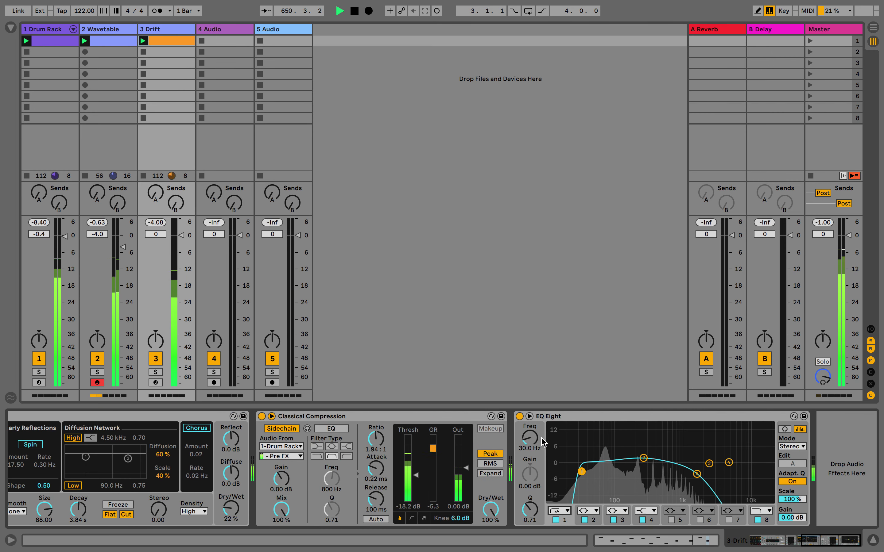
pyautogui.moveTo(532, 441); pyautogui.dragTo(532, 433)
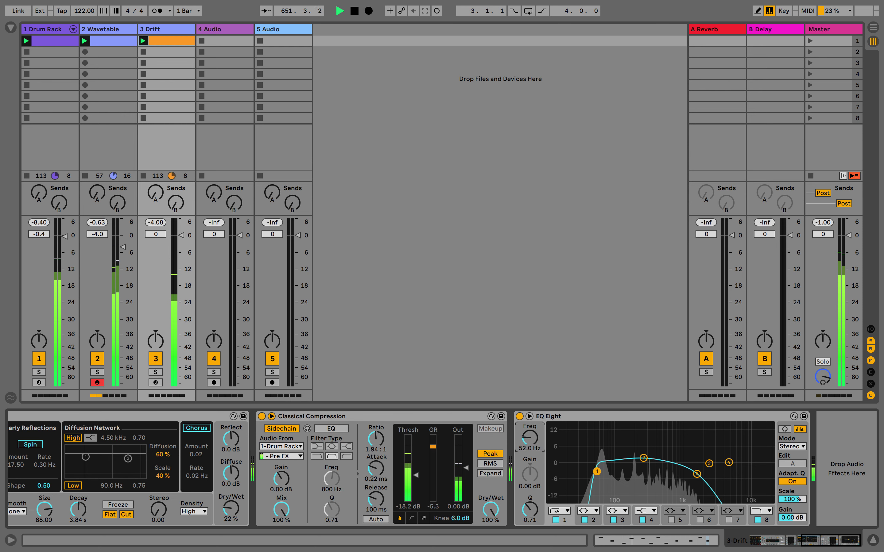
# Set band 4 of the Master track's EQ Eight to 4.26 kHz, -2.62 dB gain and a Q of 0.36
pyautogui.click(827, 28)
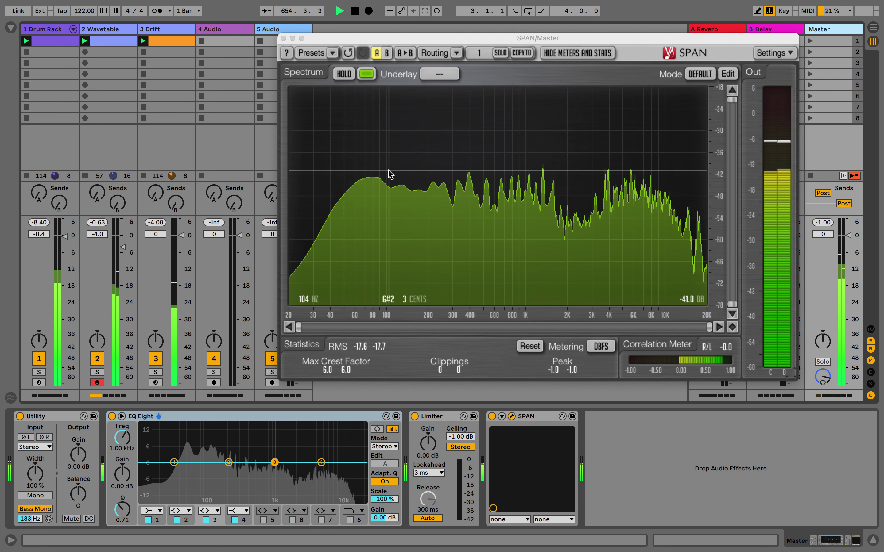
pyautogui.click(321, 463)
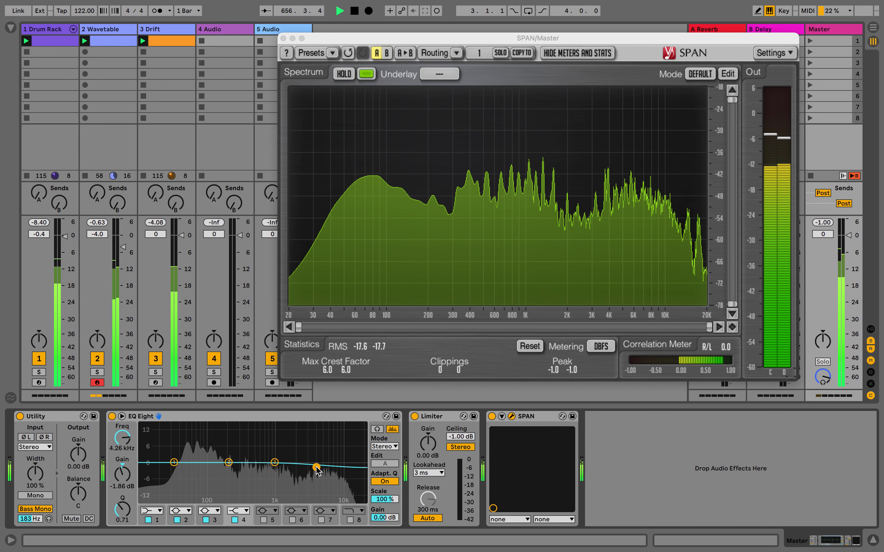
pyautogui.moveTo(122, 509); pyautogui.dragTo(122, 520)
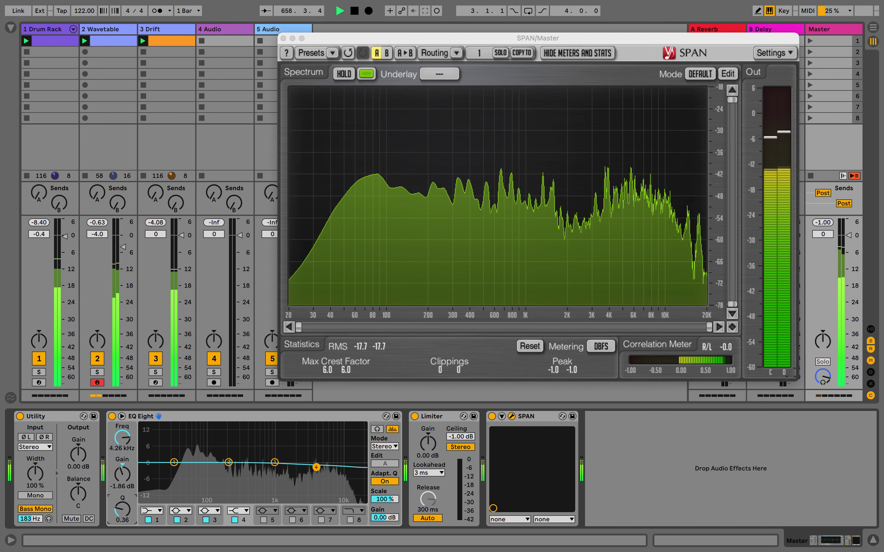
pyautogui.moveTo(122, 475); pyautogui.dragTo(122, 477)
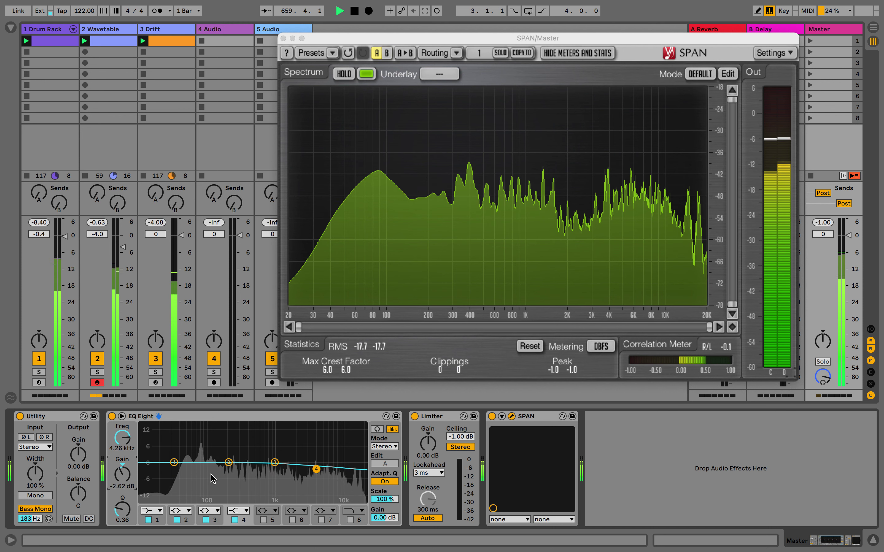
# Set band 2 of the Master EQ Eight to 383 Hz, -2.60 dB gain and a Q of 0.36
pyautogui.click(228, 462)
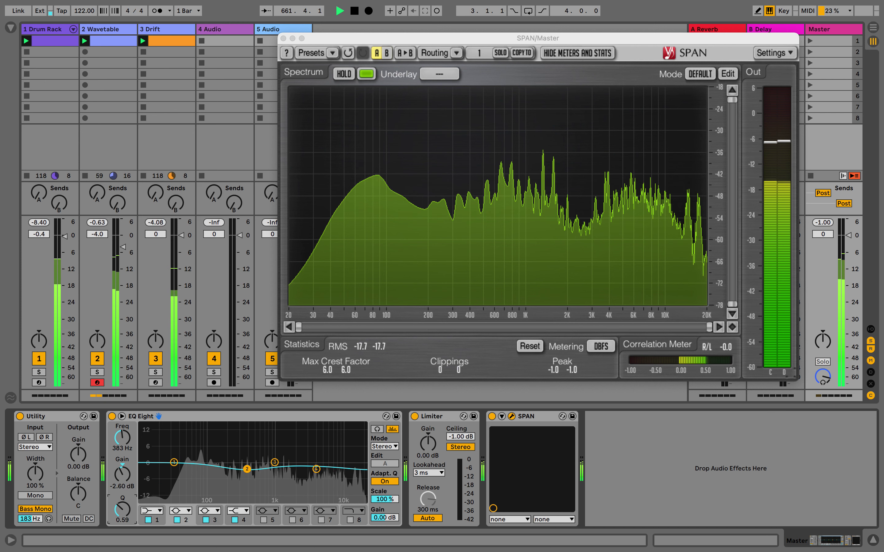
pyautogui.moveTo(123, 508); pyautogui.dragTo(125, 507)
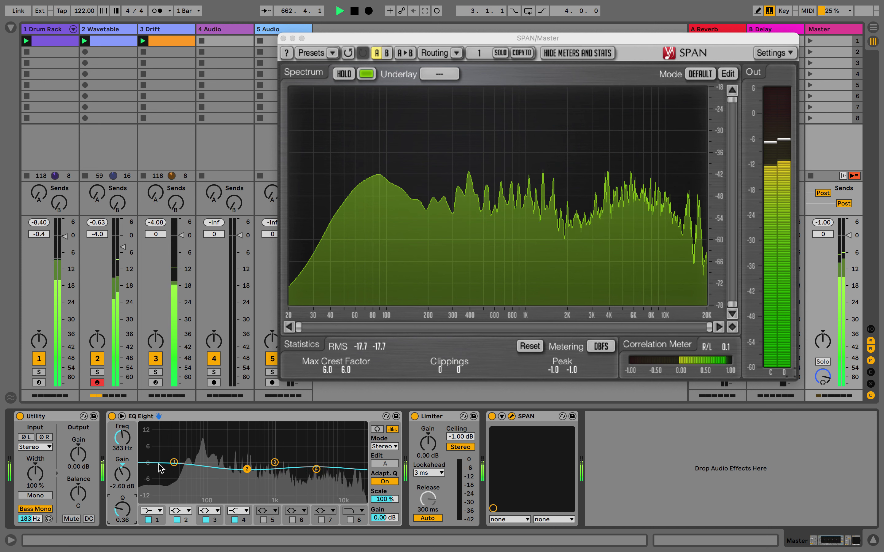
# Change band 1 of the Master EQ Eight to a low cut at 38.3 Hz with a Q of 1.34
pyautogui.click(148, 511)
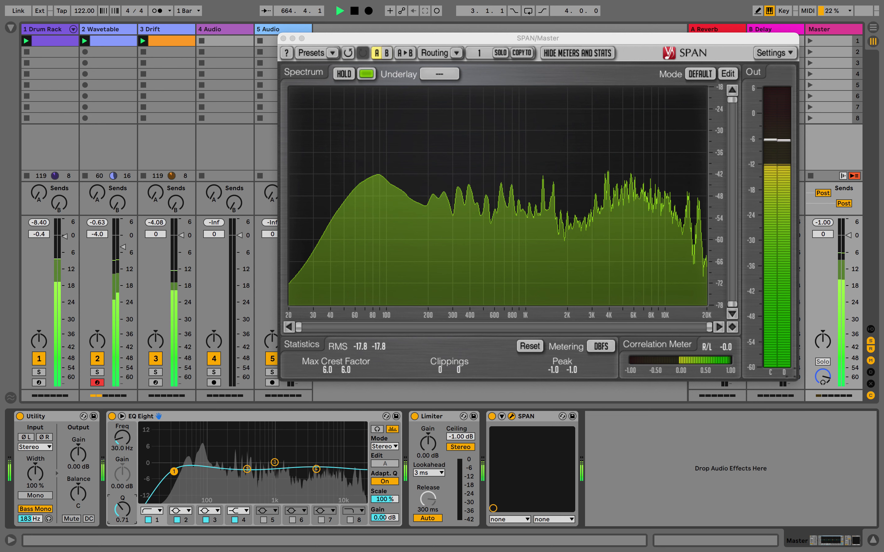
pyautogui.moveTo(122, 509); pyautogui.dragTo(122, 504)
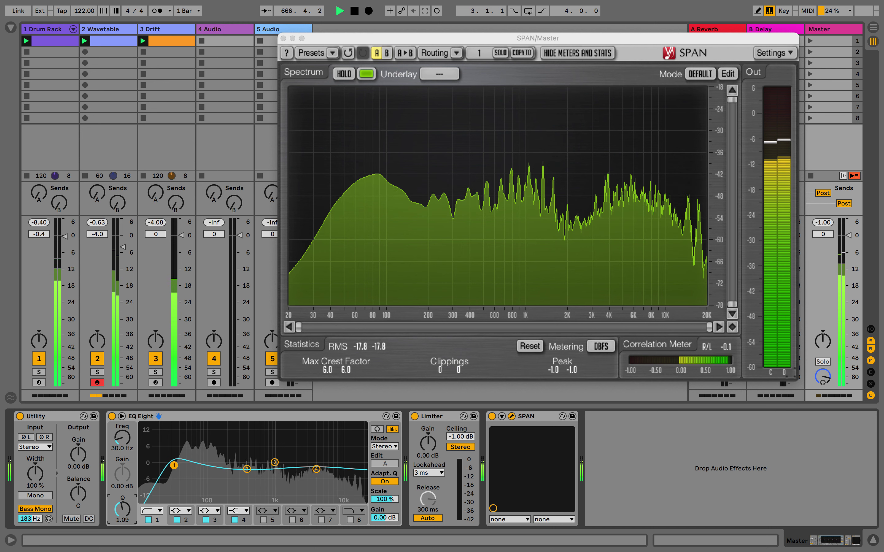
pyautogui.moveTo(122, 508); pyautogui.dragTo(122, 464)
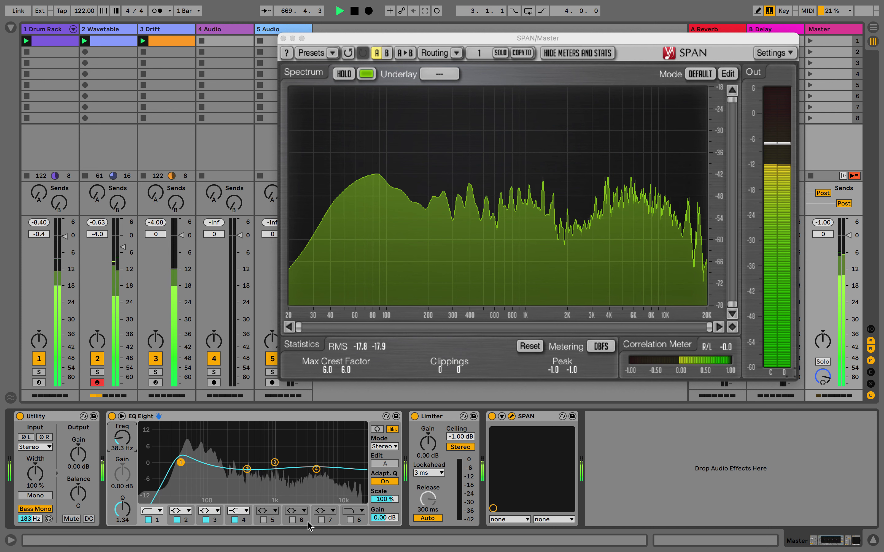
# Enable band 6 of the Master EQ Eight as a 10.0 kHz high shelf, gain 3.33 dB, Q 7.89, and compare the EQ bypassed
pyautogui.click(292, 521)
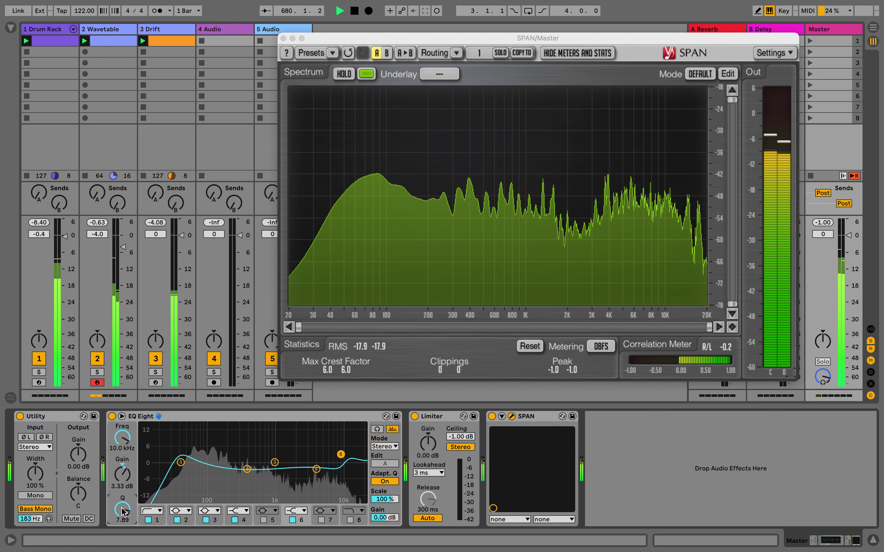
pyautogui.click(112, 416)
pyautogui.click(112, 416)
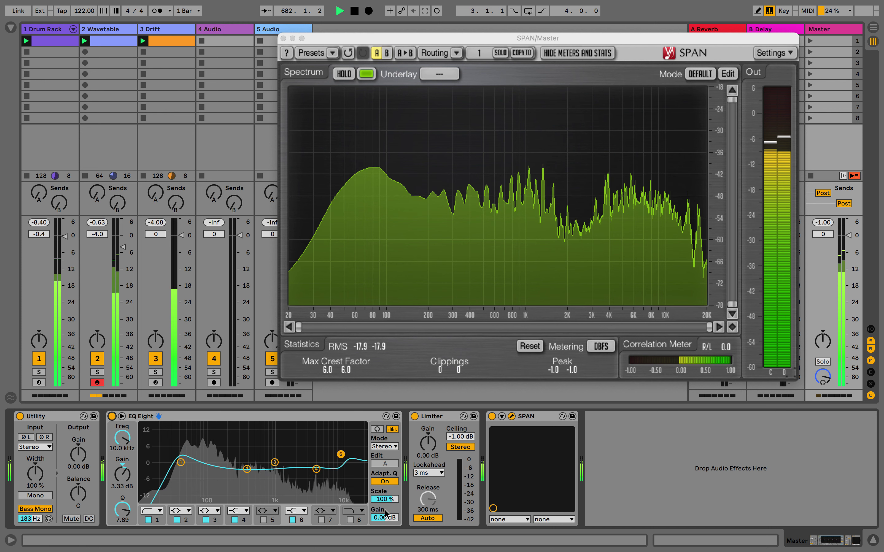
# Raise the Master Limiter's gain to 5.90 dB and reset the SPAN statistics
pyautogui.moveTo(388, 501); pyautogui.dragTo(388, 483)
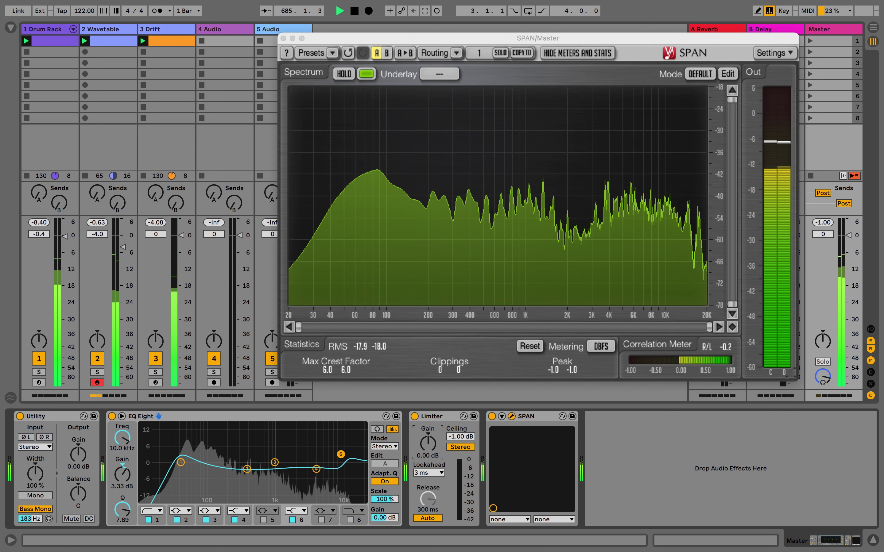
pyautogui.moveTo(428, 443); pyautogui.dragTo(428, 436)
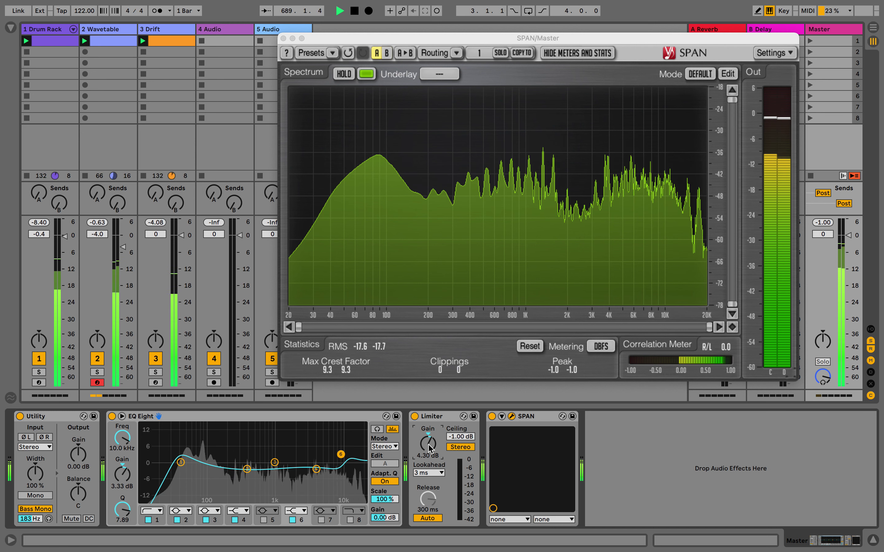
pyautogui.moveTo(430, 447); pyautogui.dragTo(430, 440)
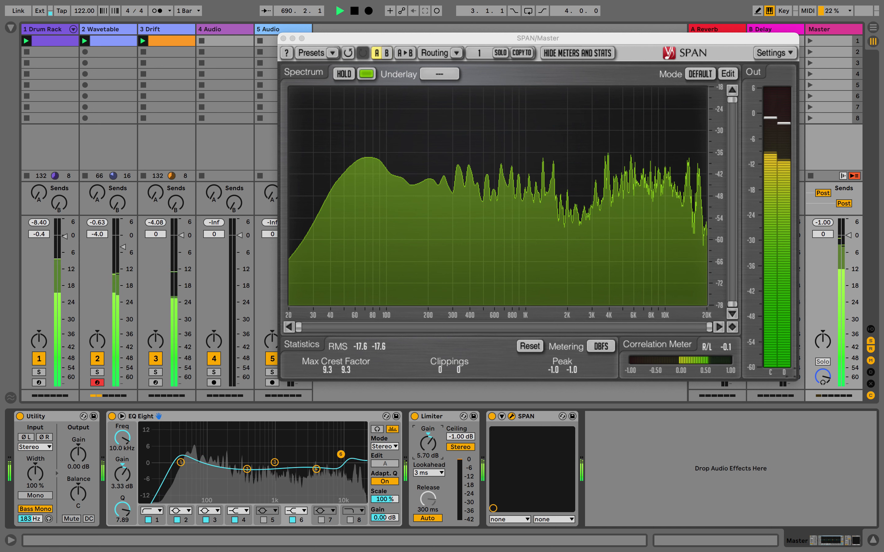
pyautogui.click(530, 346)
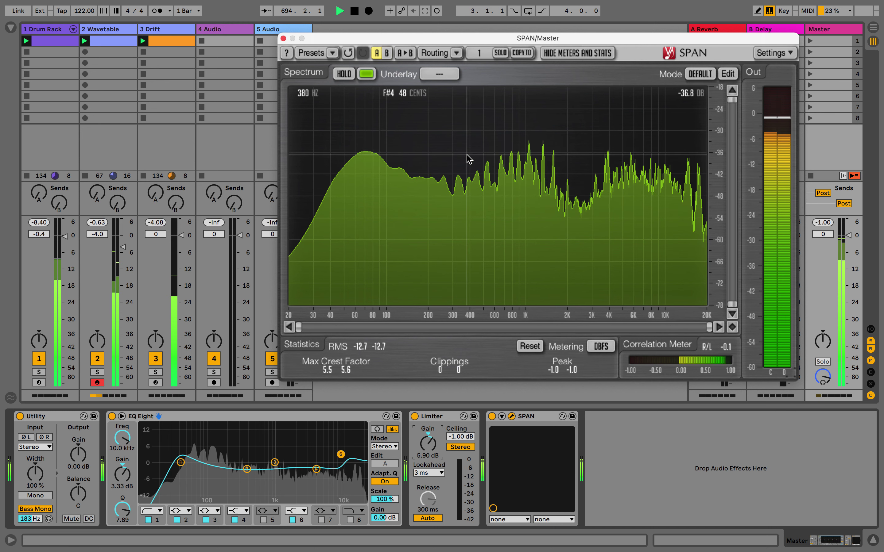
# Switch band 1 of the Drift track's EQ Eight to the gentler low cut slope
pyautogui.click(184, 26)
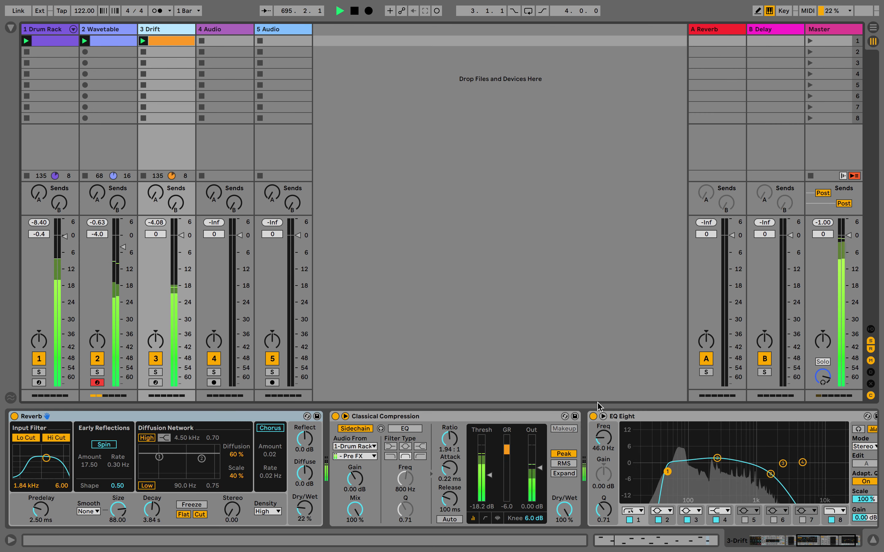
pyautogui.hscroll(3, 639, 525)
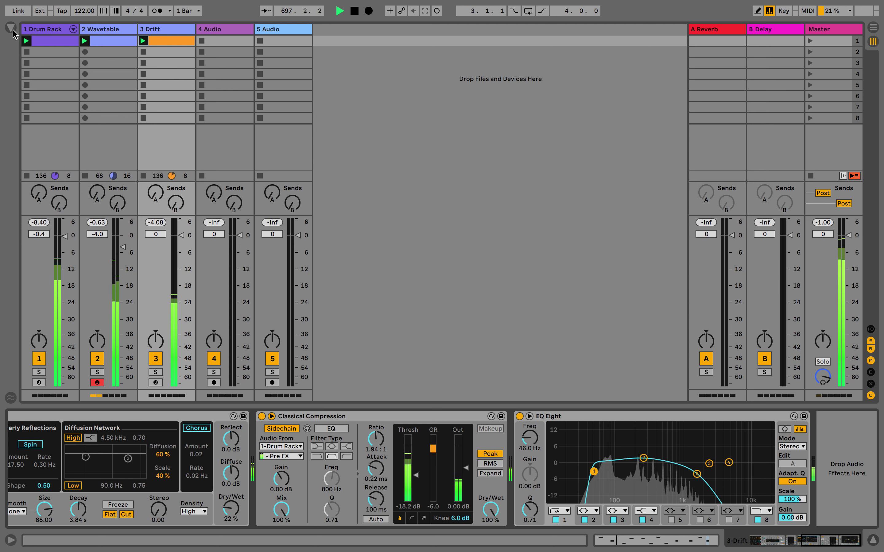
pyautogui.click(559, 511)
pyautogui.click(555, 447)
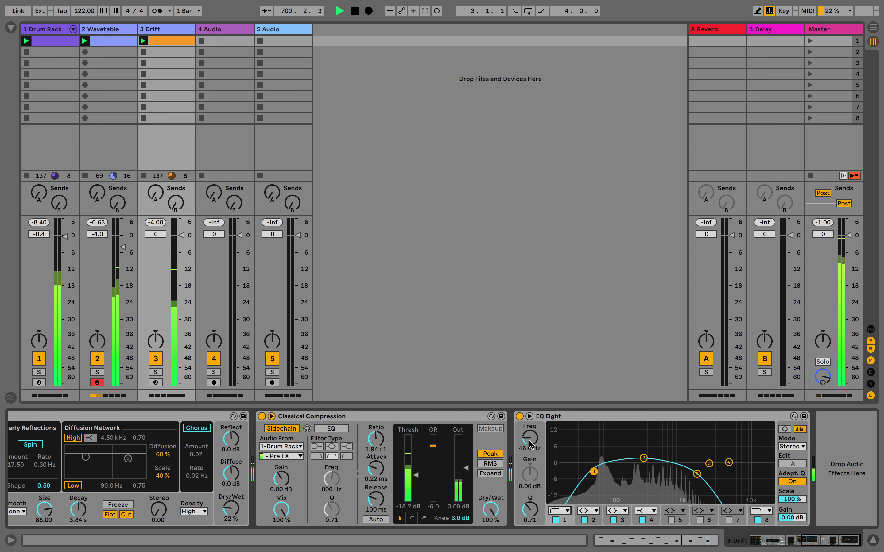
# Reset the SPAN statistics on the Master track to check the levels, and close the analyzer window
pyautogui.click(824, 30)
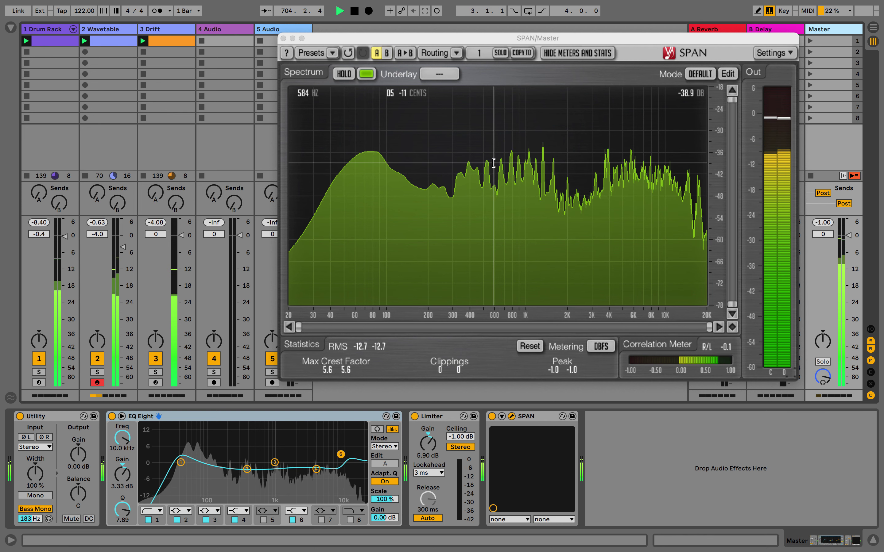
pyautogui.click(529, 345)
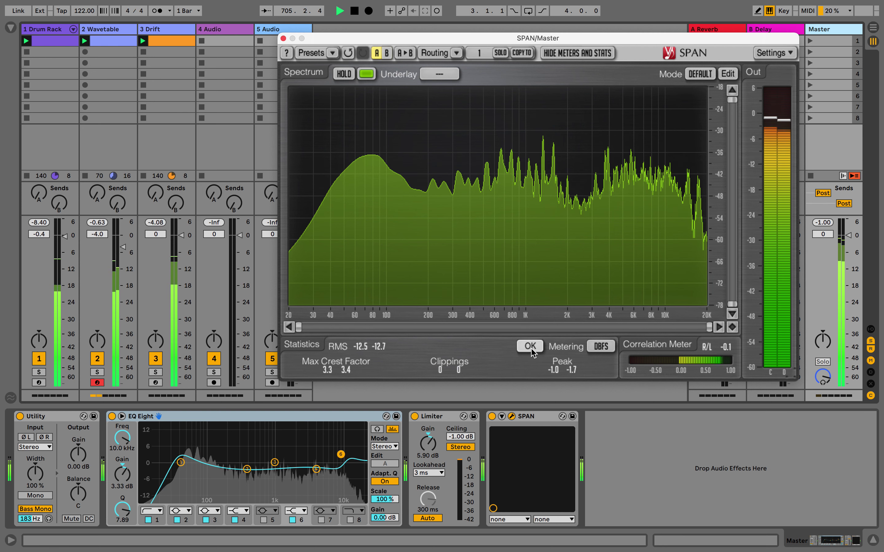
pyautogui.click(282, 39)
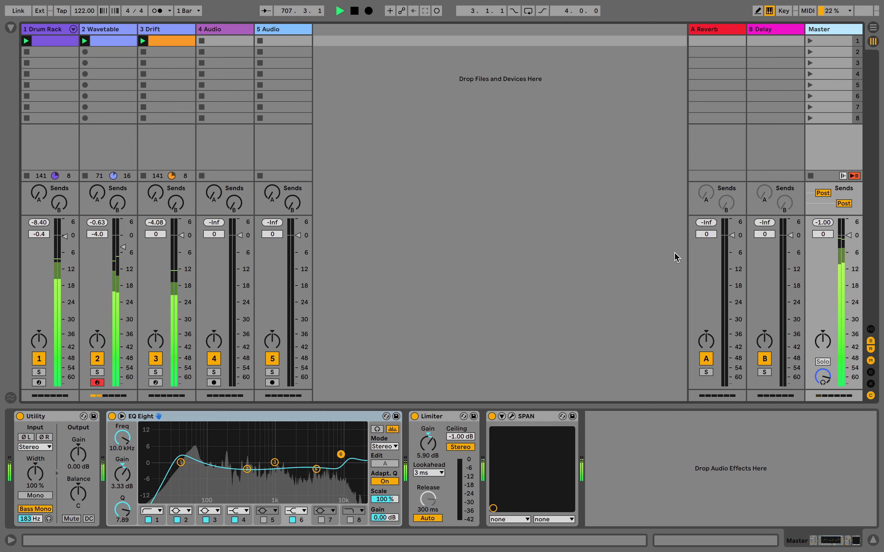
# Lower the Master track volume to -1.5 dB
pyautogui.click(848, 234)
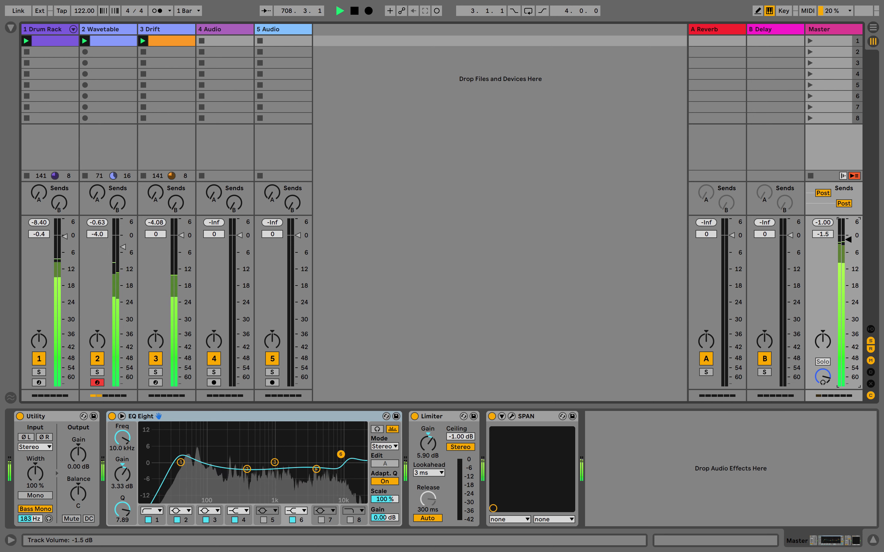